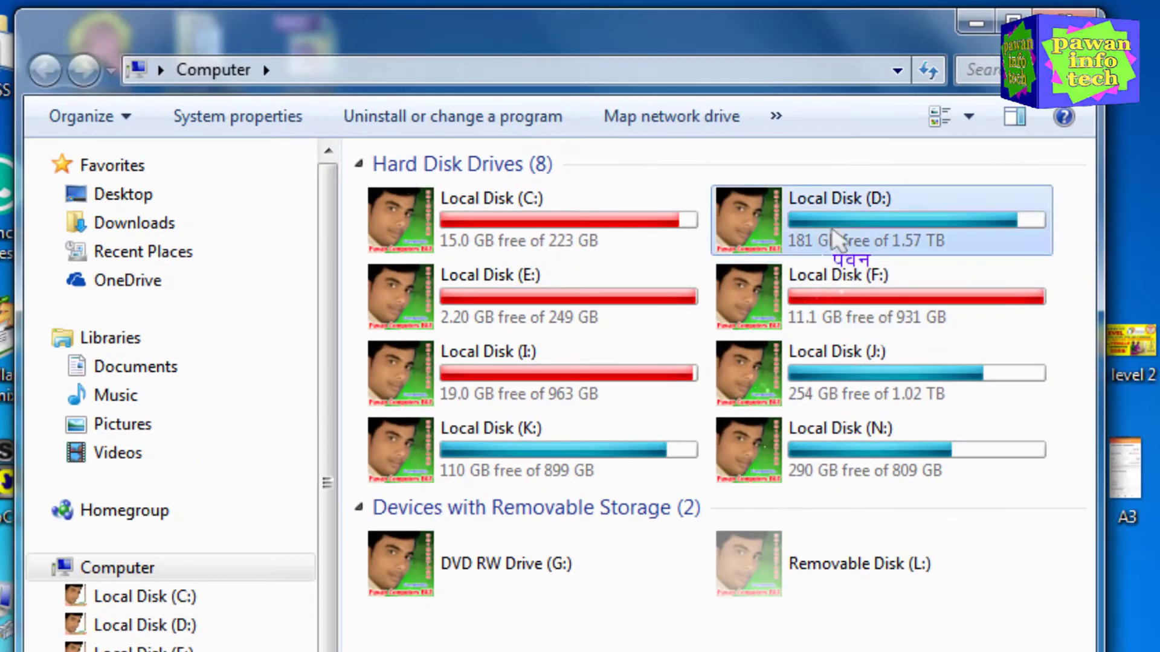
- Open the Any Types folder inside All Others Works on Local Disk (E:)
{"action": "double_click", "coordinate": [837, 241]}
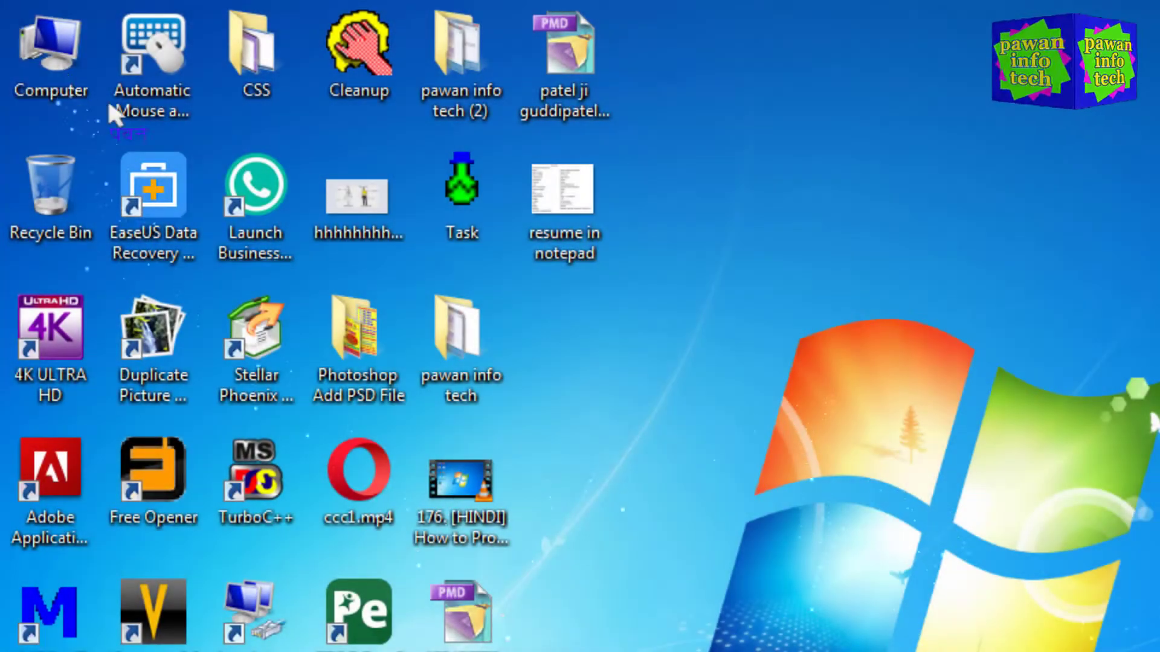
{"action": "double_click", "coordinate": [56, 57]}
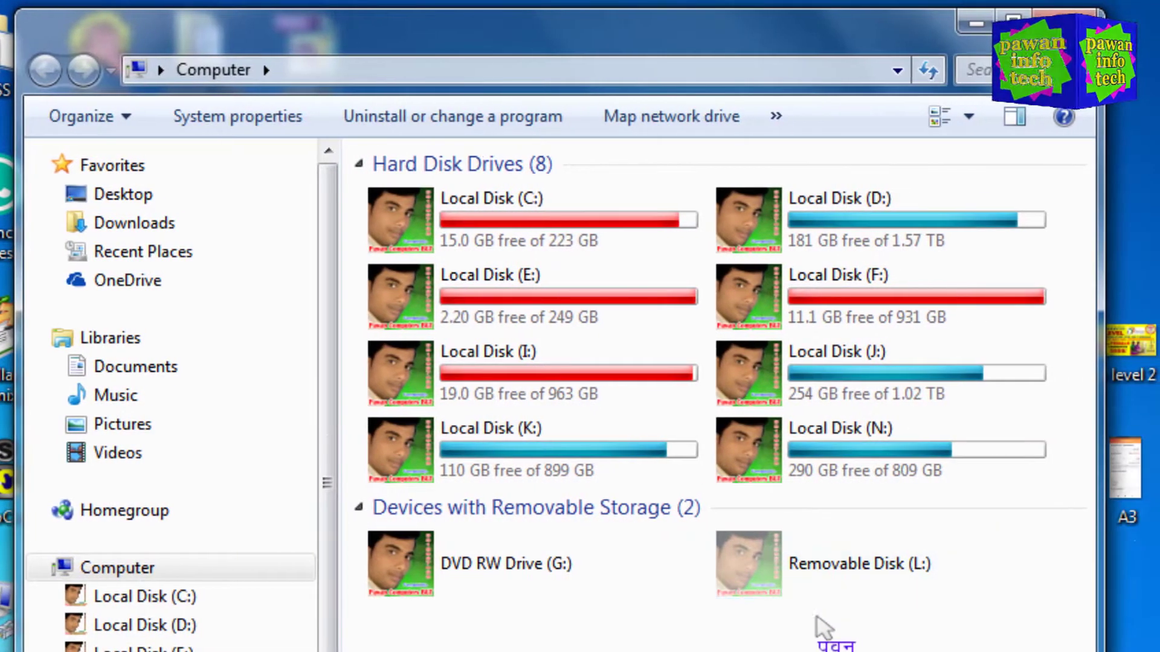
{"action": "double_click", "coordinate": [549, 299]}
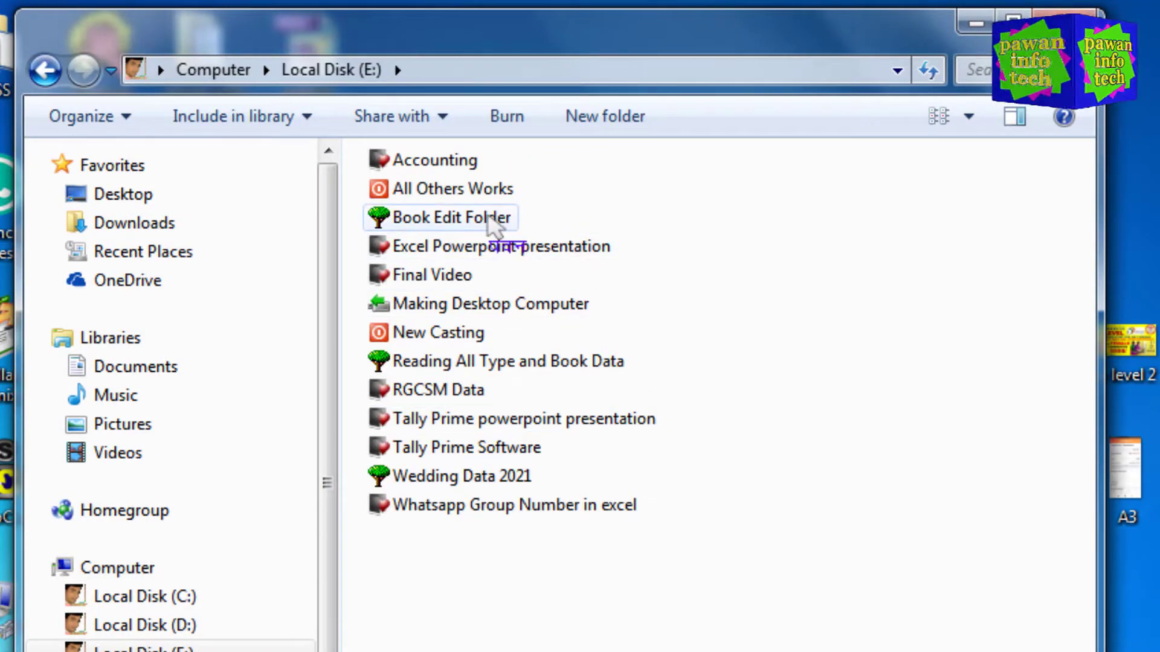
{"action": "double_click", "coordinate": [455, 200]}
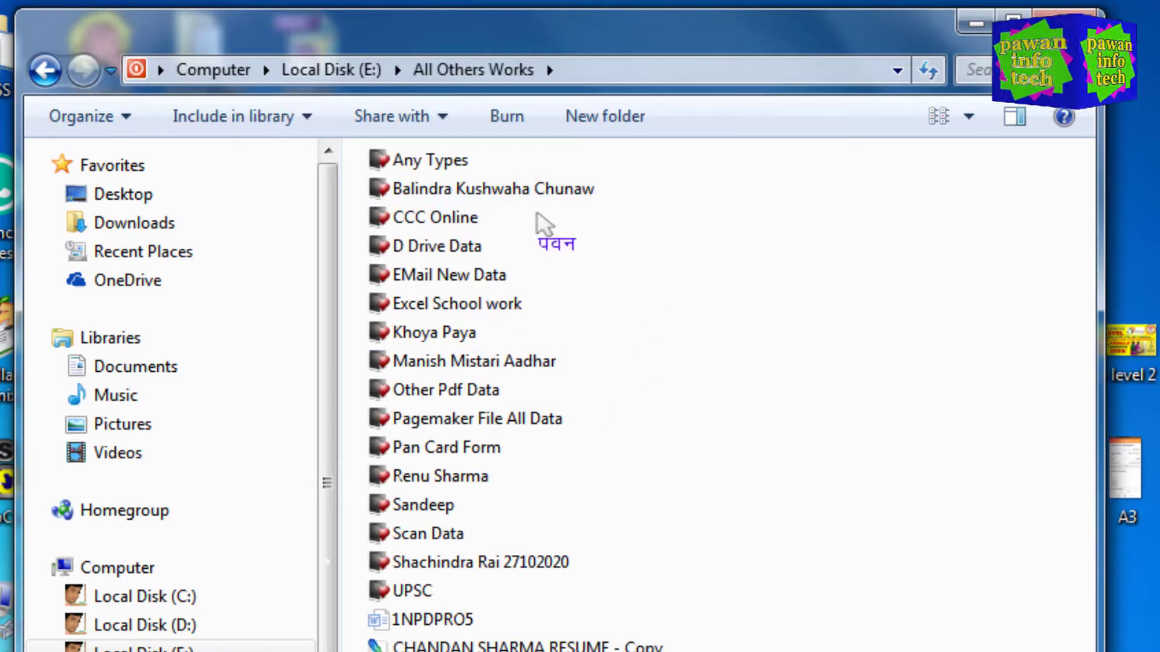
{"action": "double_click", "coordinate": [435, 174]}
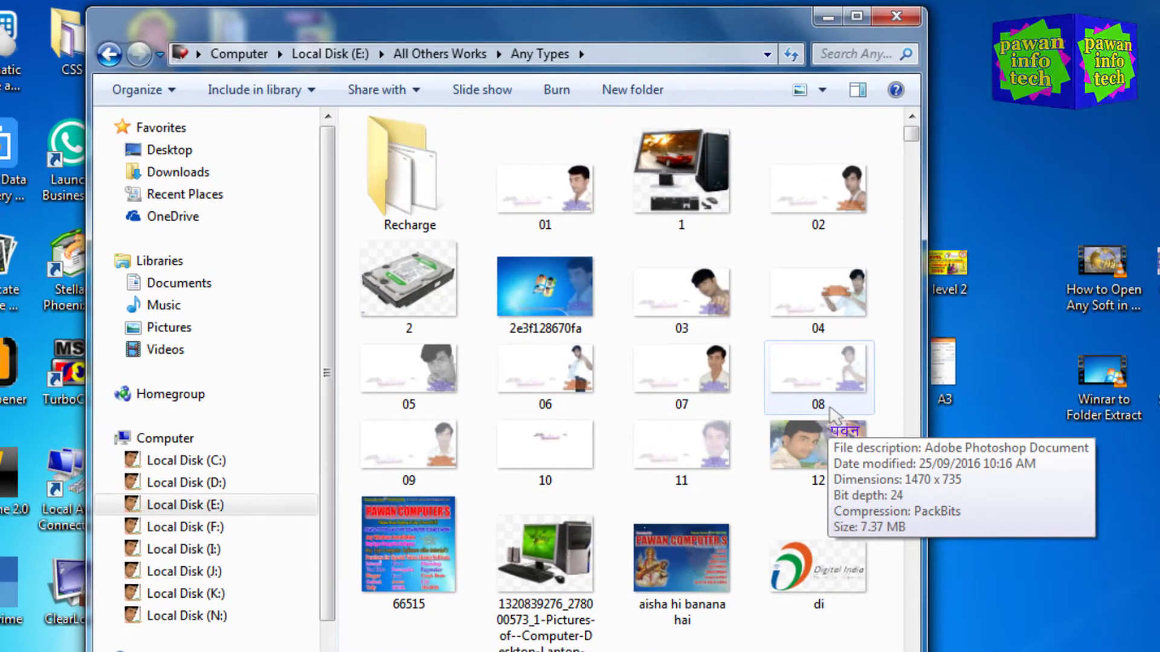
- Search the Any Types folder for "computer", look through the matching files and clear the search
{"action": "left_click_drag", "start_coordinate": [916, 139], "coordinate": [918, 181]}
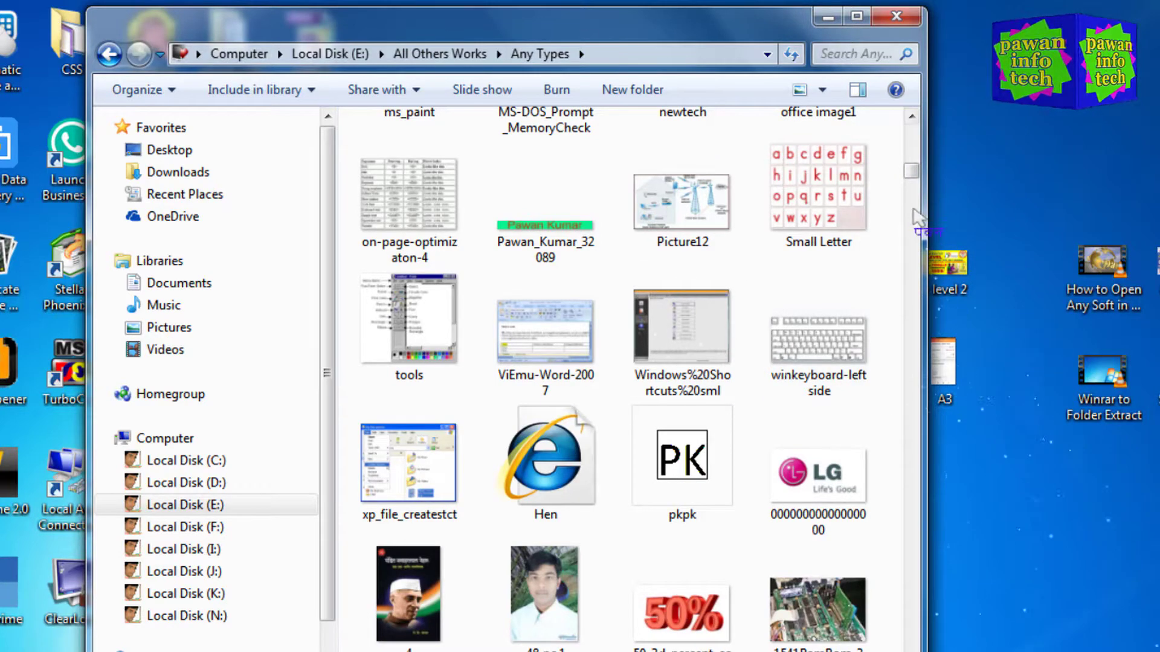
{"action": "left_click_drag", "start_coordinate": [912, 175], "coordinate": [912, 130]}
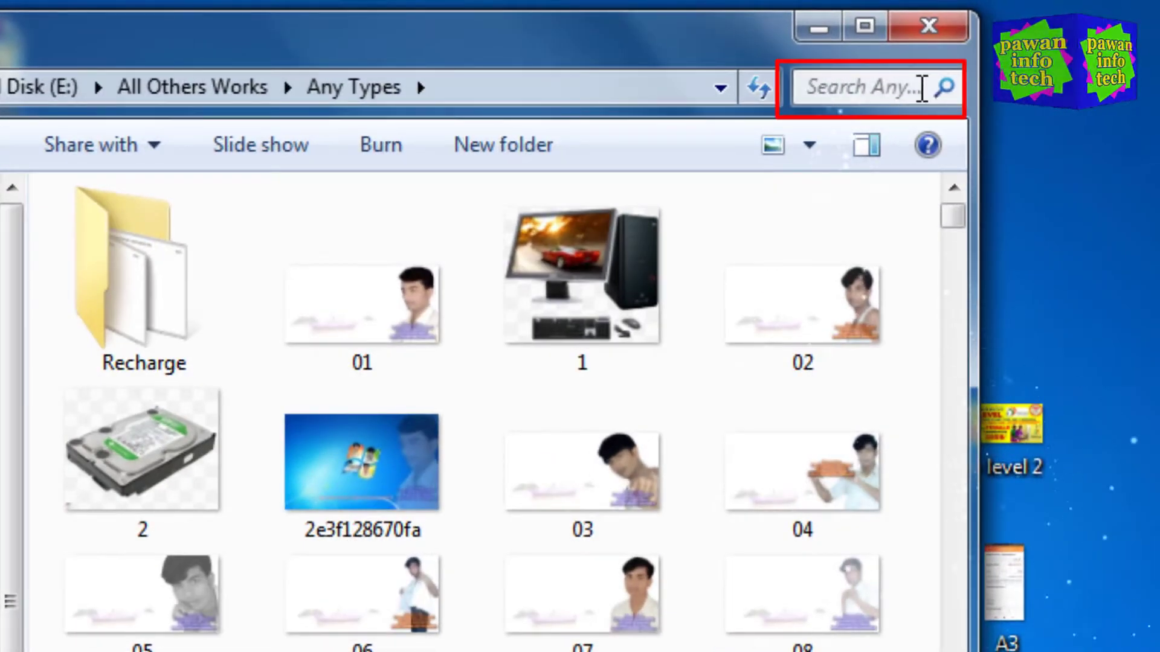
{"action": "left_click", "coordinate": [837, 86]}
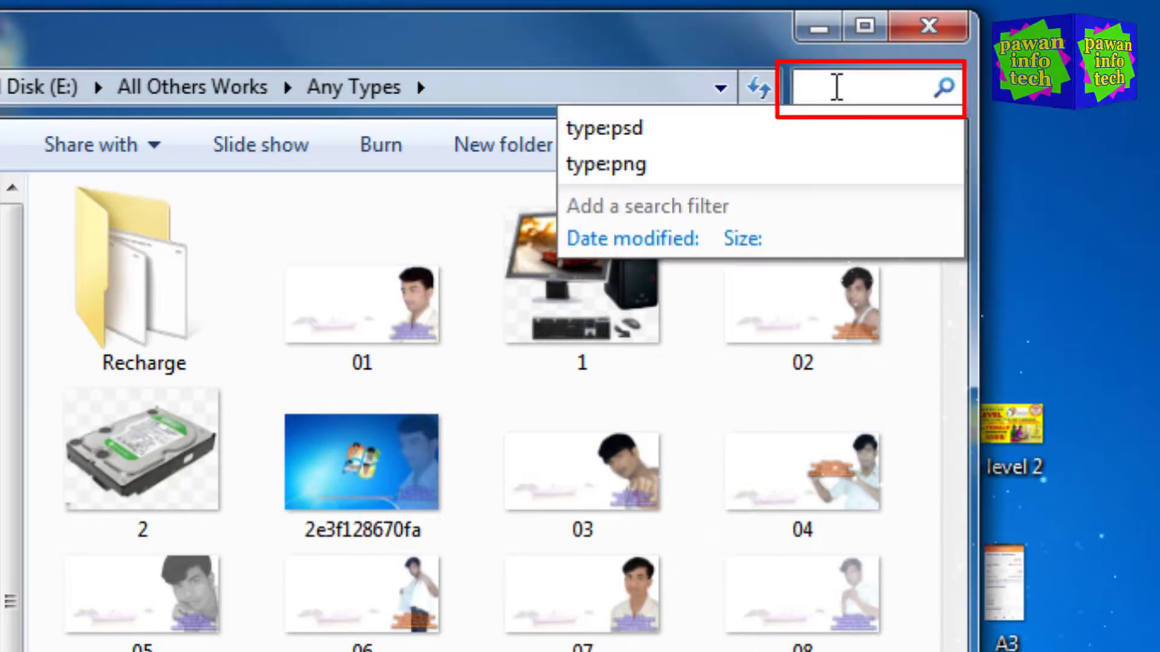
{"action": "key", "text": "Escape"}
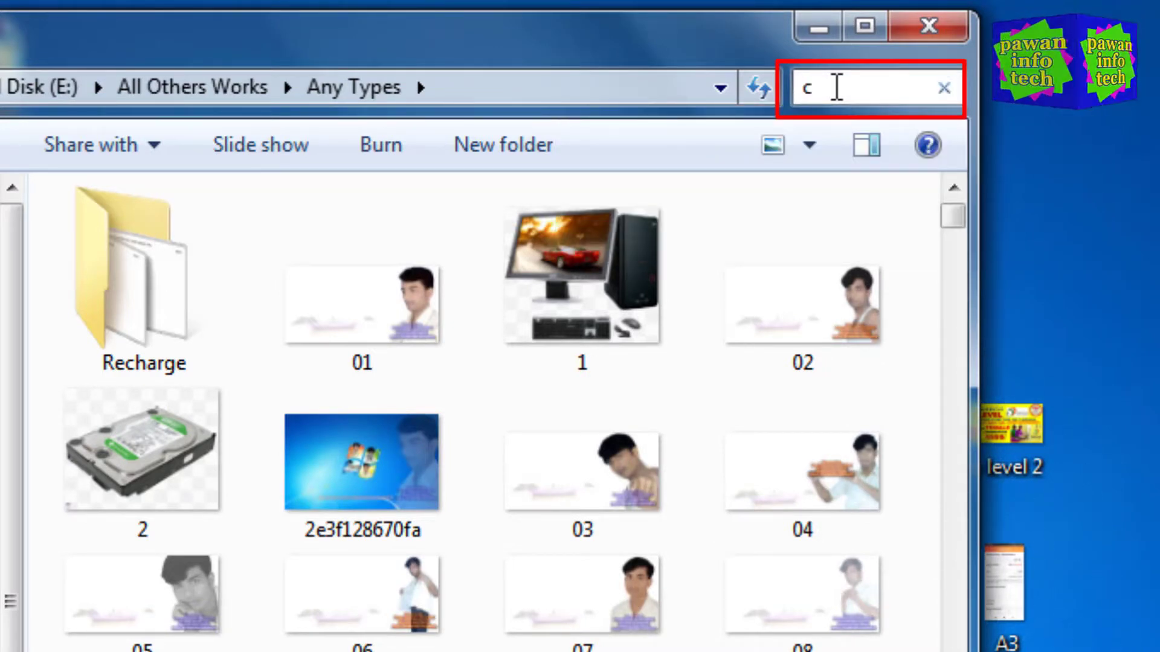
{"action": "type", "text": "computer"}
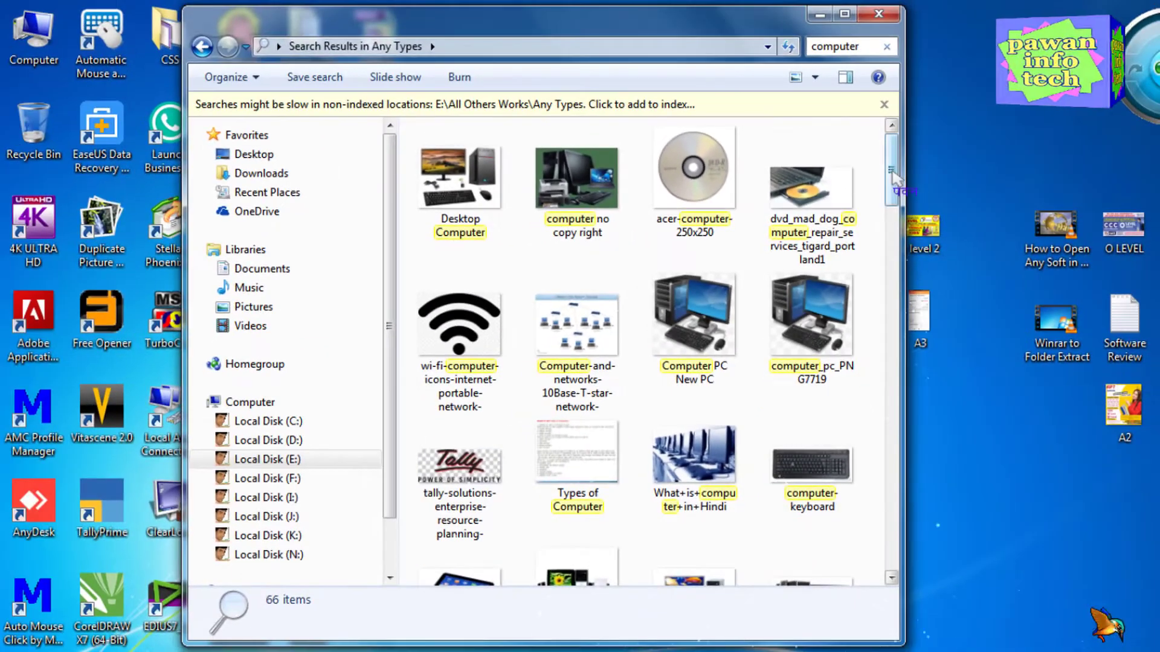
{"action": "left_click_drag", "start_coordinate": [893, 175], "coordinate": [940, 502]}
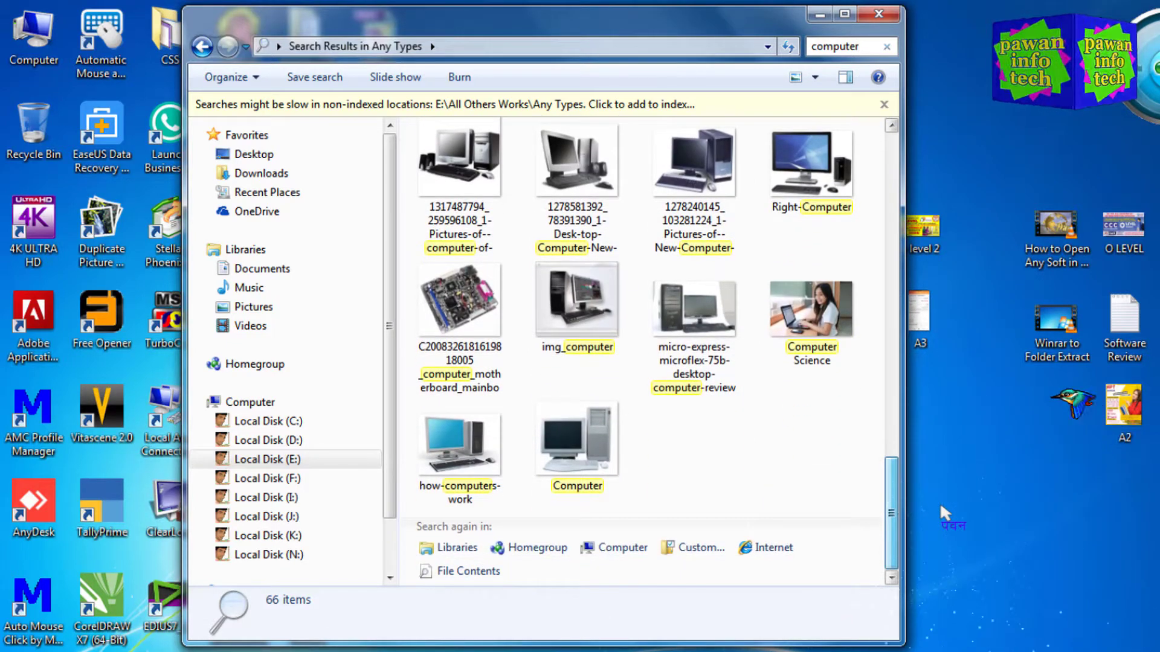
{"action": "left_click_drag", "start_coordinate": [940, 502], "coordinate": [920, 133]}
{"action": "left_click", "coordinate": [887, 46]}
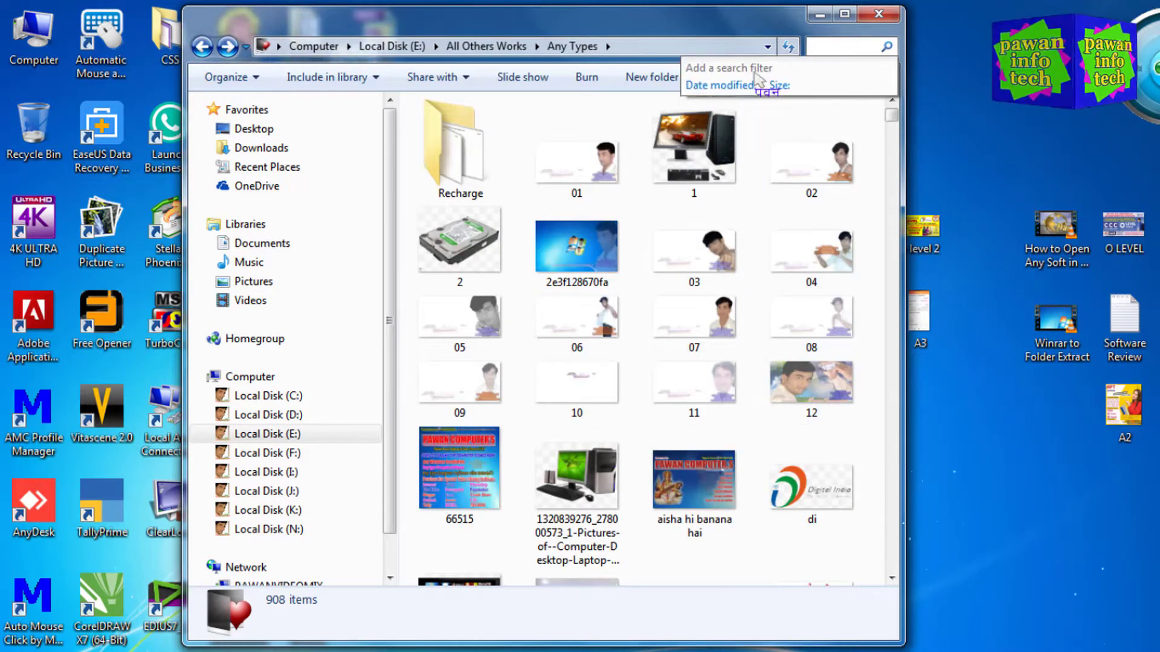
{"action": "left_click", "coordinate": [836, 506]}
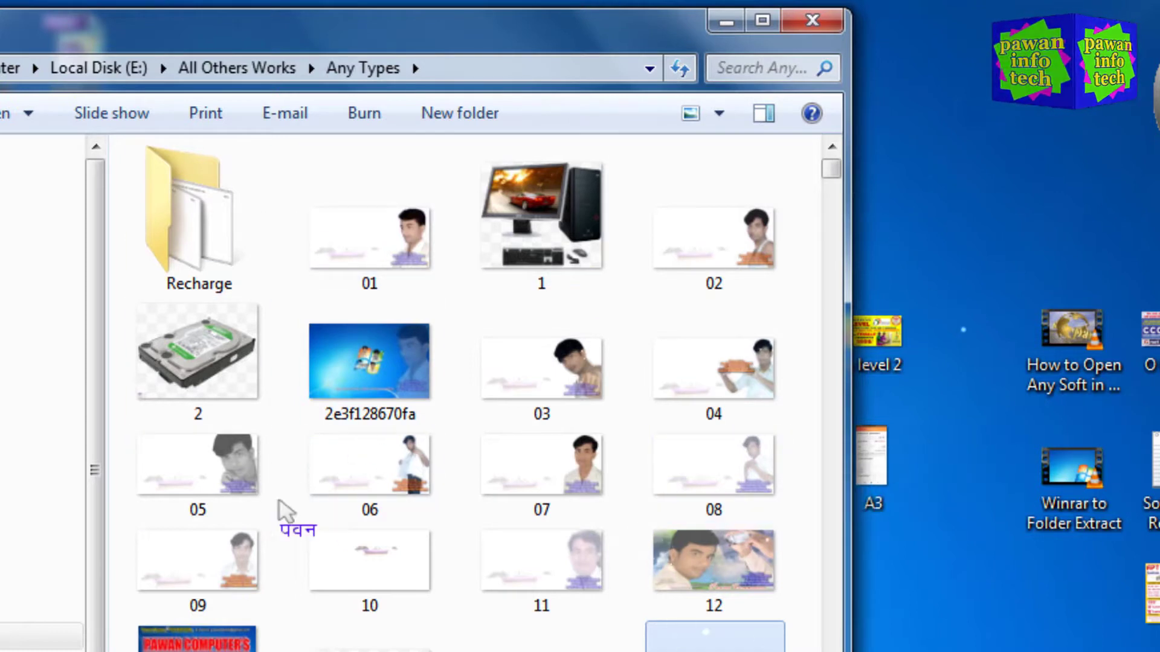
- Filter the Any Types folder to files with the modified date 09/05/2021
{"action": "mouse_move", "coordinate": [206, 366]}
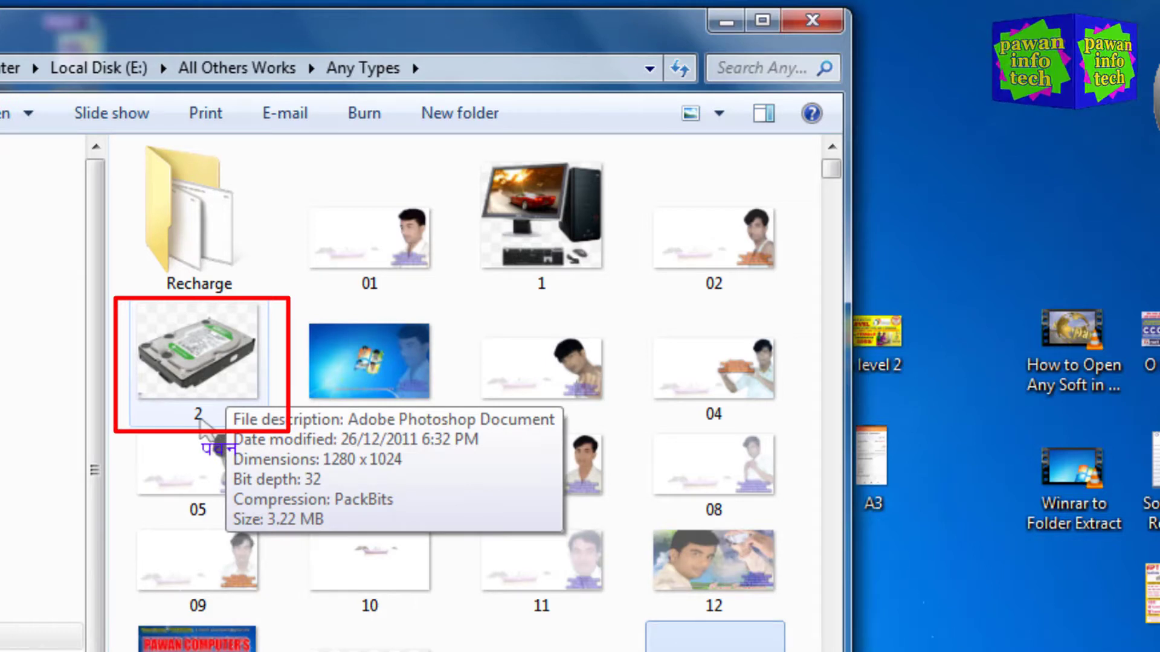
{"action": "mouse_move", "coordinate": [258, 417]}
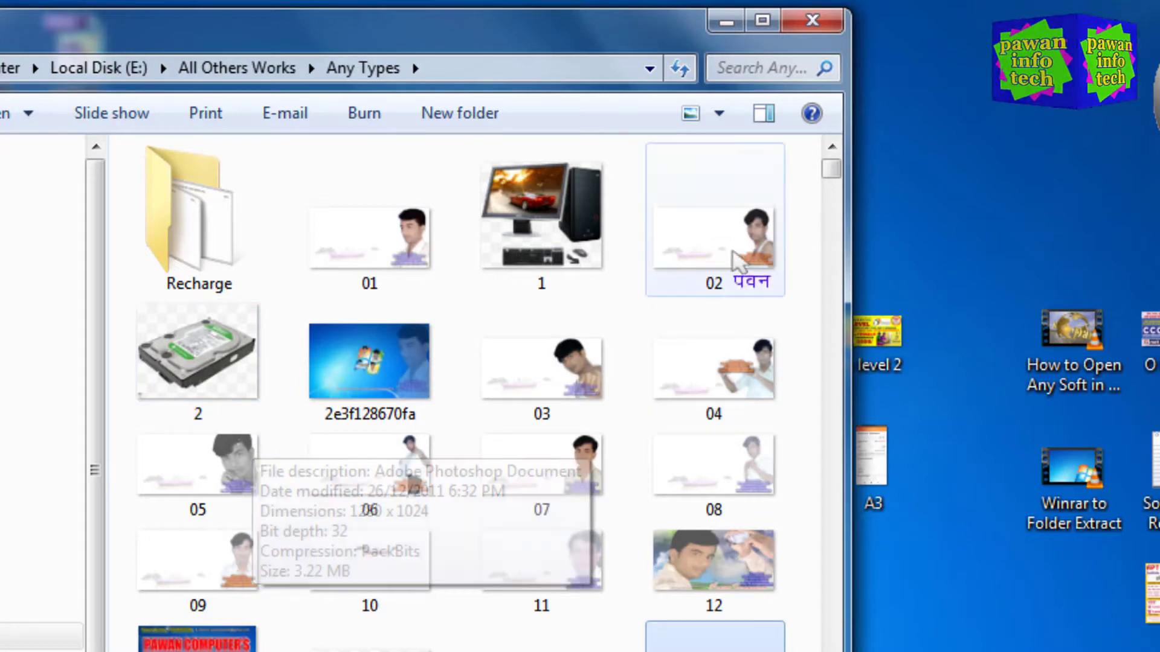
{"action": "left_click", "coordinate": [760, 67]}
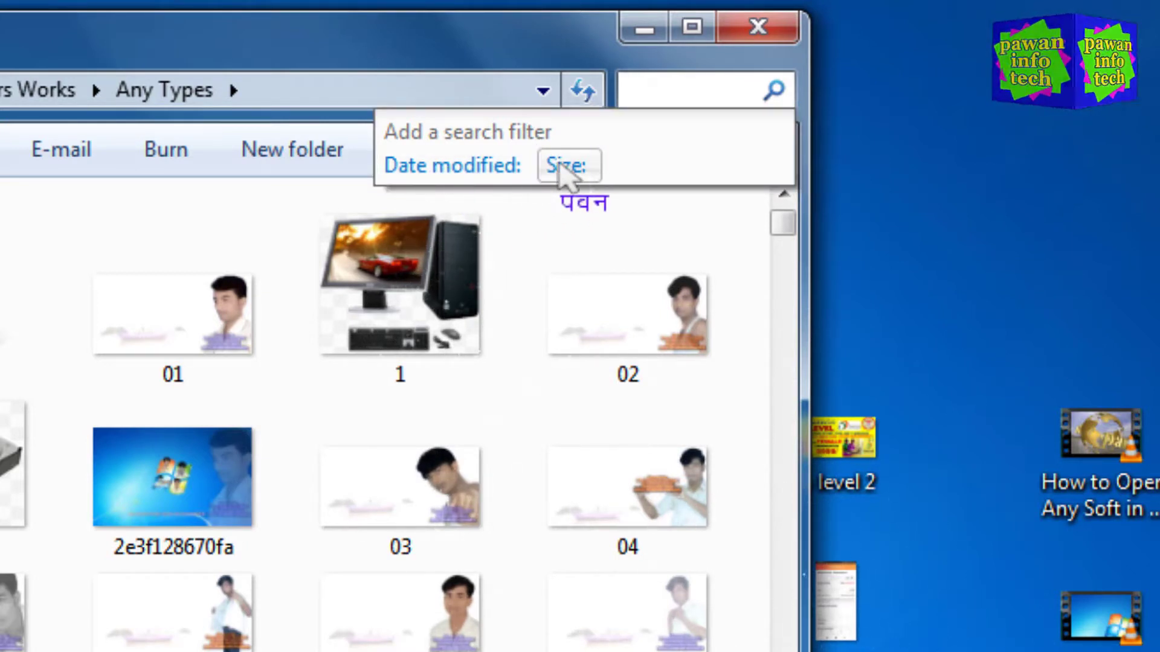
{"action": "left_click", "coordinate": [450, 166]}
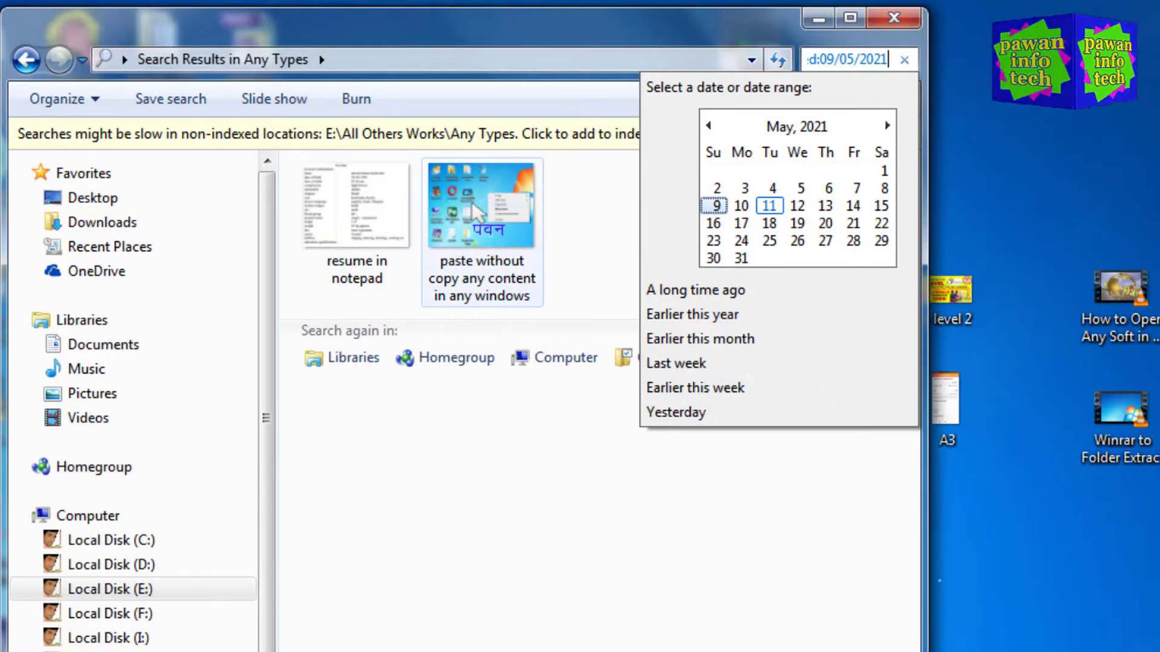
- Copy "resume in notepad" and "paste without copy any content in any windows" into the empty "pawan info tech (4)" folder
{"action": "left_click", "coordinate": [465, 242]}
{"action": "left_click", "coordinate": [374, 223], "text": "ctrl"}
{"action": "right_click", "coordinate": [345, 201]}
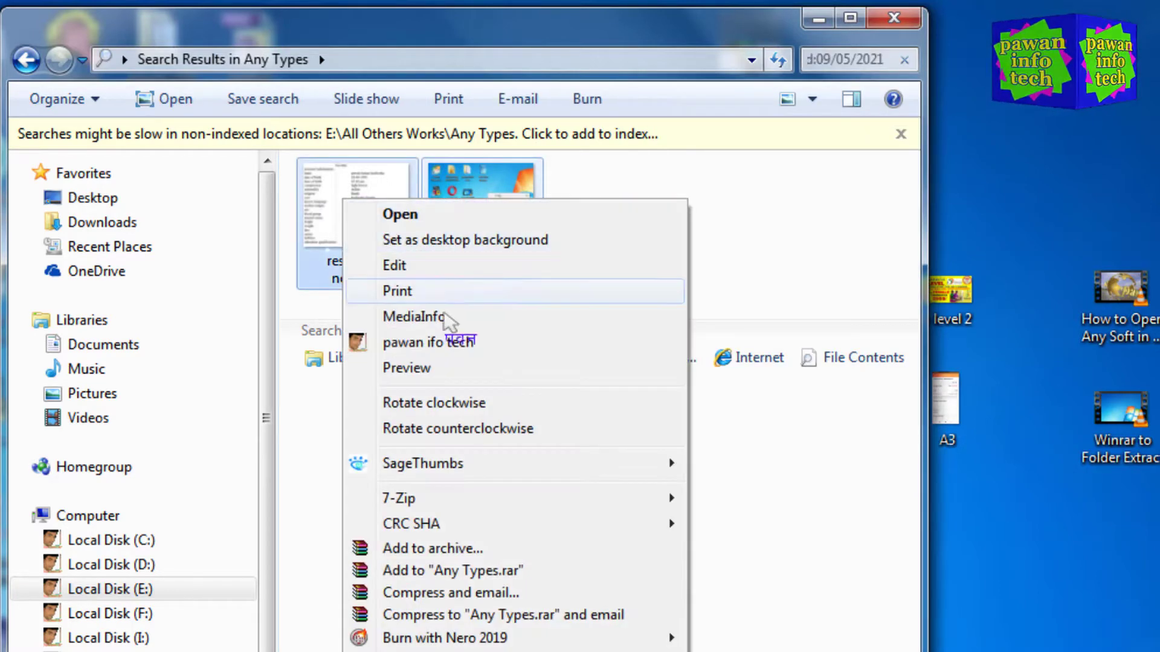
{"action": "key", "text": "Escape"}
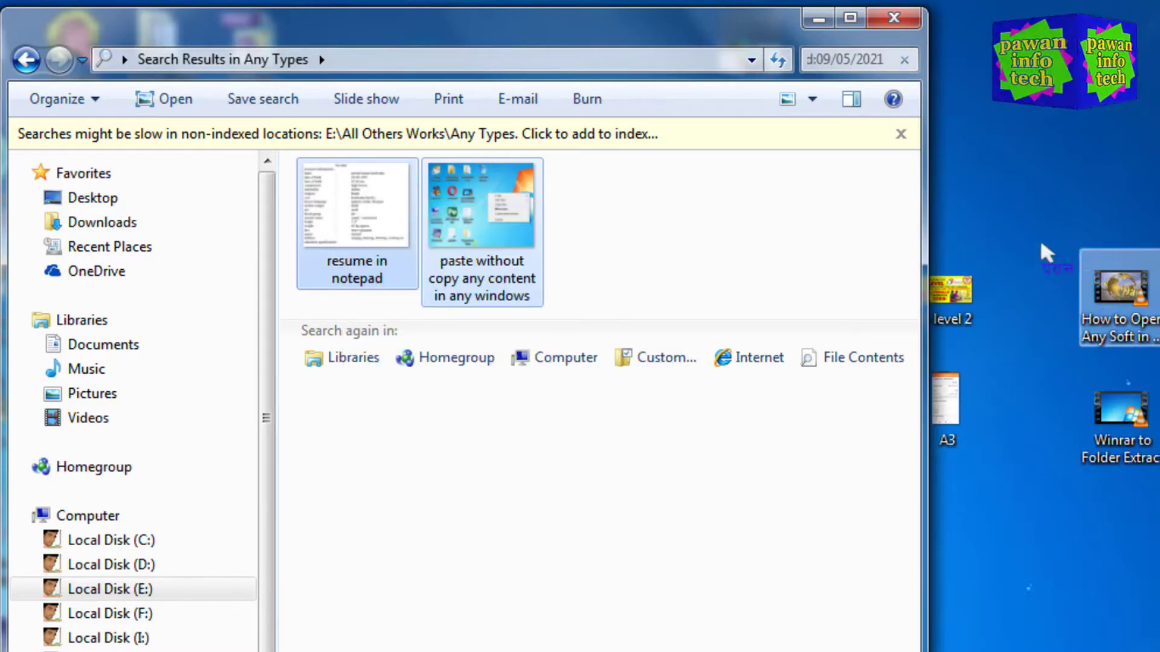
{"action": "left_click", "coordinate": [992, 177]}
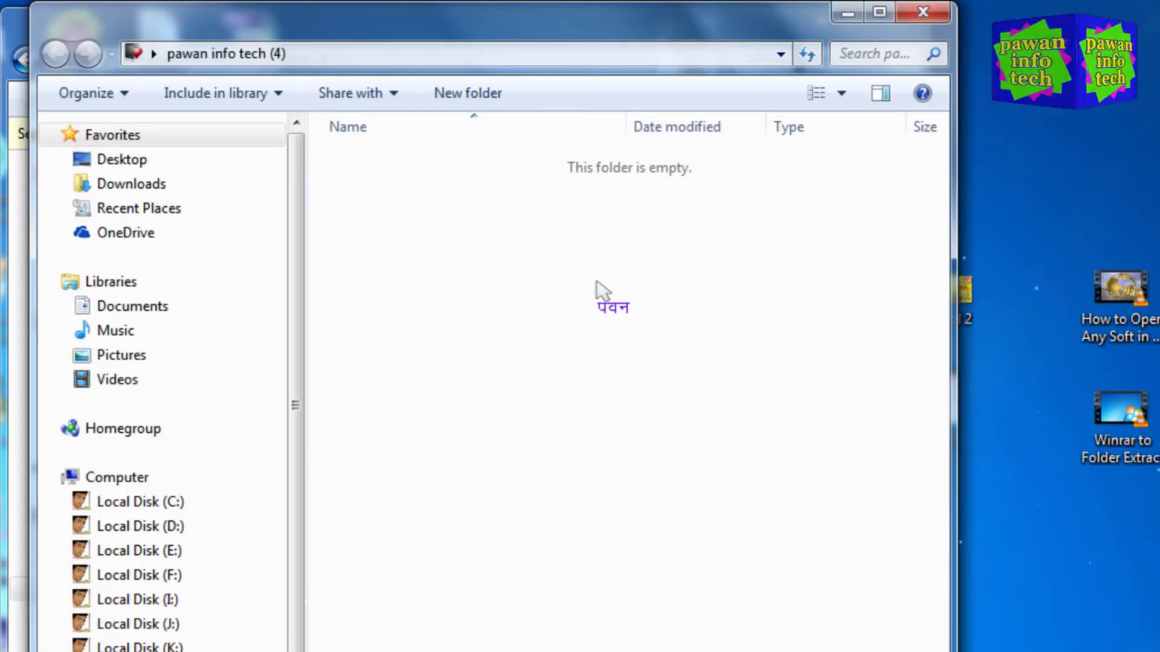
{"action": "key", "text": "ctrl+v"}
- Display the pasted files as Large Icons and close the "pawan info tech (4)" folder window
{"action": "left_click", "coordinate": [842, 93]}
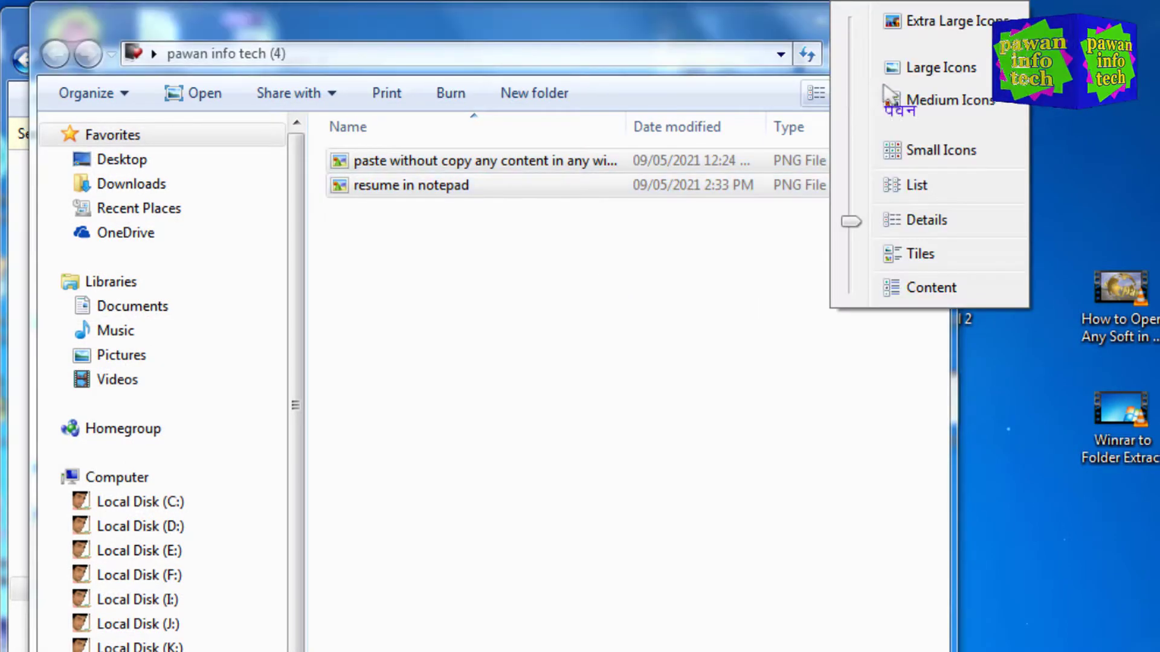
{"action": "left_click", "coordinate": [929, 67]}
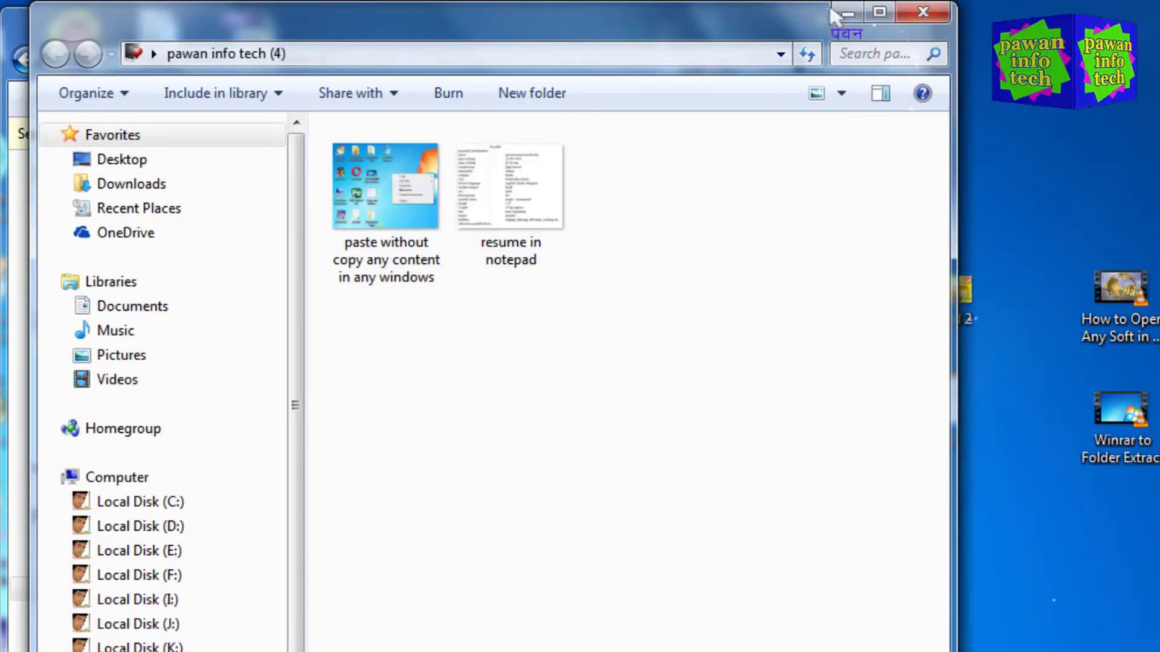
{"action": "left_click", "coordinate": [923, 12]}
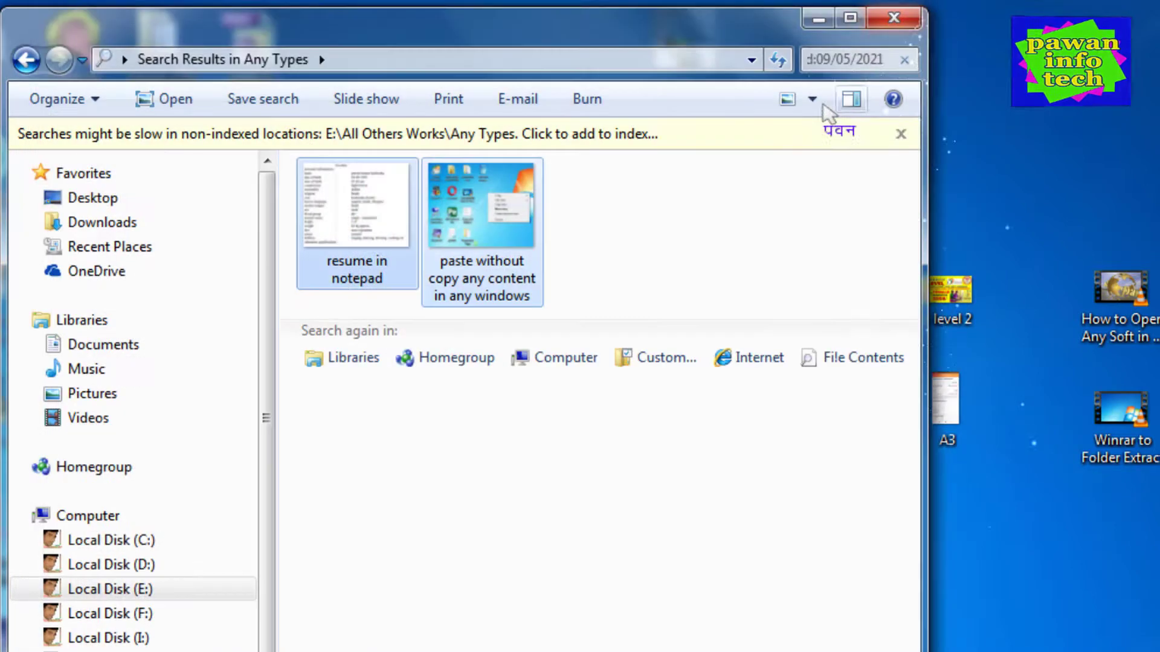
- Clear the date search and filter the Any Types folder to files modified yesterday
{"action": "left_click", "coordinate": [904, 60]}
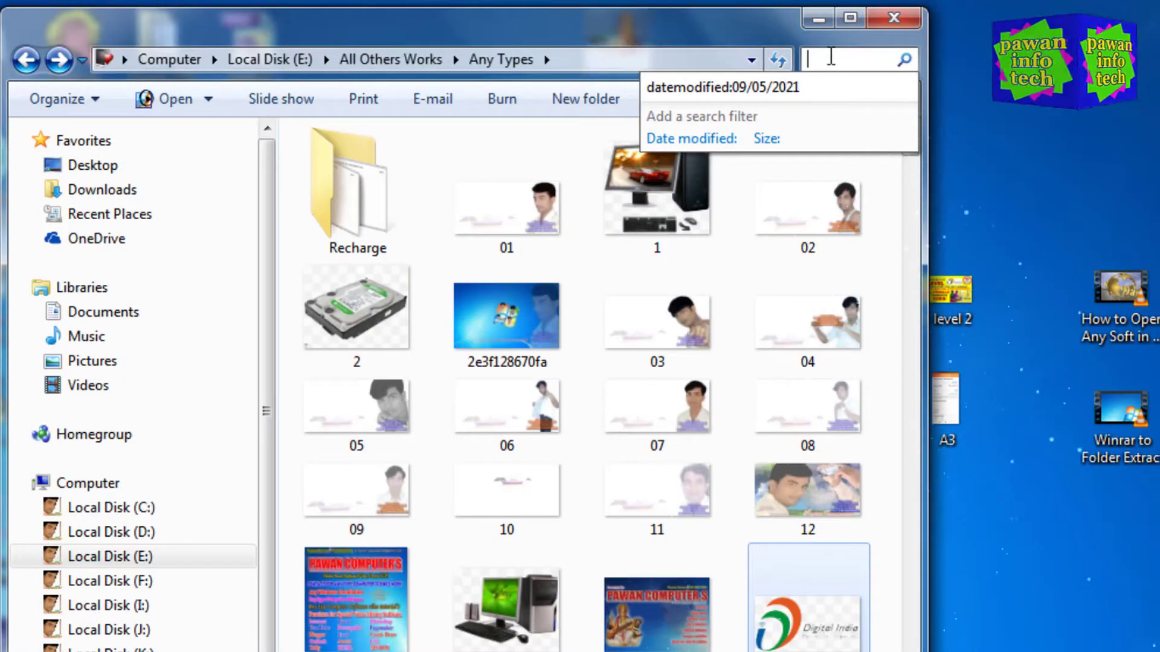
{"action": "left_click", "coordinate": [693, 139]}
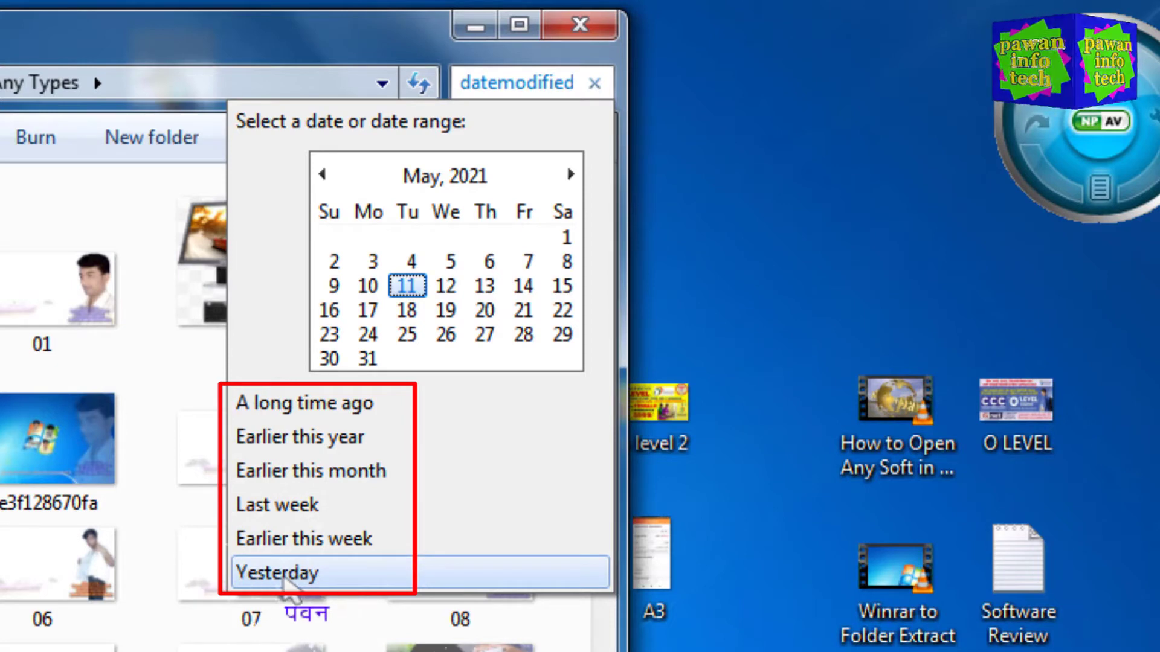
{"action": "left_click", "coordinate": [281, 578]}
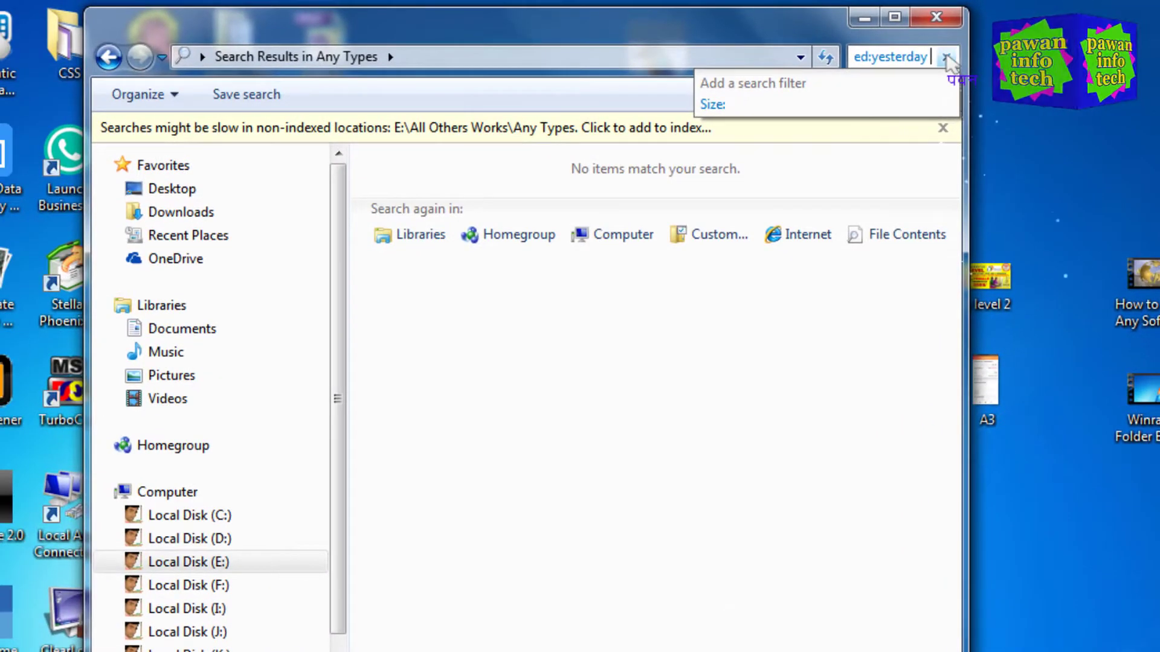
- Replace the search with a date modified filter for earlier this week
{"action": "left_click", "coordinate": [948, 57]}
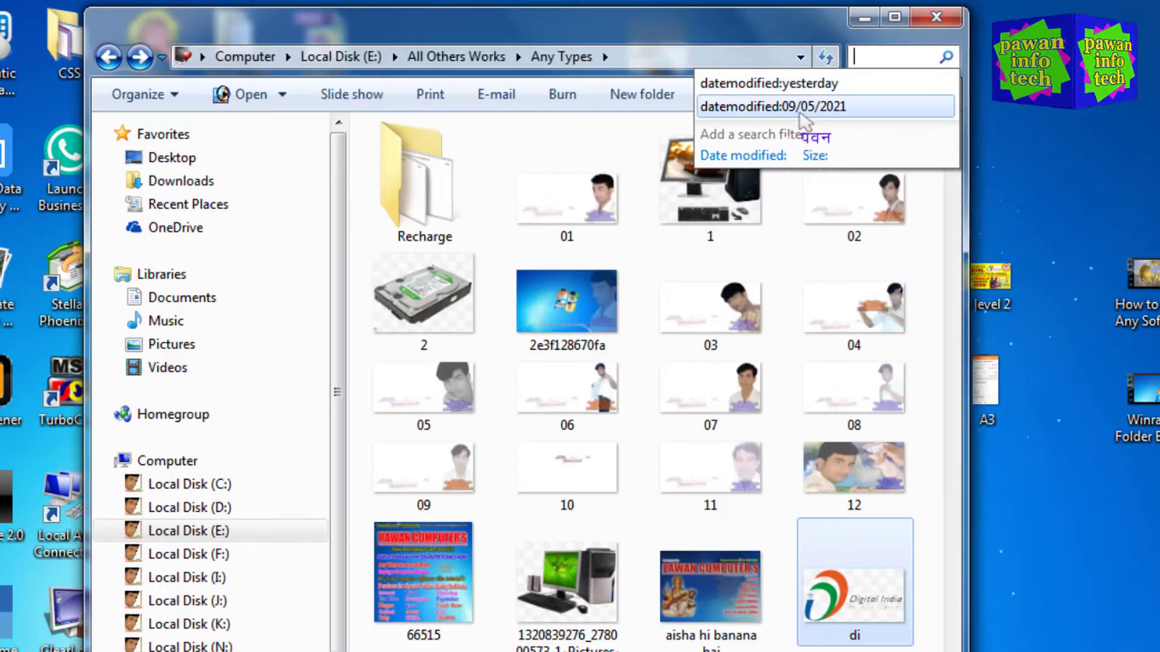
{"action": "left_click", "coordinate": [743, 156]}
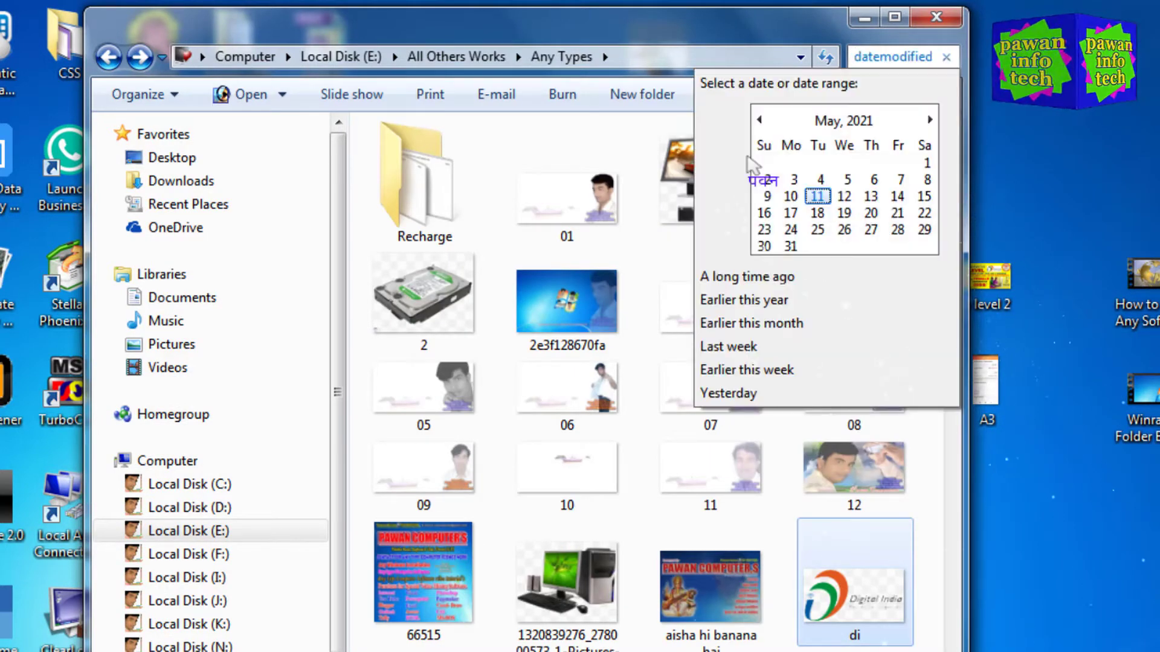
{"action": "left_click", "coordinate": [763, 377]}
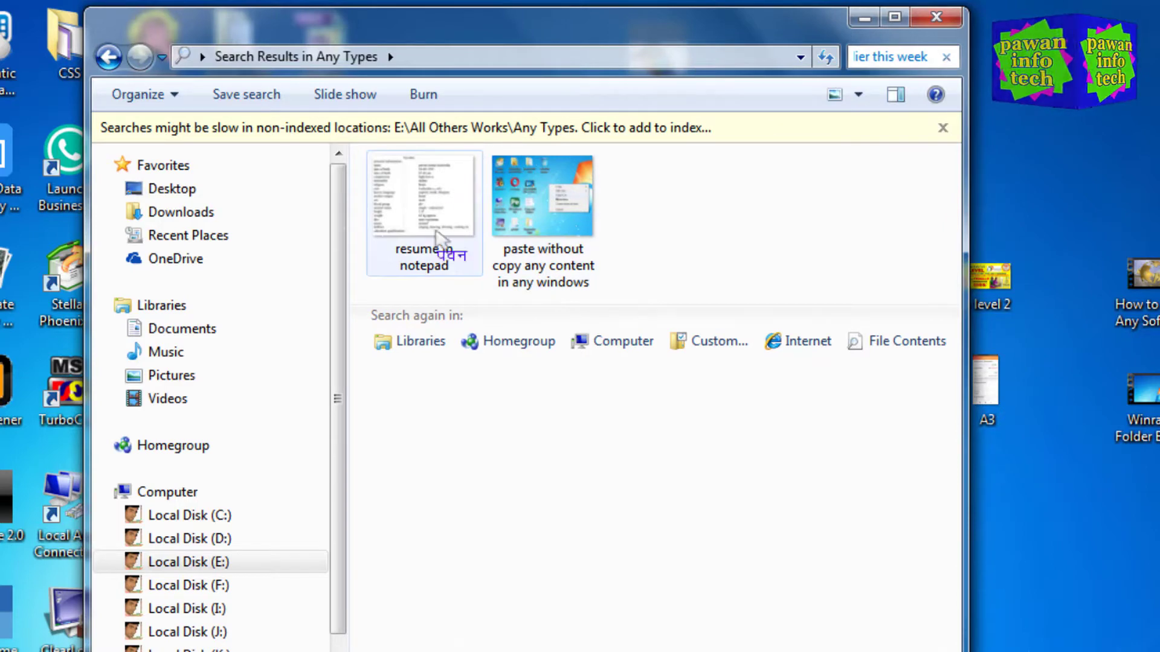
- Replace the search with a date modified filter for last week
{"action": "left_click", "coordinate": [946, 57]}
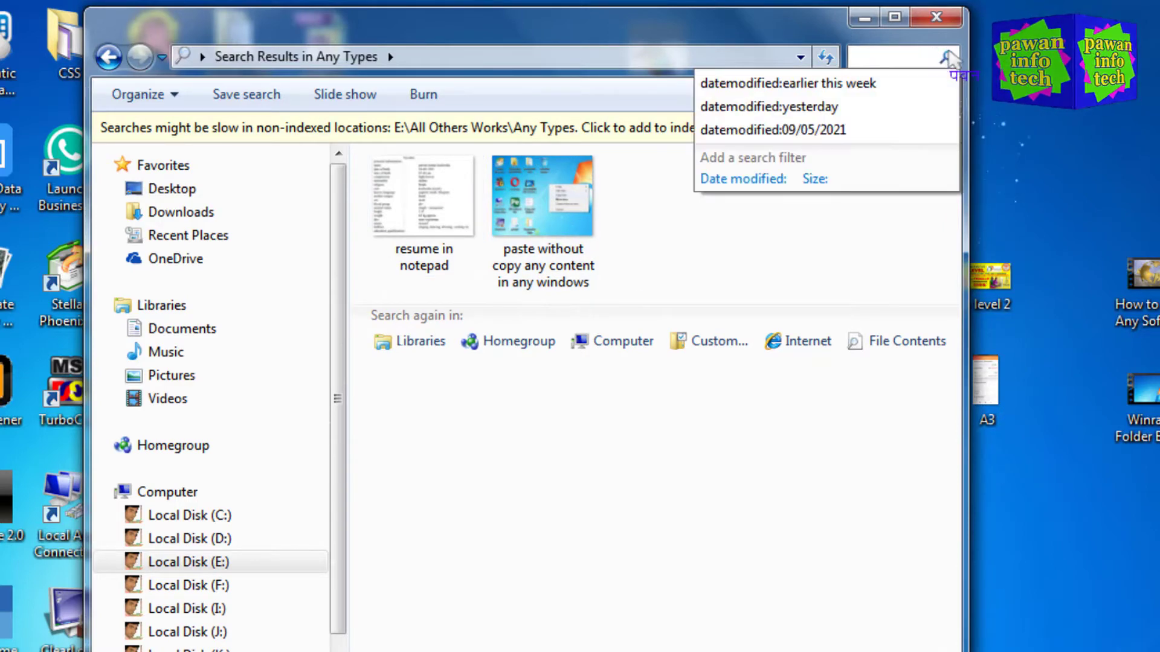
{"action": "left_click", "coordinate": [746, 181]}
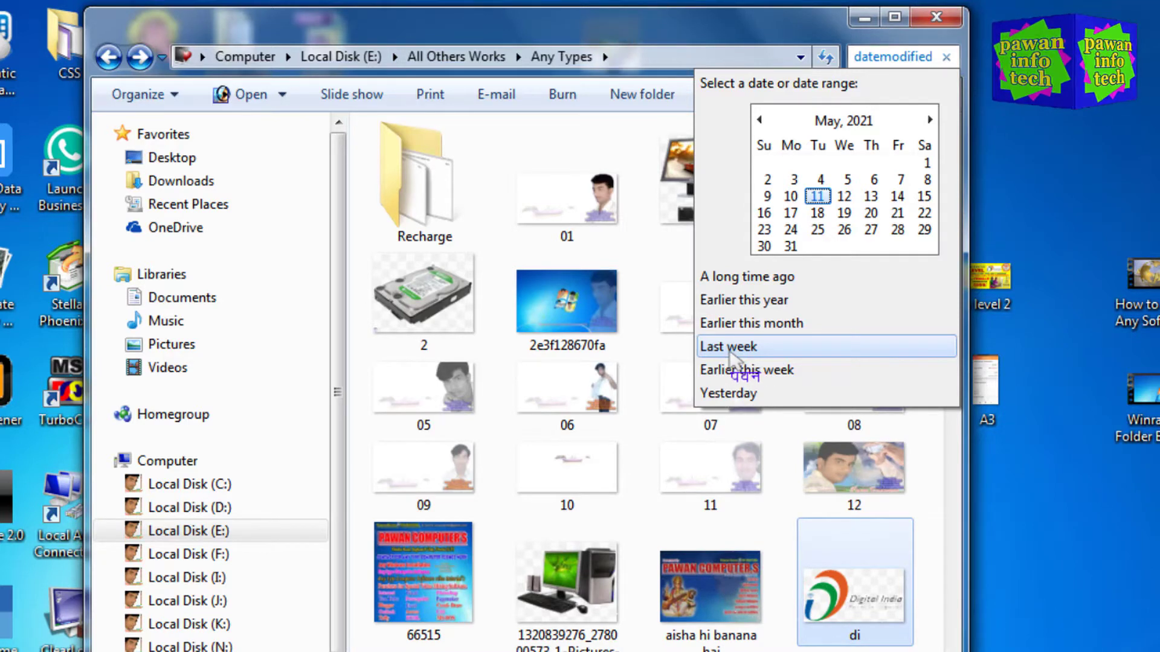
{"action": "left_click", "coordinate": [730, 350]}
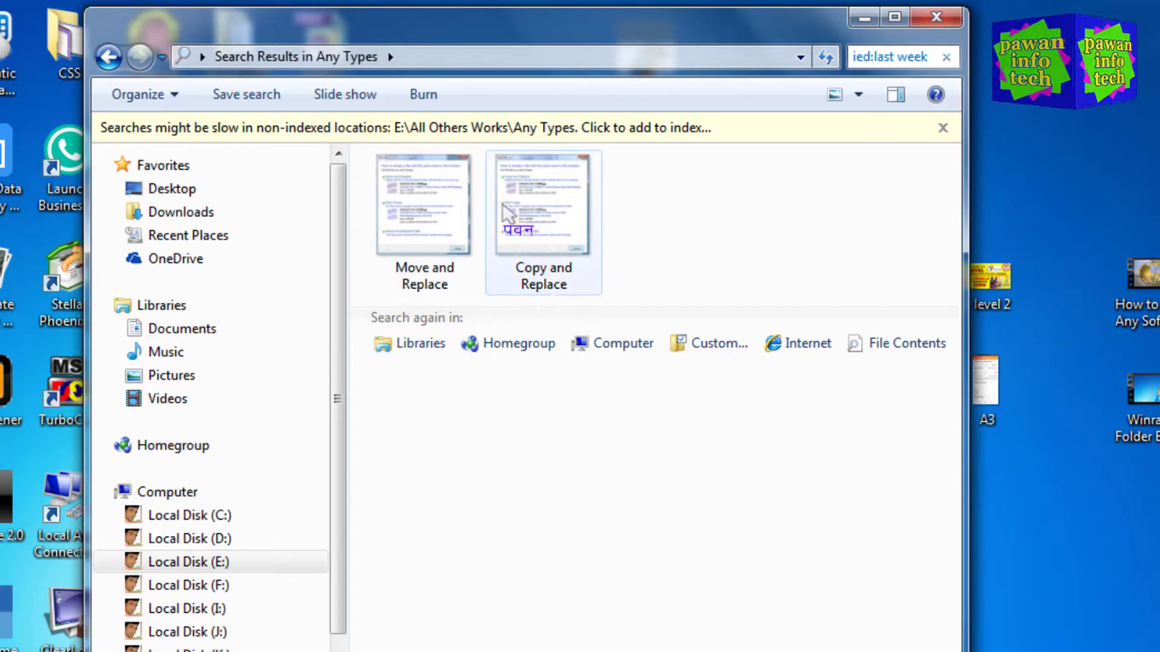
- Copy the Move and Replace and Copy and Replace images from the search results into the "pawan info tech (5)" folder
{"action": "left_click_drag", "start_coordinate": [701, 191], "coordinate": [398, 229]}
{"action": "right_click", "coordinate": [417, 188]}
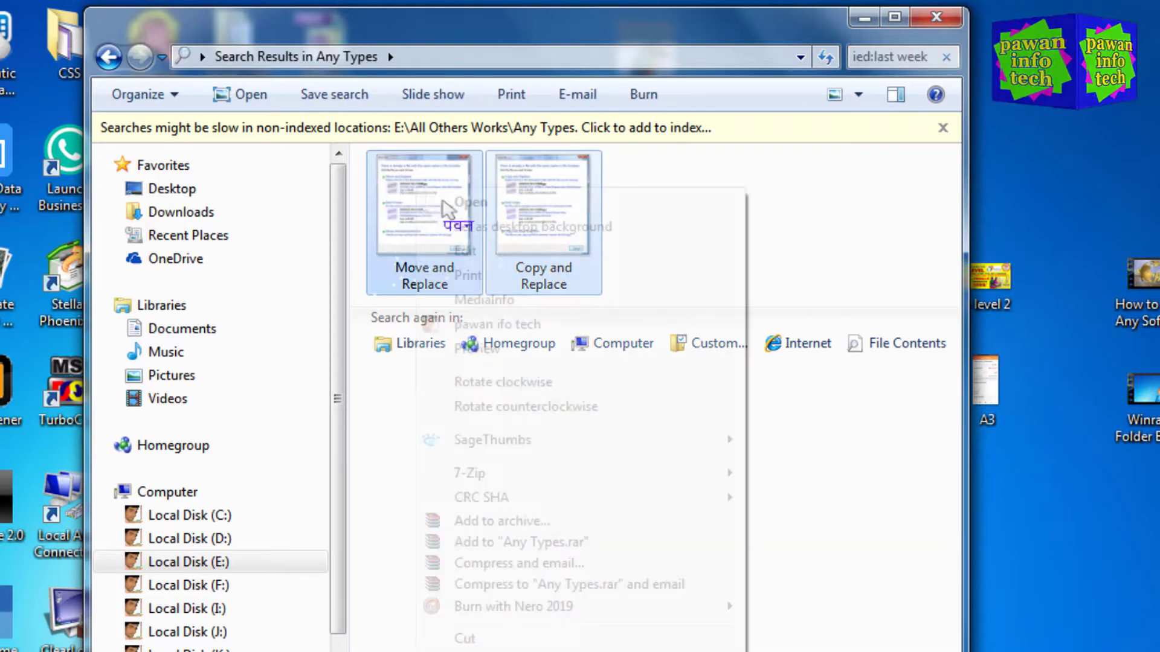
{"action": "key", "text": "Escape"}
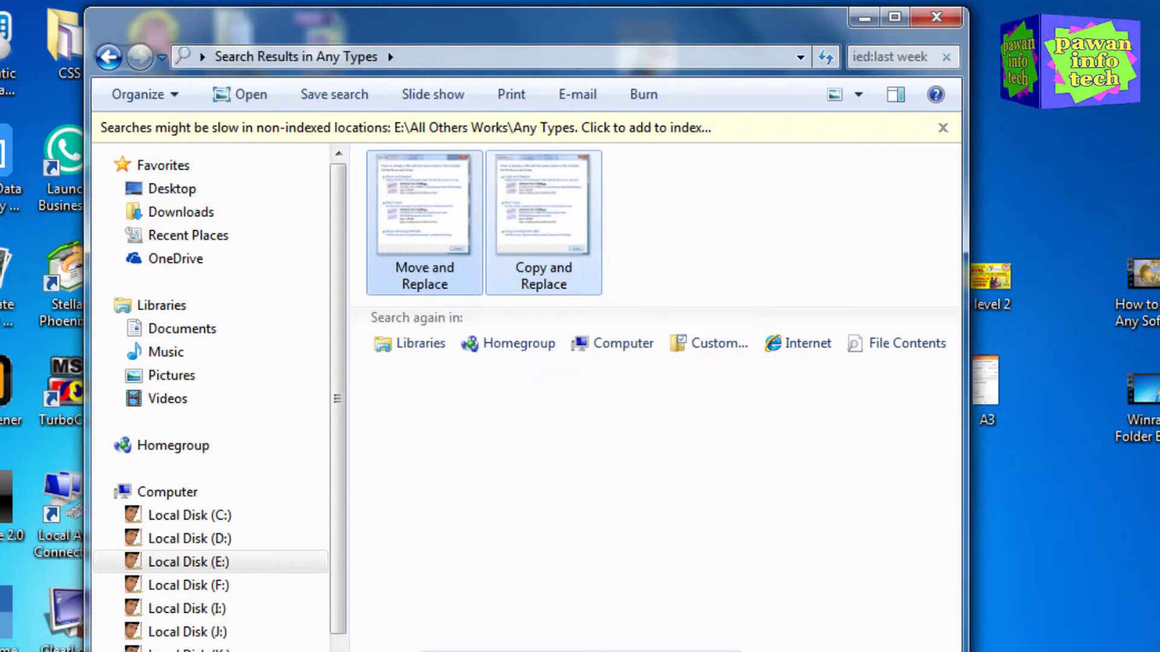
{"action": "left_click", "coordinate": [1042, 609]}
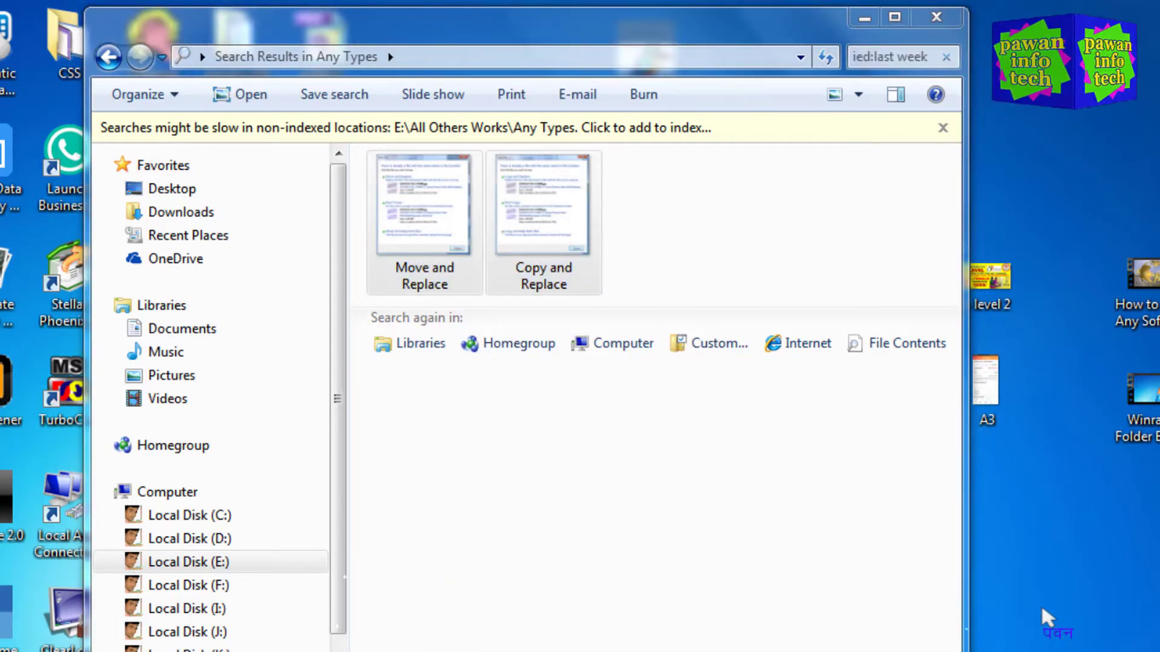
{"action": "key", "text": "alt+Tab"}
{"action": "key", "text": "ctrl+v"}
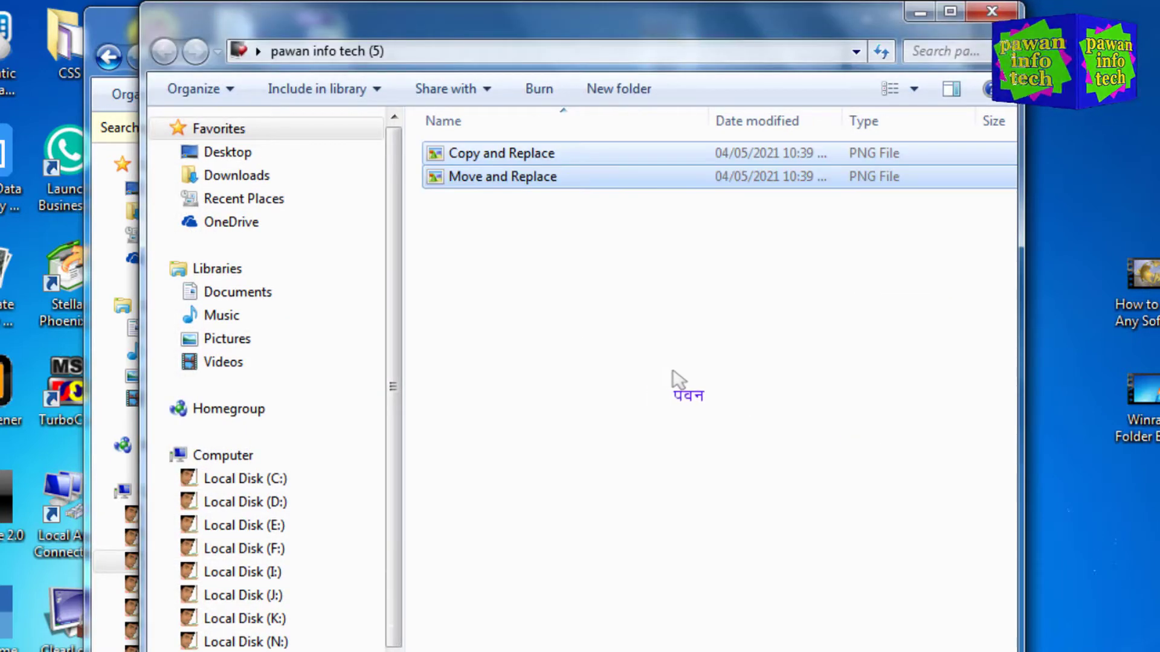
- Display the two pasted images in the "pawan info tech (5)" folder as Extra Large Icons
{"action": "left_click", "coordinate": [675, 379]}
{"action": "left_click", "coordinate": [913, 89]}
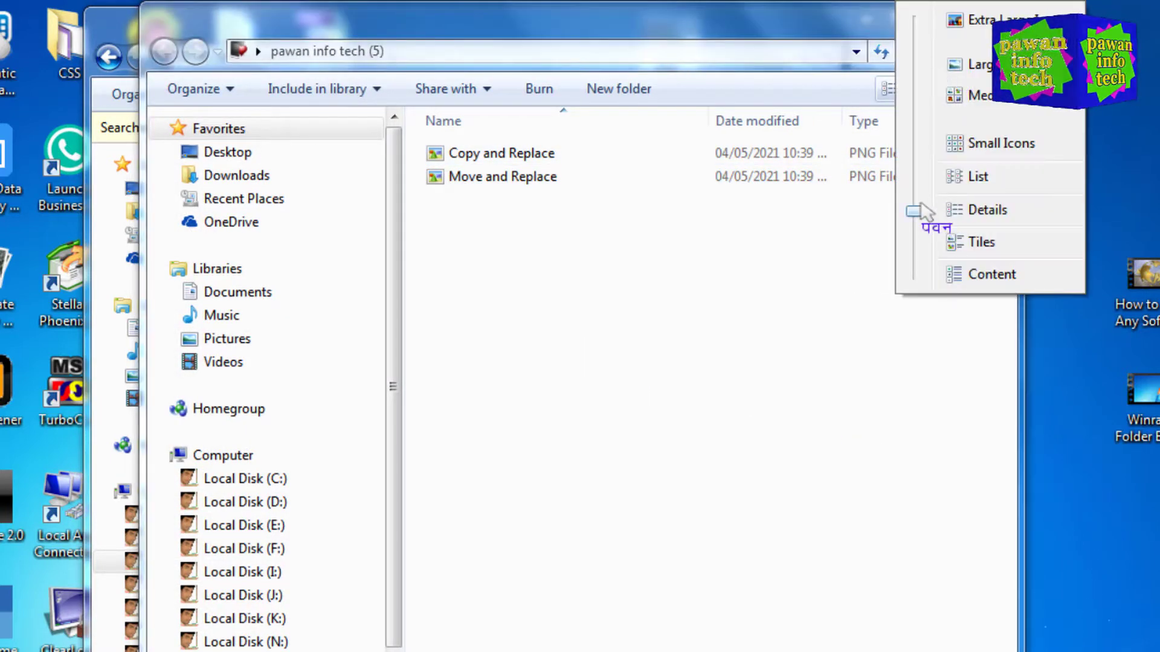
{"action": "left_click_drag", "start_coordinate": [923, 209], "coordinate": [916, 22]}
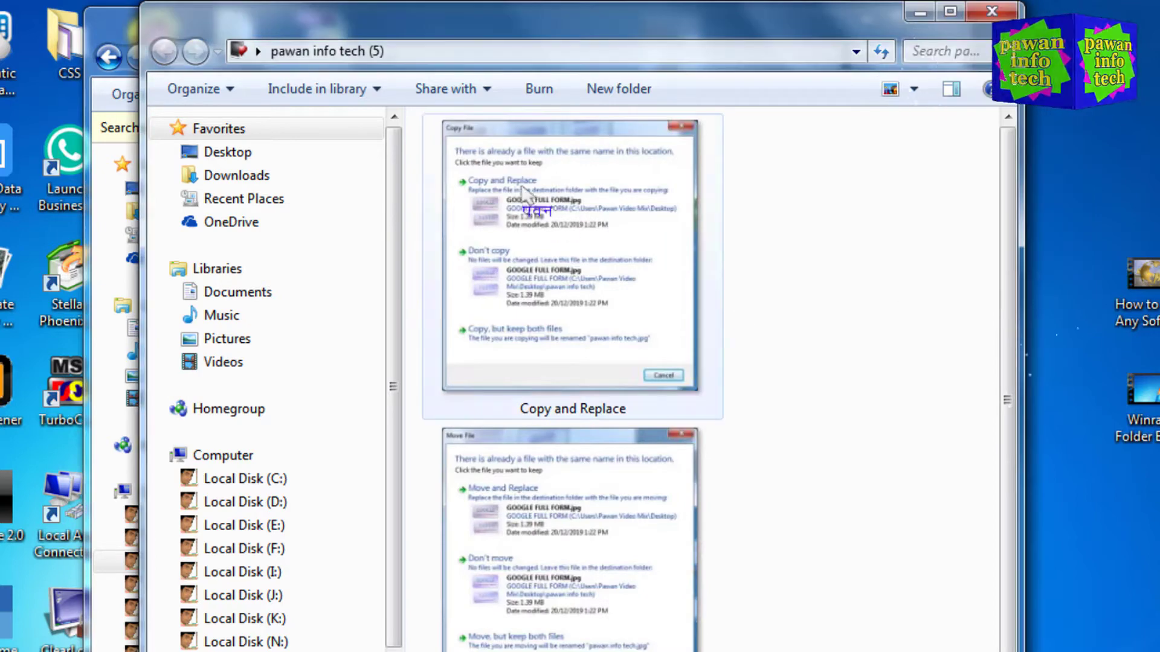
- View both pasted images in Windows Photo Viewer, and close the viewer and the "pawan info tech (5)" folder window
{"action": "double_click", "coordinate": [523, 190]}
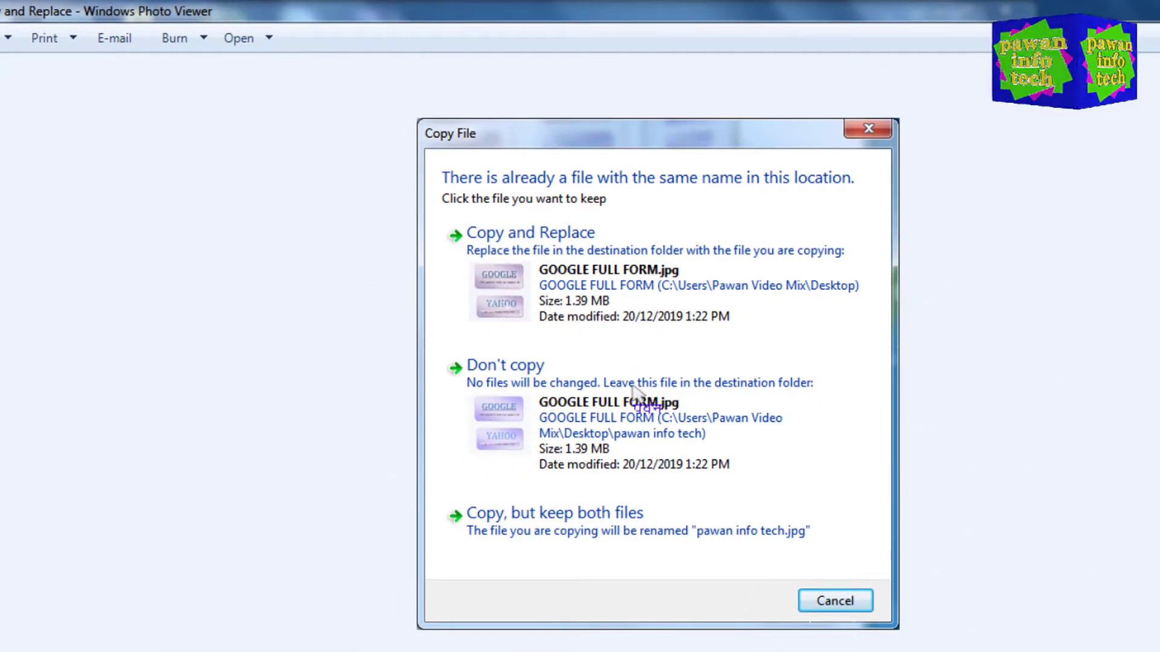
{"action": "key", "text": "Right"}
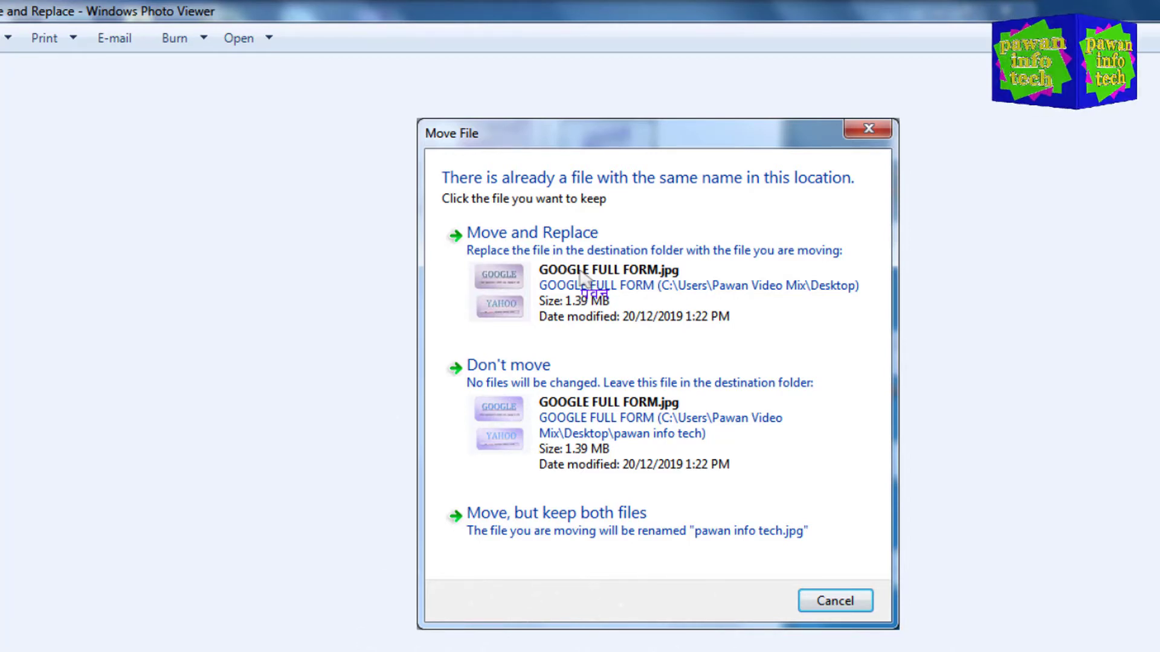
{"action": "left_click", "coordinate": [803, 244]}
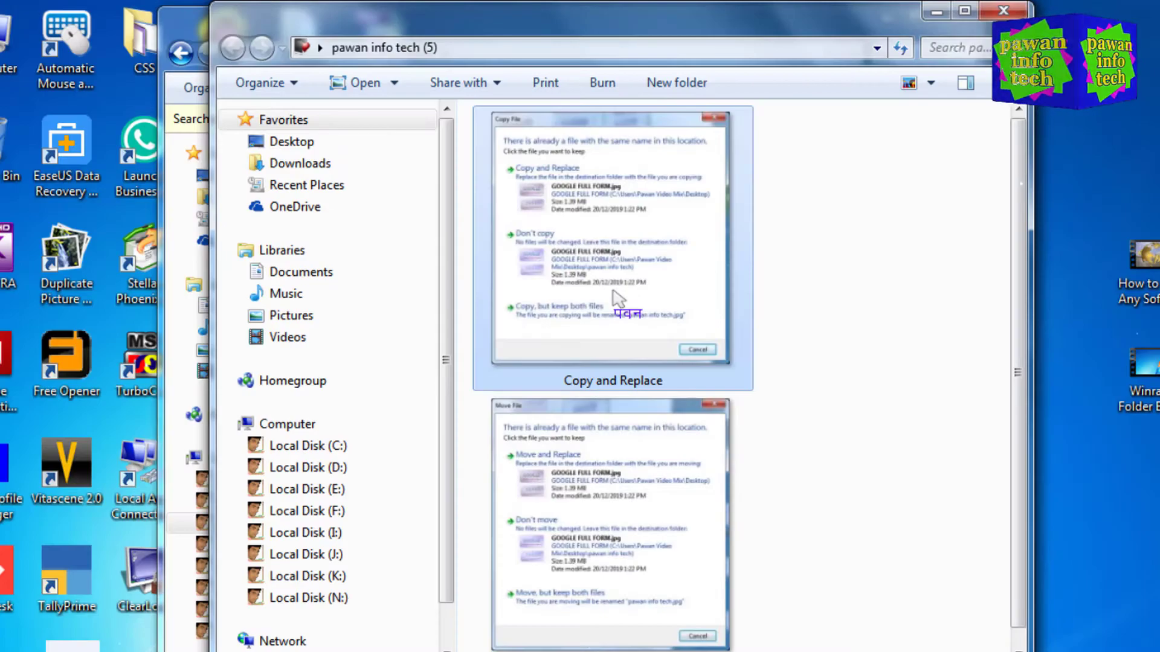
{"action": "left_click", "coordinate": [1002, 10]}
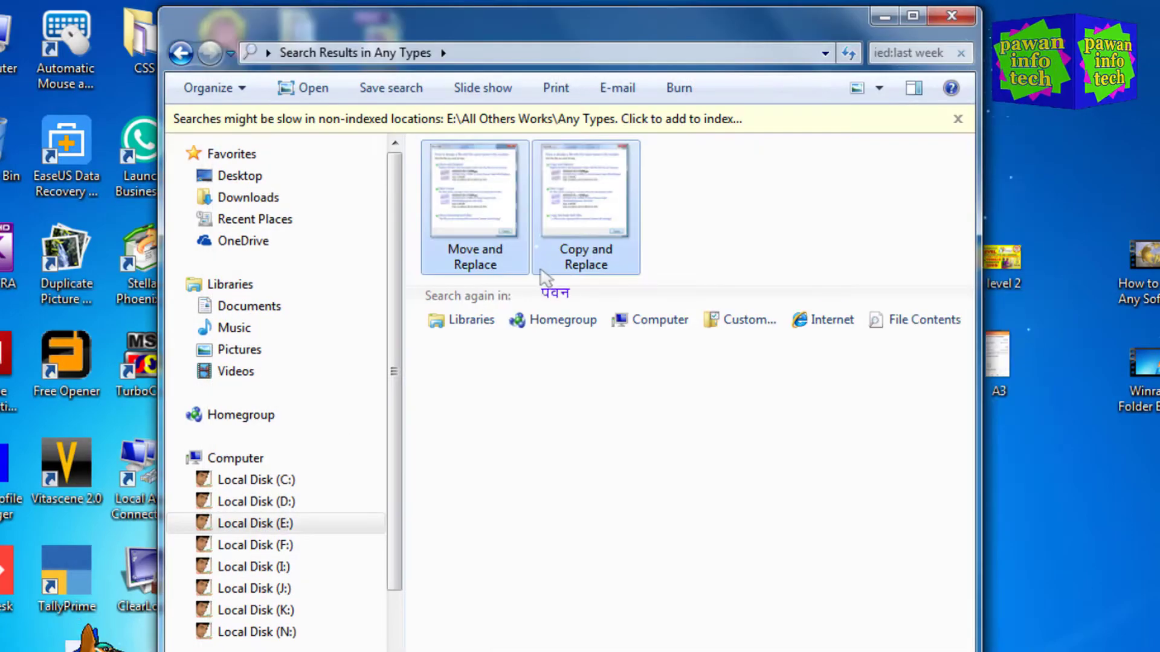
- Replace the last week search with a date modified filter for earlier this month
{"action": "left_click", "coordinate": [962, 54]}
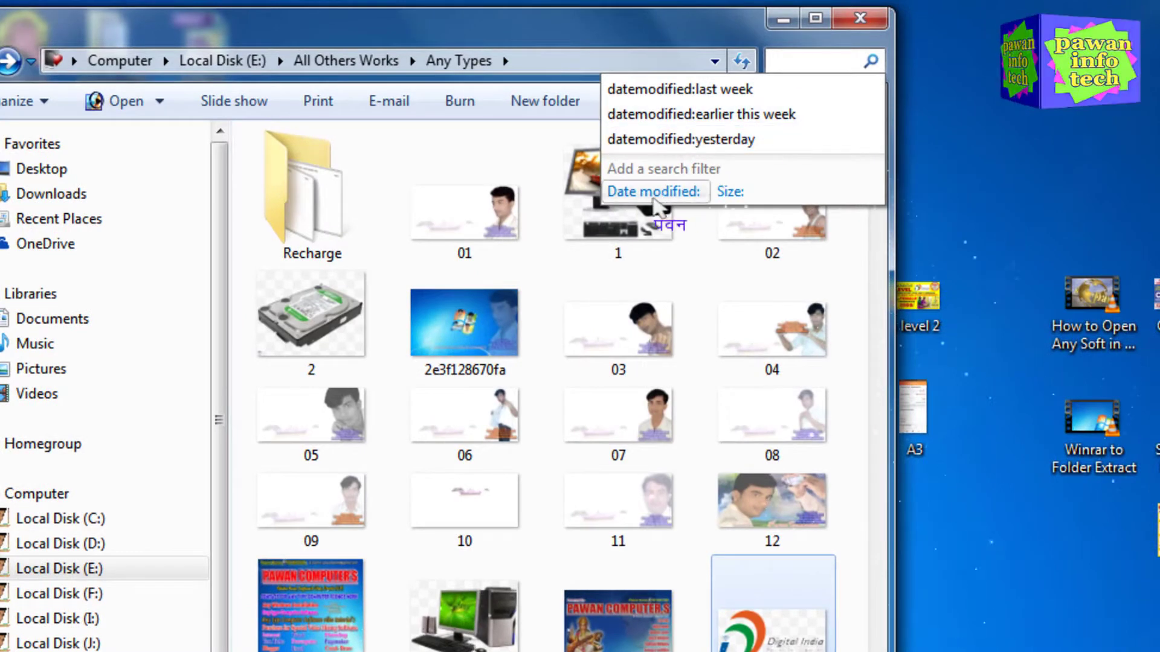
{"action": "left_click", "coordinate": [654, 193]}
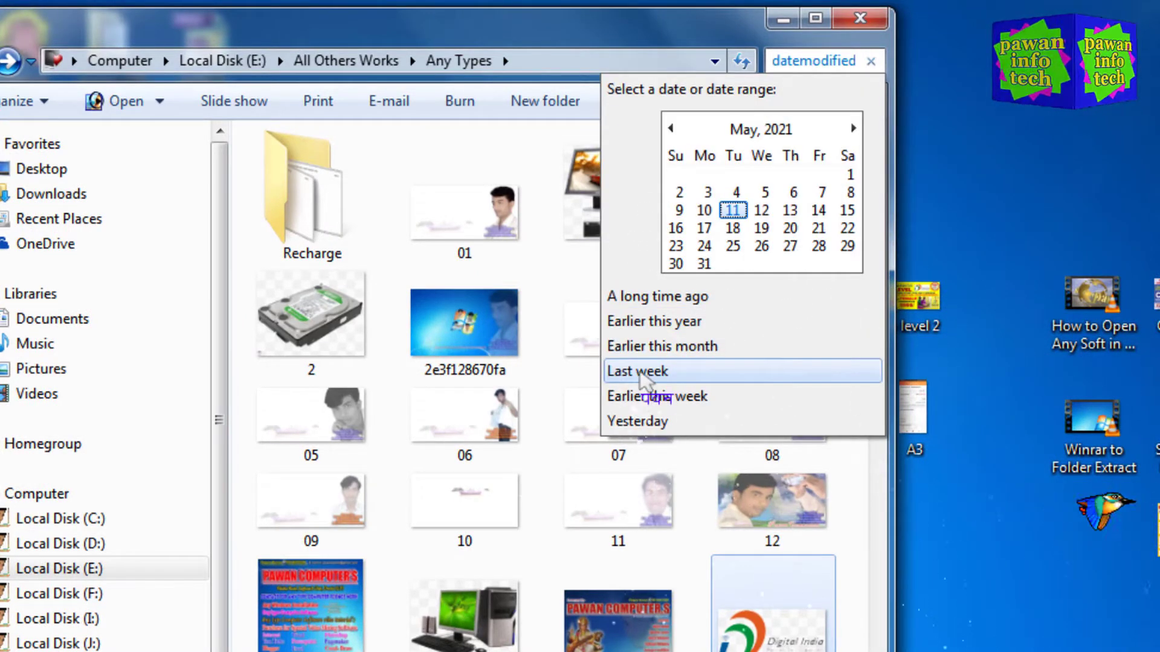
{"action": "left_click", "coordinate": [664, 349]}
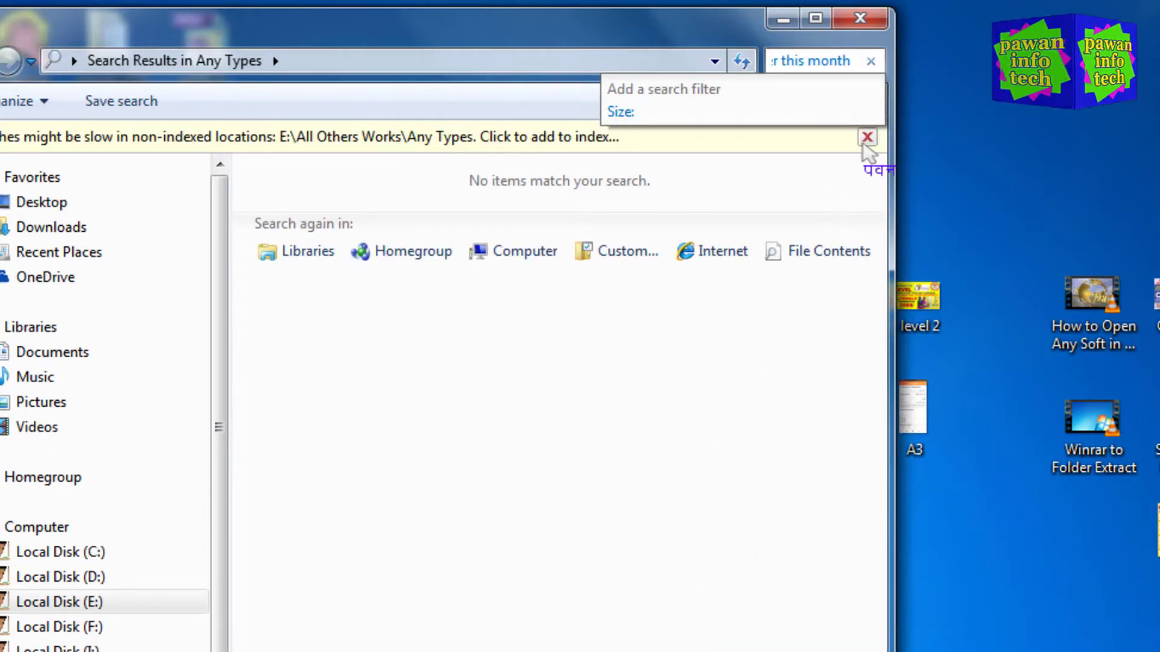
- Replace the search with a date modified filter for earlier this year and look through the matching files
{"action": "left_click", "coordinate": [870, 60]}
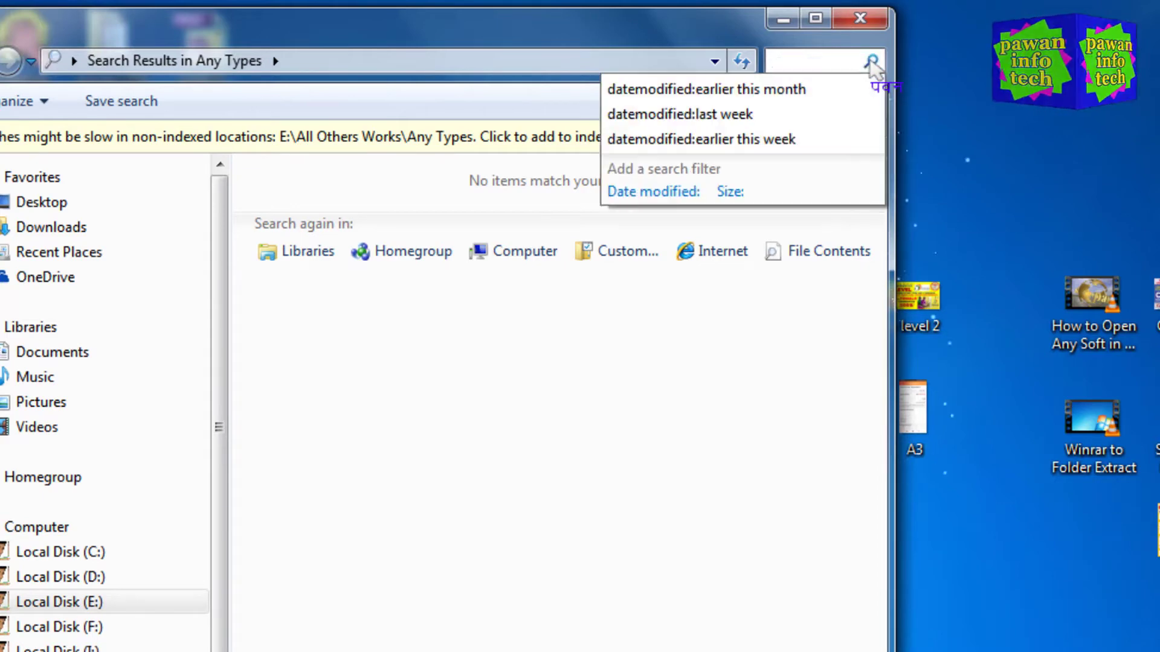
{"action": "left_click", "coordinate": [653, 192]}
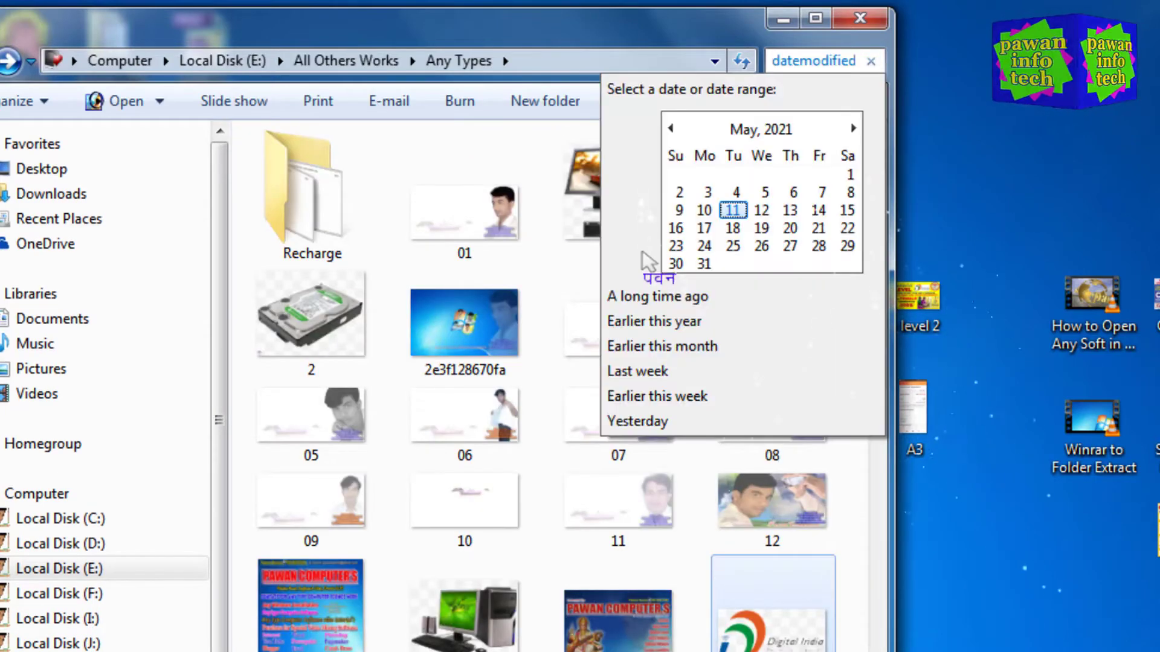
{"action": "left_click", "coordinate": [654, 322]}
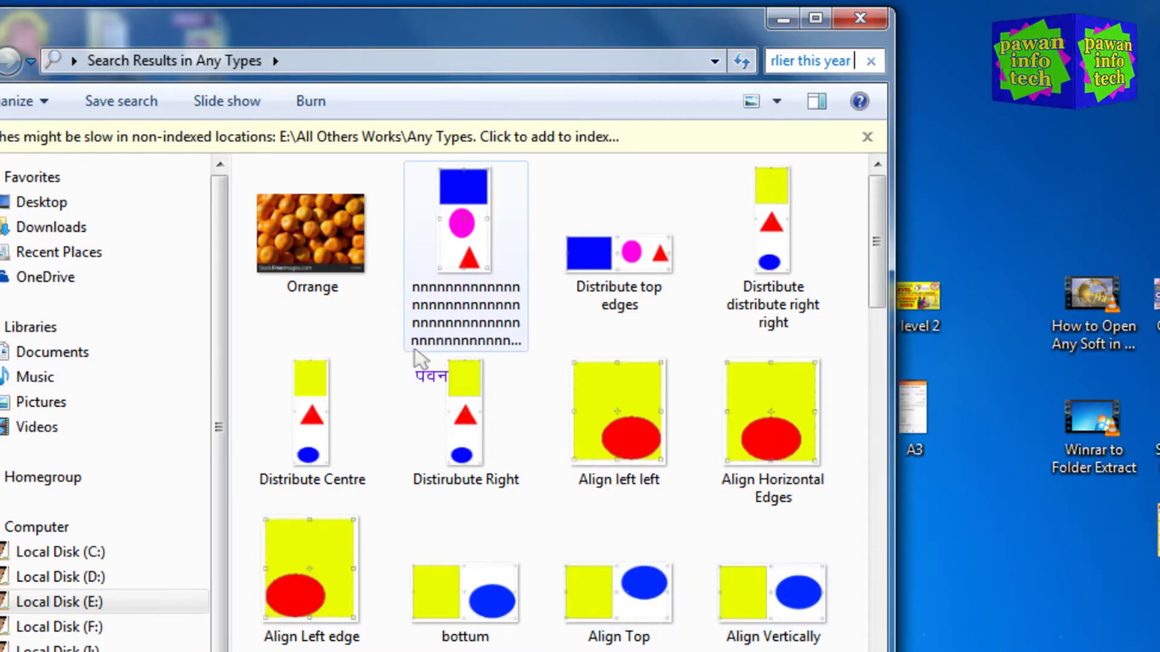
{"action": "left_click_drag", "start_coordinate": [876, 242], "coordinate": [883, 634]}
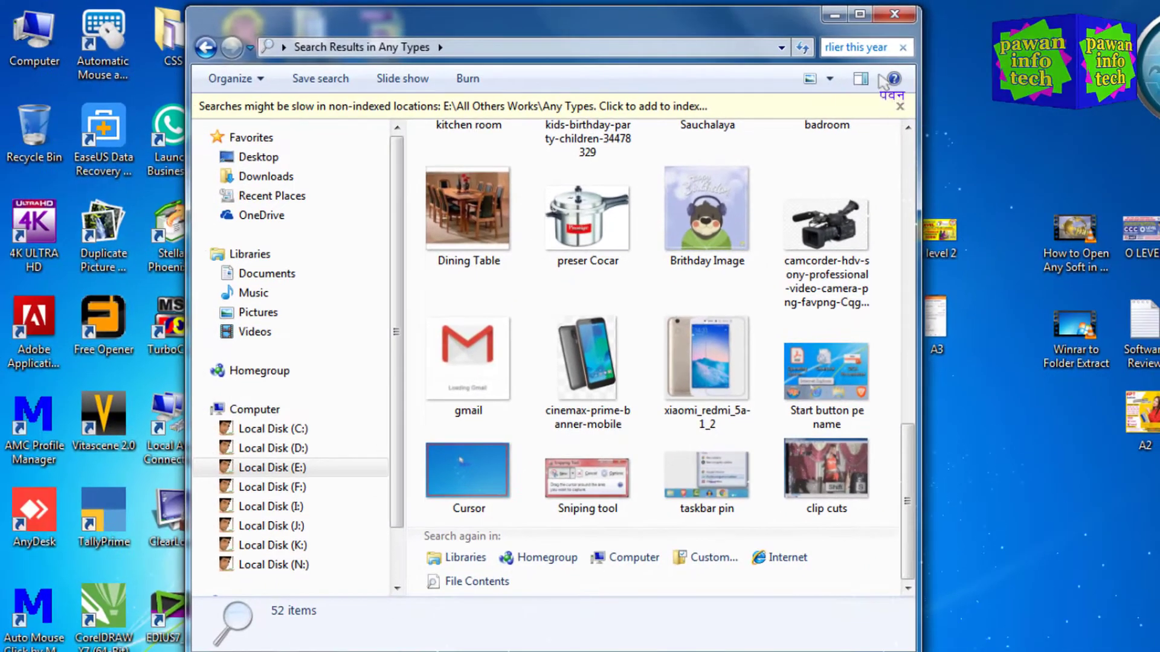
- Clear the search and filter the Any Types folder to files modified a long time ago
{"action": "left_click", "coordinate": [903, 47]}
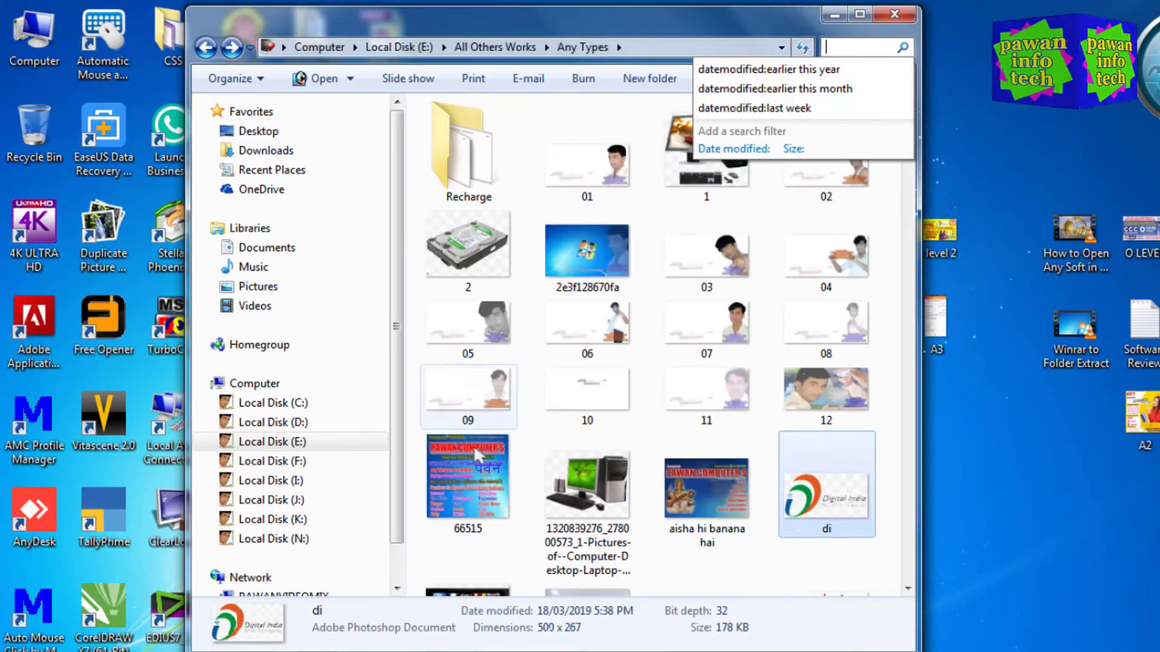
{"action": "left_click", "coordinate": [525, 151]}
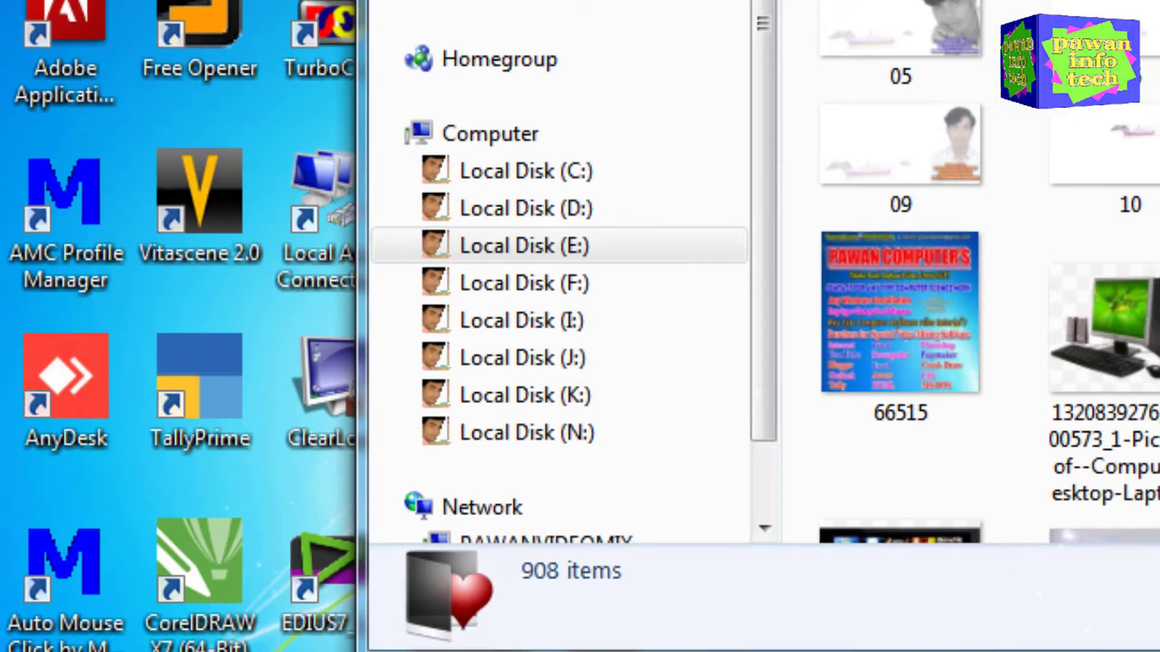
{"action": "left_click", "coordinate": [791, 43]}
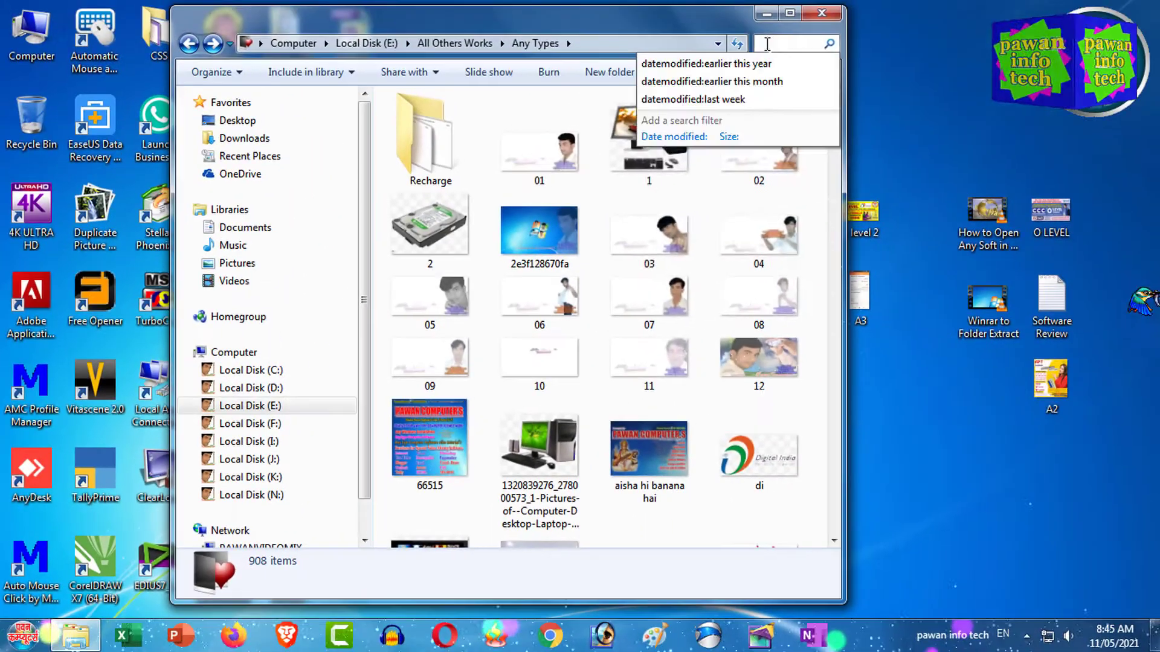
{"action": "left_click", "coordinate": [667, 138]}
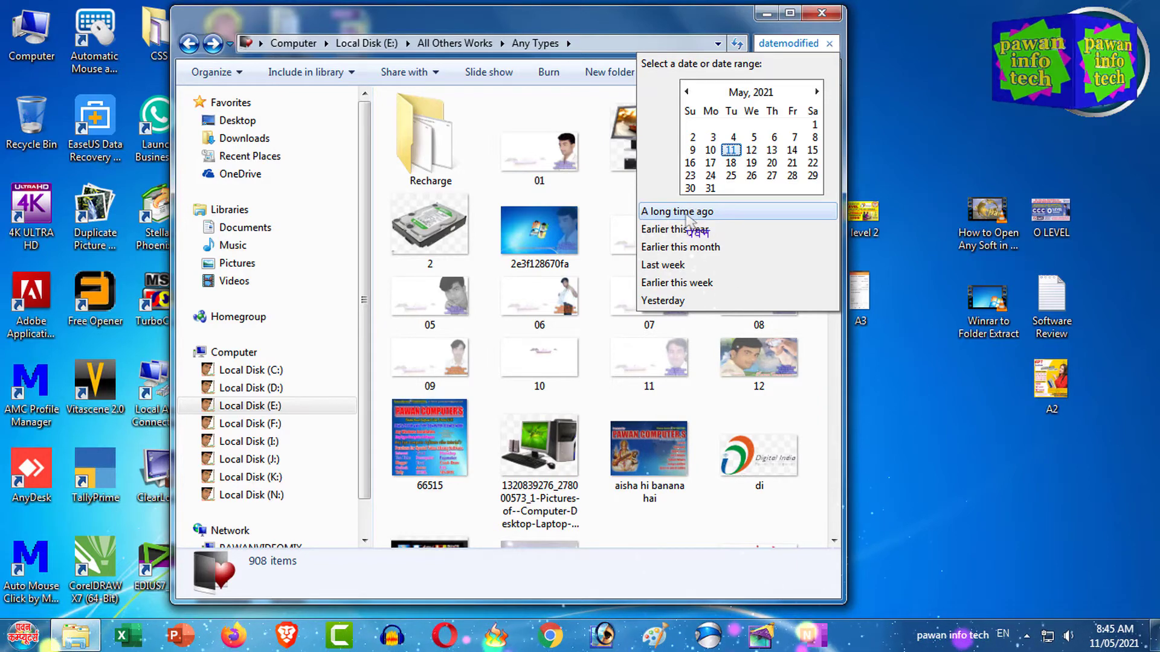
{"action": "left_click", "coordinate": [686, 213]}
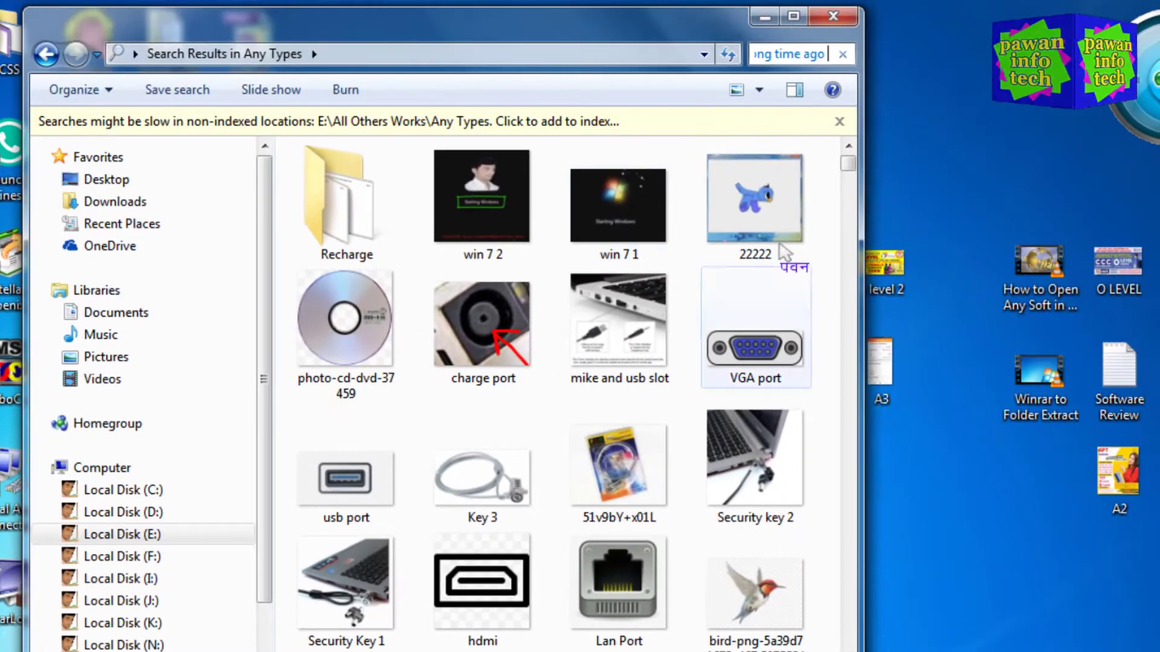
{"action": "left_click_drag", "start_coordinate": [848, 163], "coordinate": [863, 124]}
- Replace the date search with a size filter for Empty (0 KB) files
{"action": "left_click", "coordinate": [842, 54]}
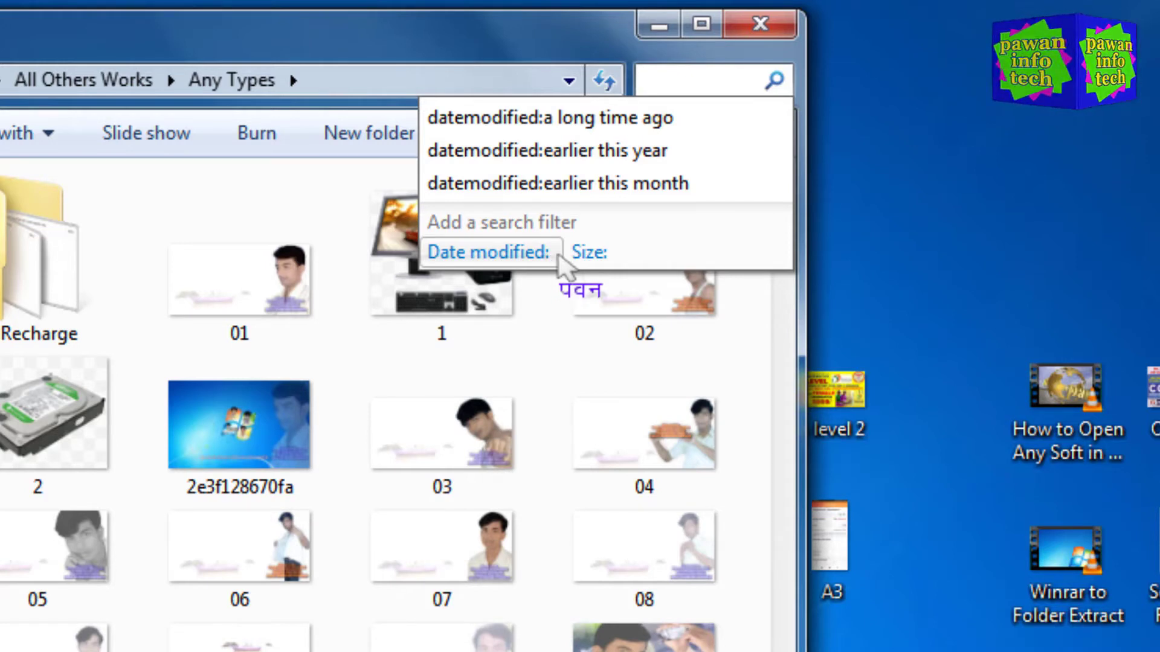
{"action": "left_click", "coordinate": [589, 252]}
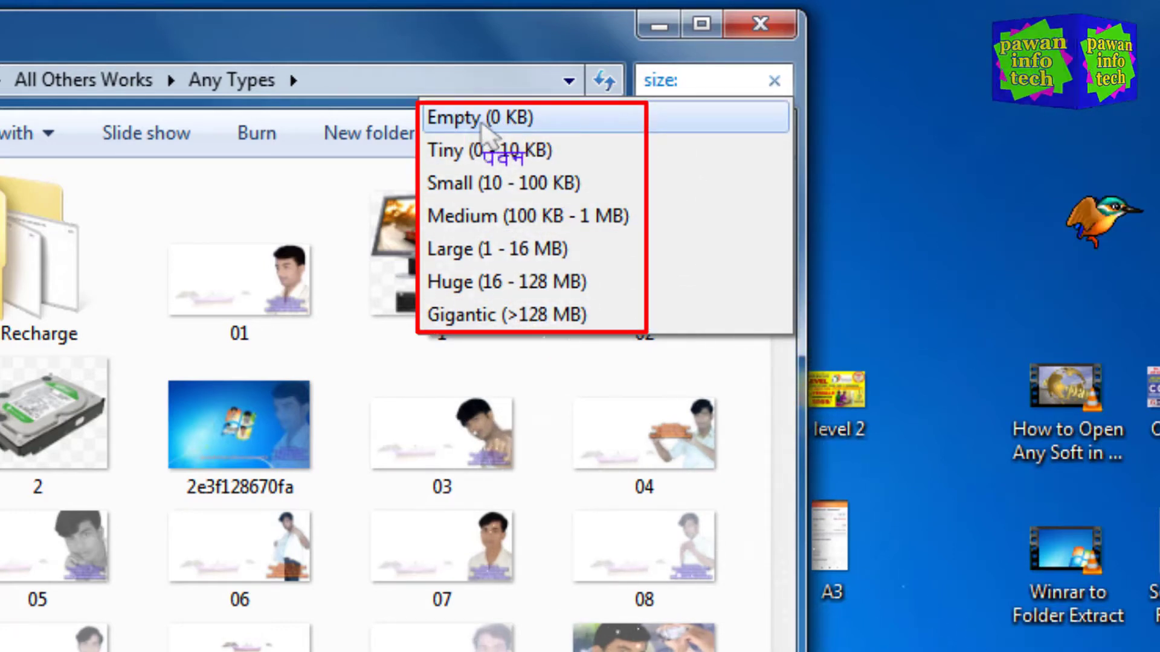
{"action": "left_click", "coordinate": [521, 121]}
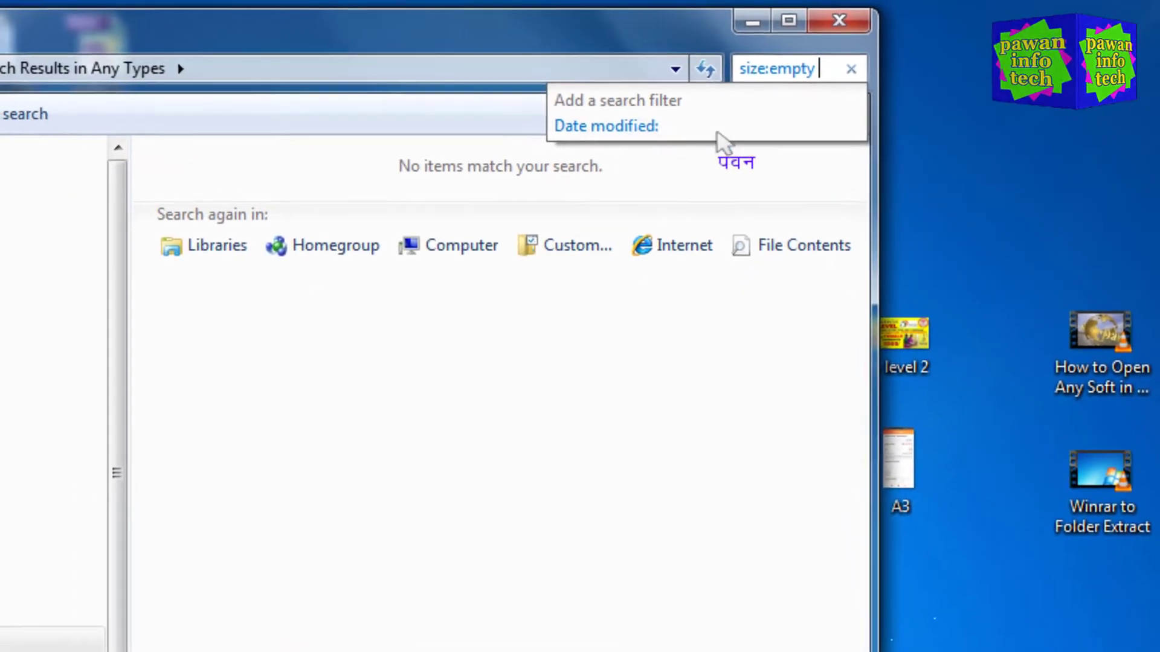
- Replace the search with a size filter for Tiny (0 - 10 KB) files and look through the results
{"action": "left_click", "coordinate": [861, 67]}
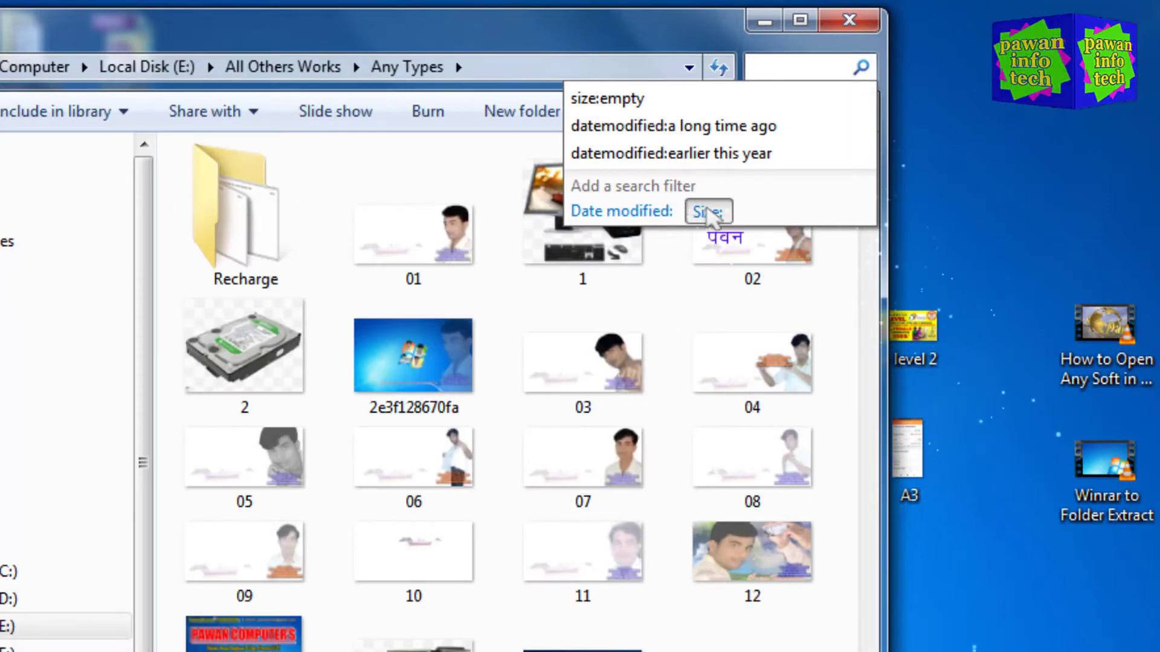
{"action": "left_click", "coordinate": [708, 211]}
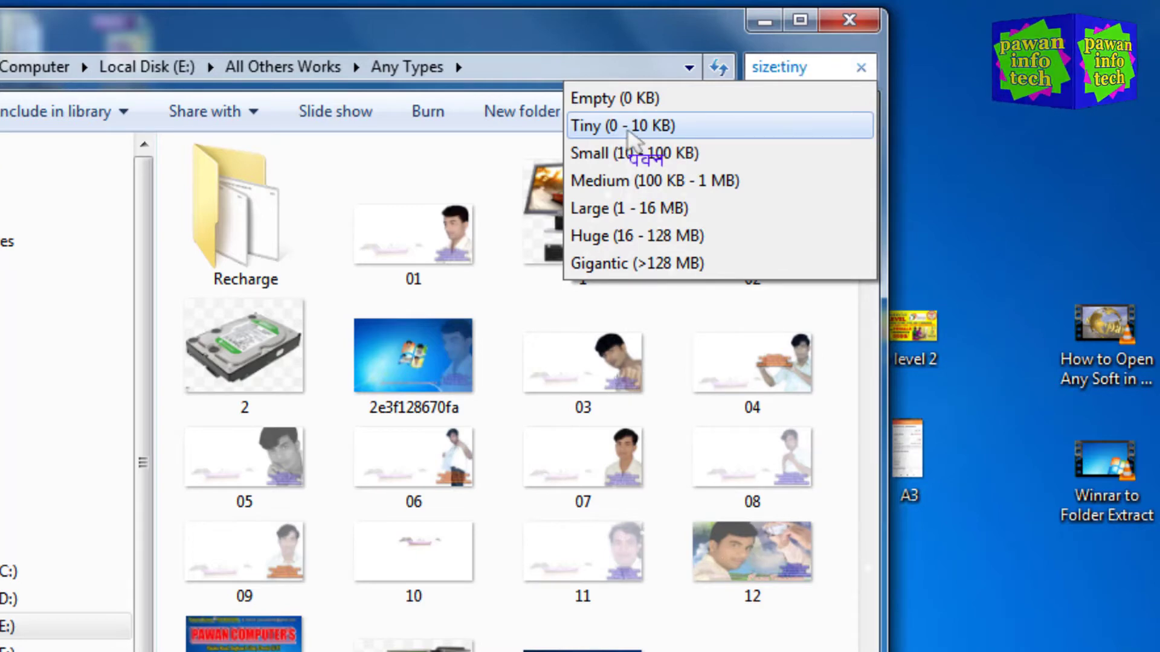
{"action": "left_click", "coordinate": [628, 132]}
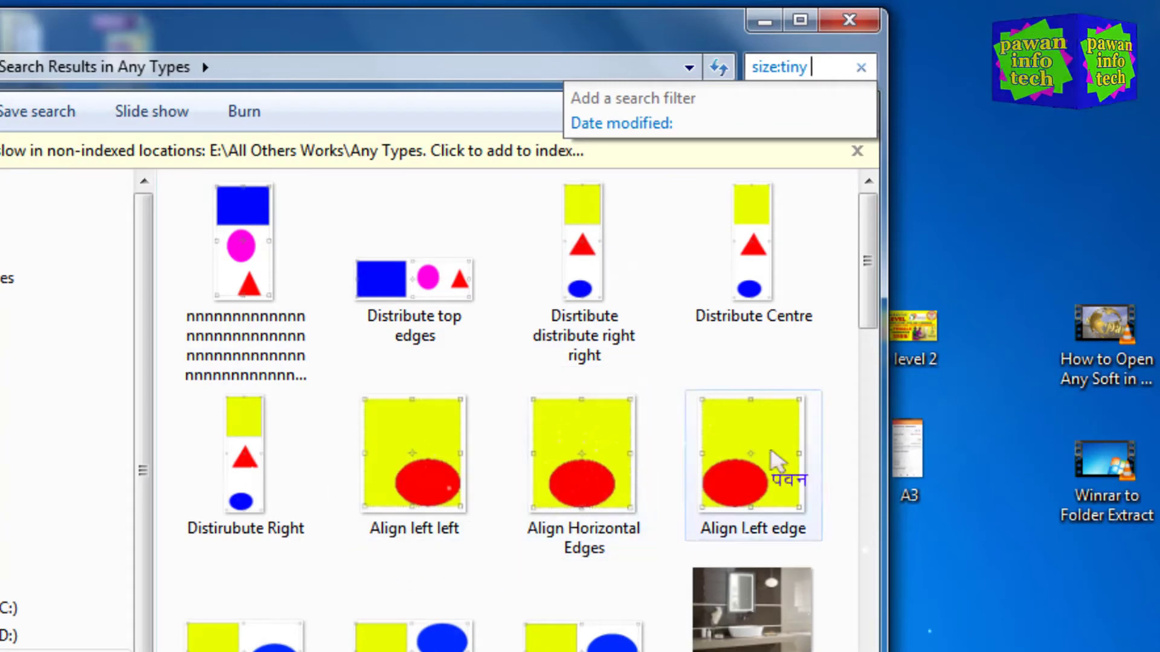
{"action": "left_click_drag", "start_coordinate": [870, 260], "coordinate": [868, 205]}
- Check the file size of the first image in the results in its properties, and close them
{"action": "right_click", "coordinate": [200, 223]}
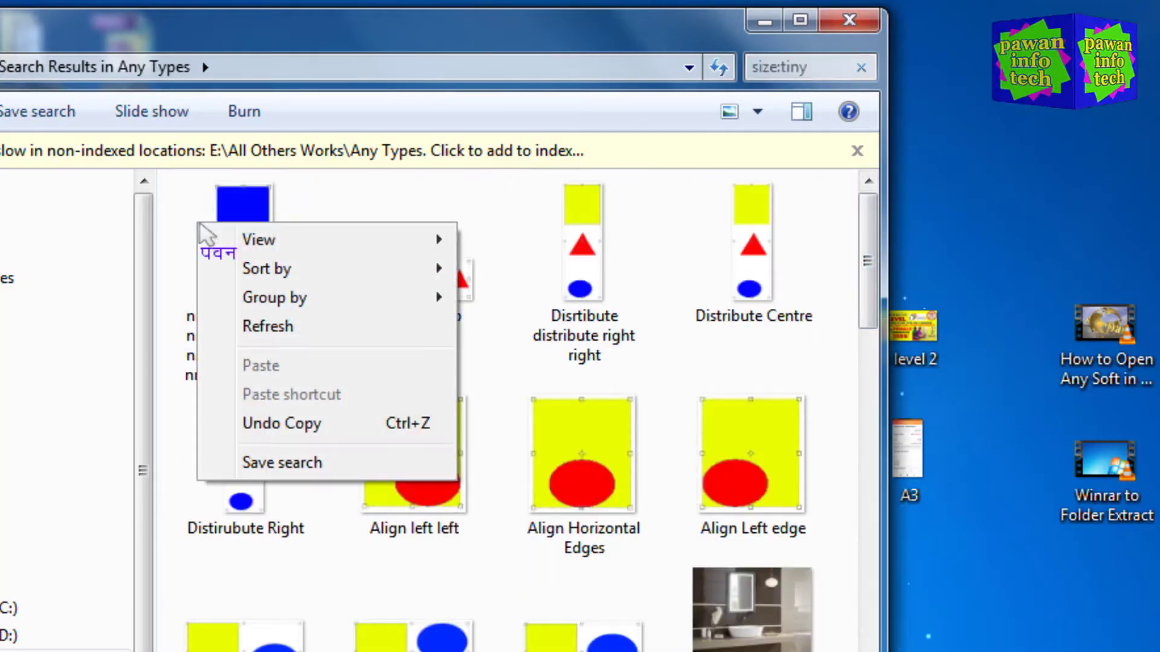
{"action": "right_click", "coordinate": [241, 202]}
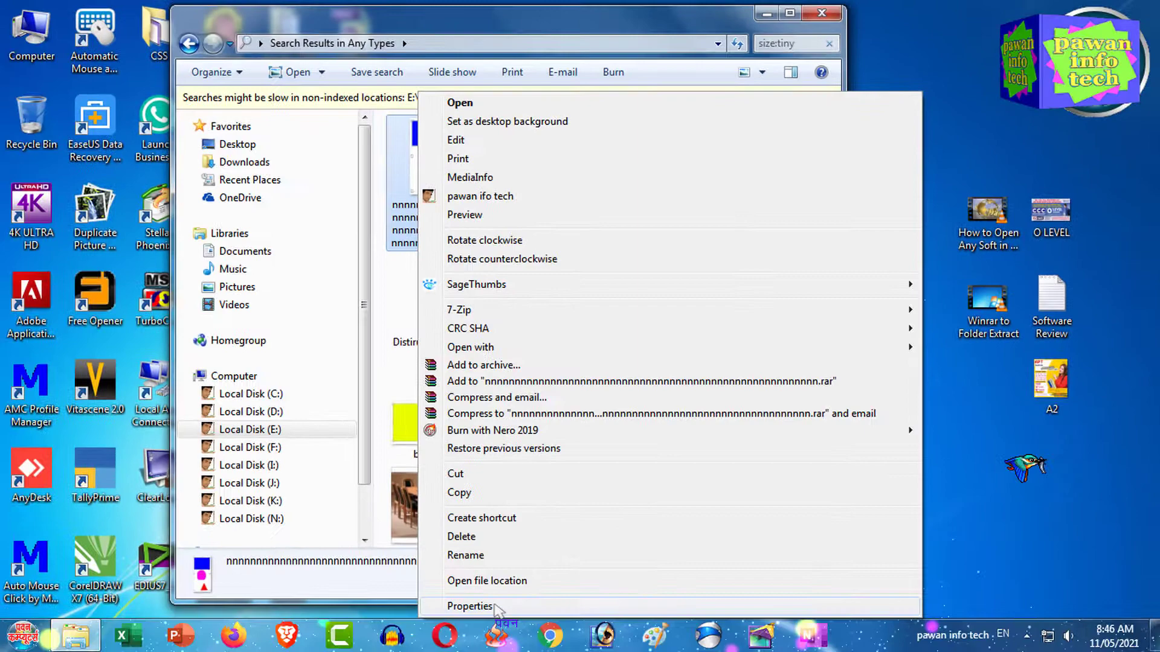
{"action": "left_click", "coordinate": [470, 606]}
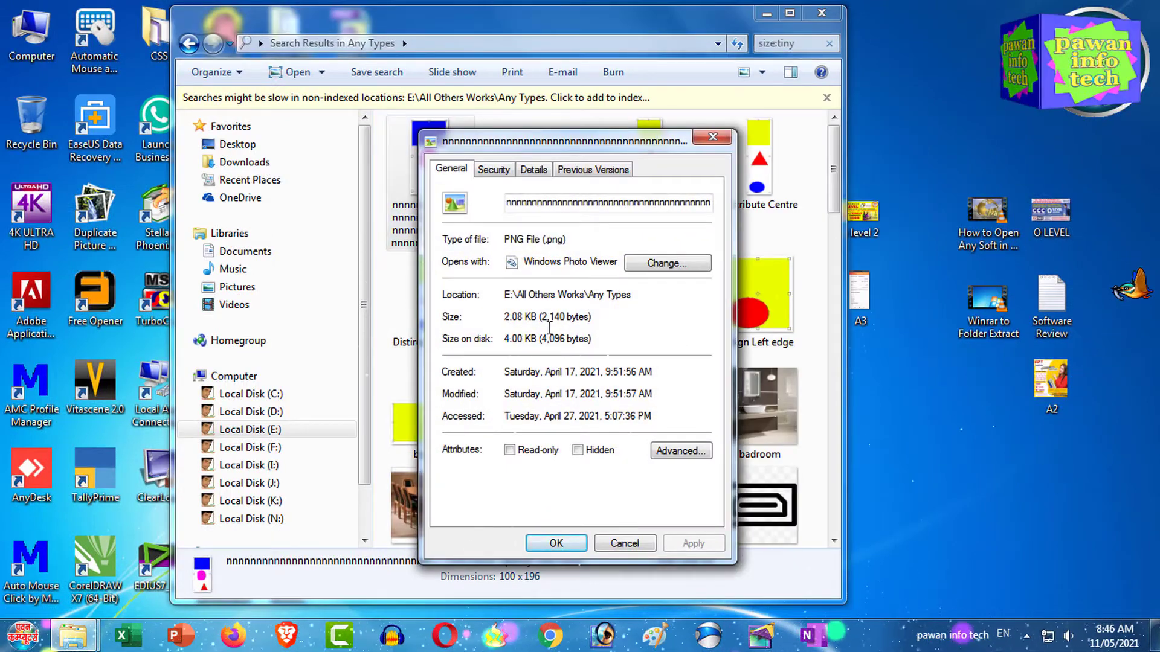
{"action": "left_click", "coordinate": [624, 543]}
- Check the file size of the Uma Bharti image in its properties, close them, and browse further through the tiny files
{"action": "scroll", "coordinate": [562, 351], "scroll_direction": "down", "scroll_amount": 5}
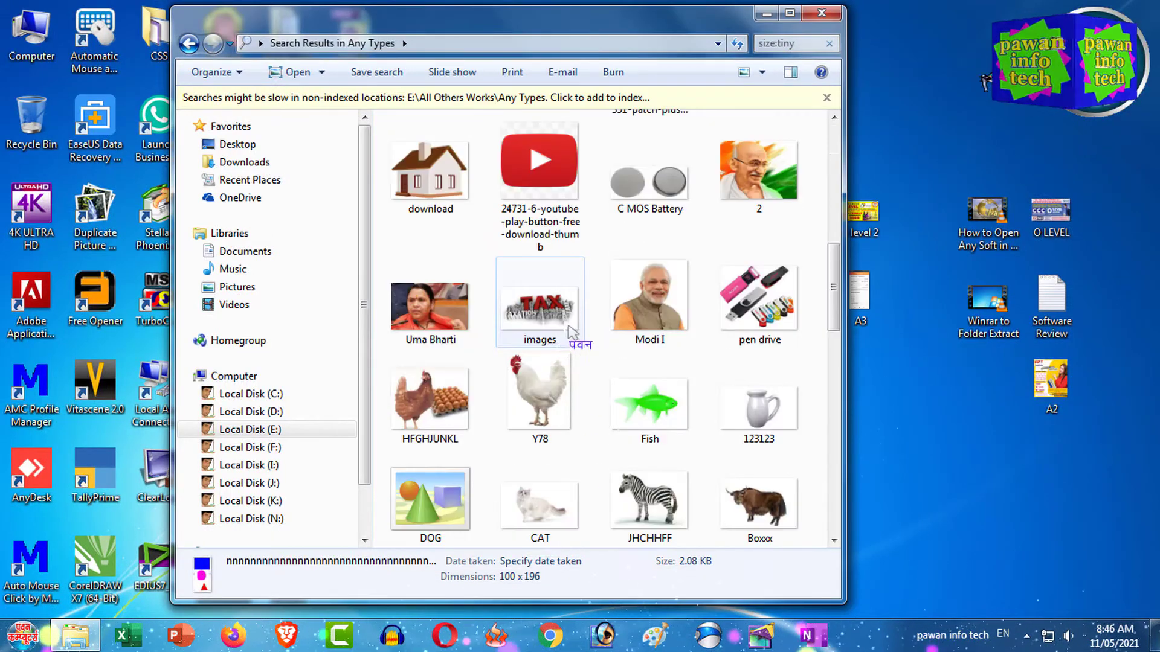
{"action": "right_click", "coordinate": [426, 305]}
{"action": "left_click", "coordinate": [514, 606]}
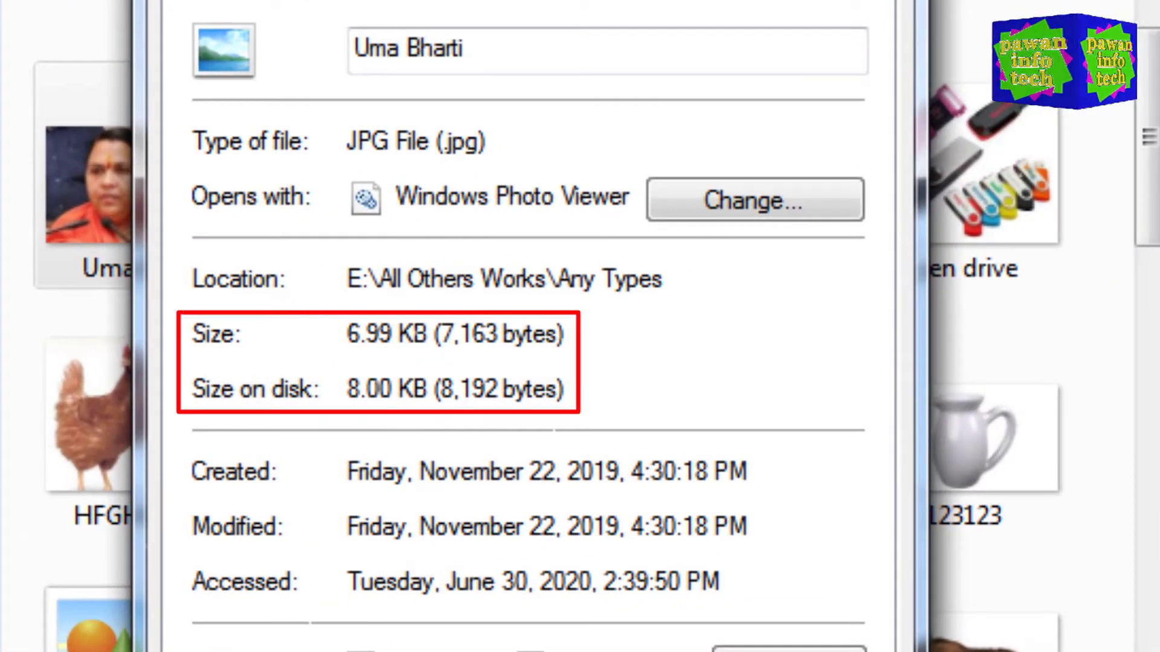
{"action": "key", "text": "Escape"}
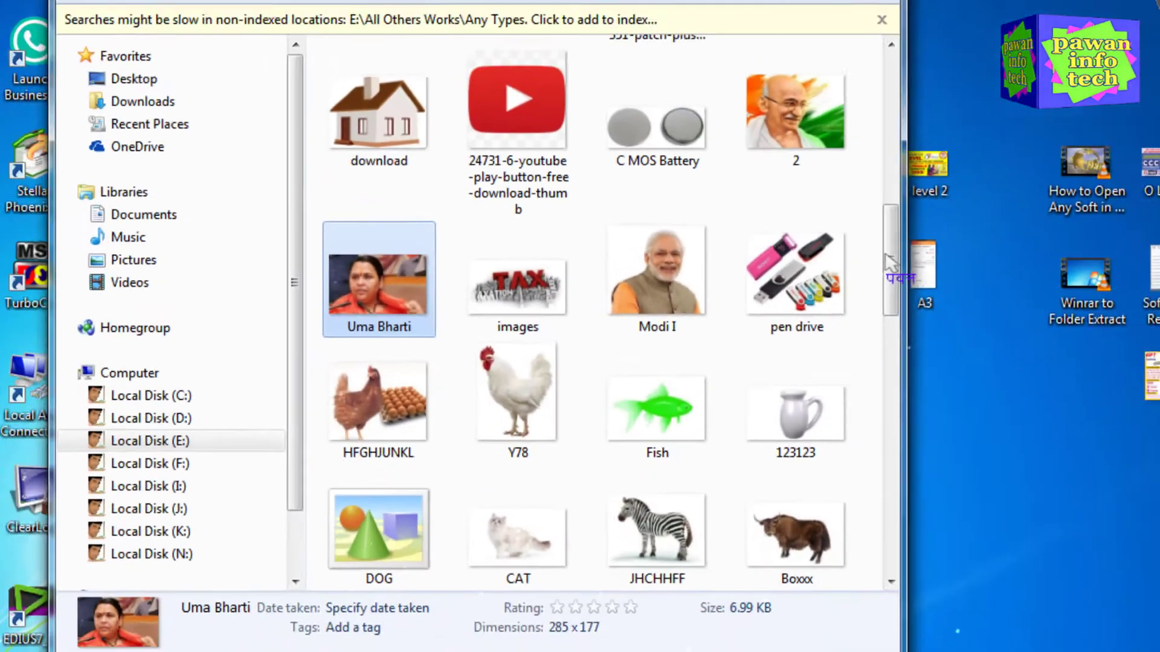
{"action": "scroll", "coordinate": [846, 374], "scroll_direction": "down", "scroll_amount": 5}
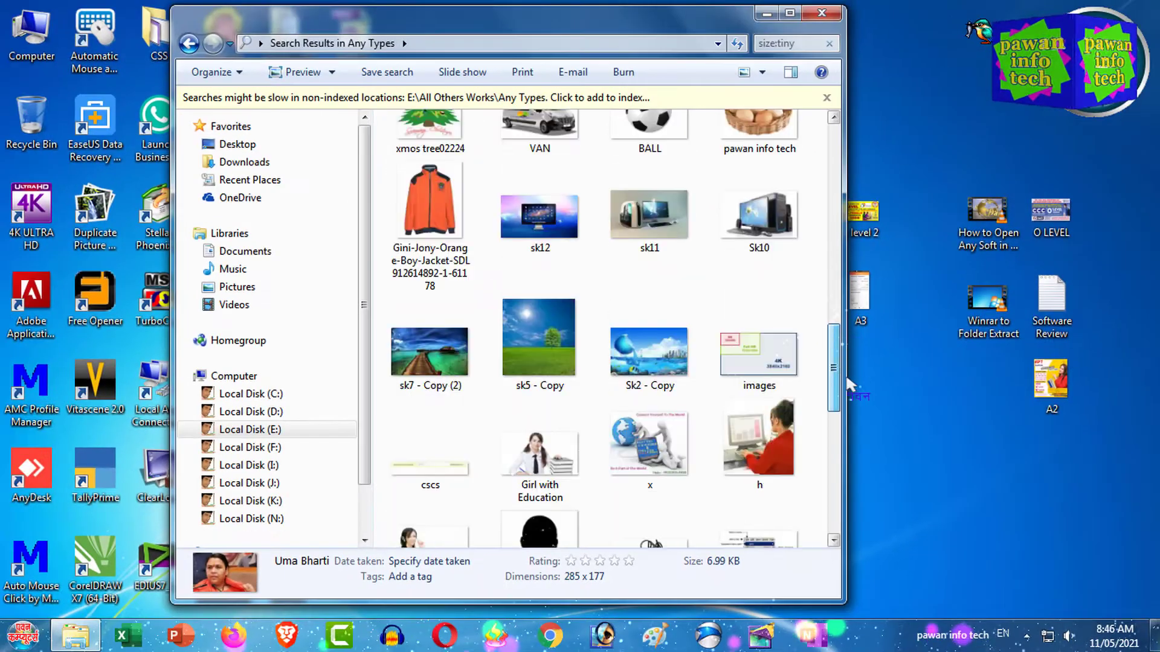
- Replace the tiny-file search with a size filter for Medium (100 KB - 1 MB) files and look through the results
{"action": "left_click_drag", "start_coordinate": [846, 373], "coordinate": [839, 148]}
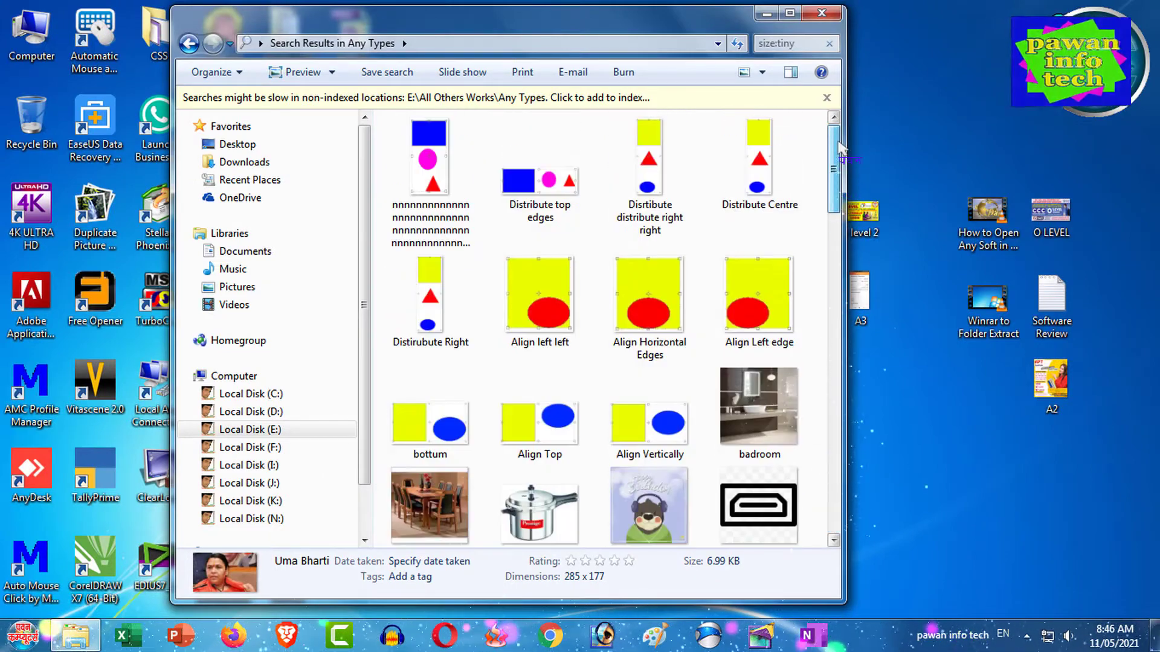
{"action": "left_click", "coordinate": [830, 43]}
{"action": "left_click", "coordinate": [734, 144]}
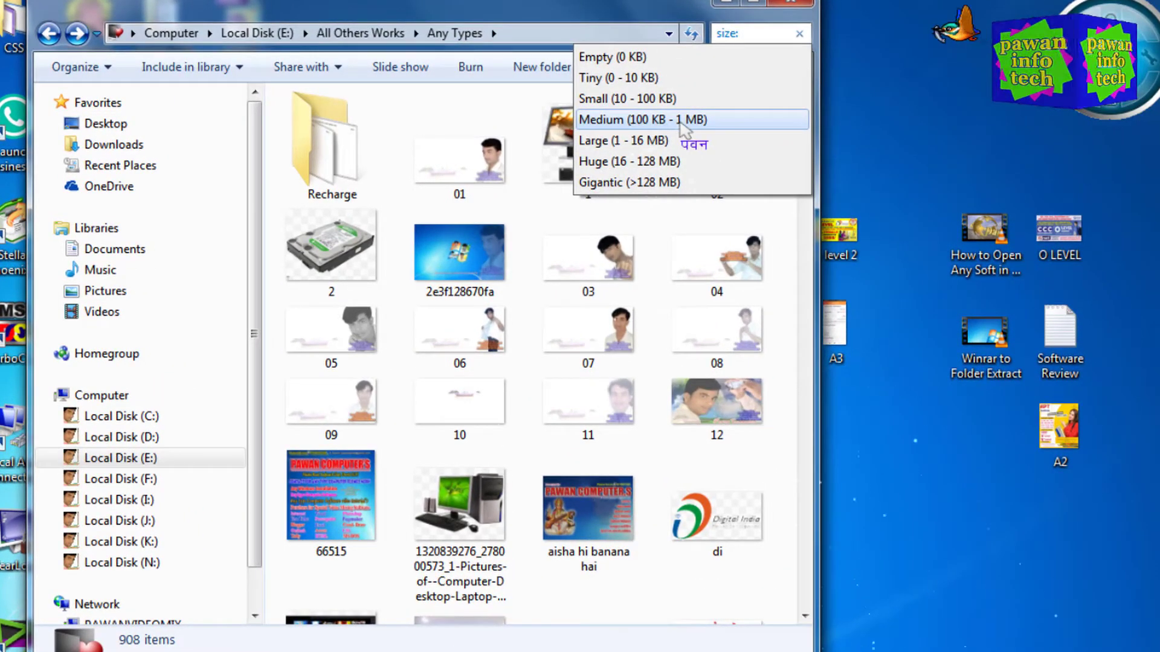
{"action": "left_click", "coordinate": [654, 121]}
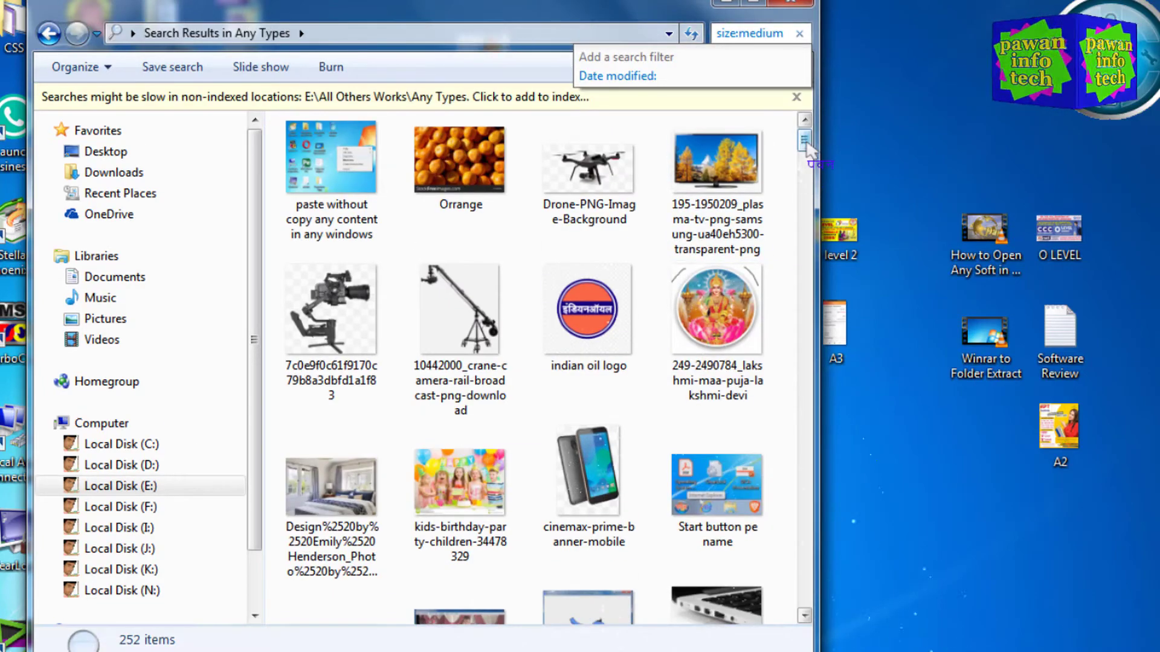
{"action": "left_click_drag", "start_coordinate": [807, 150], "coordinate": [803, 115]}
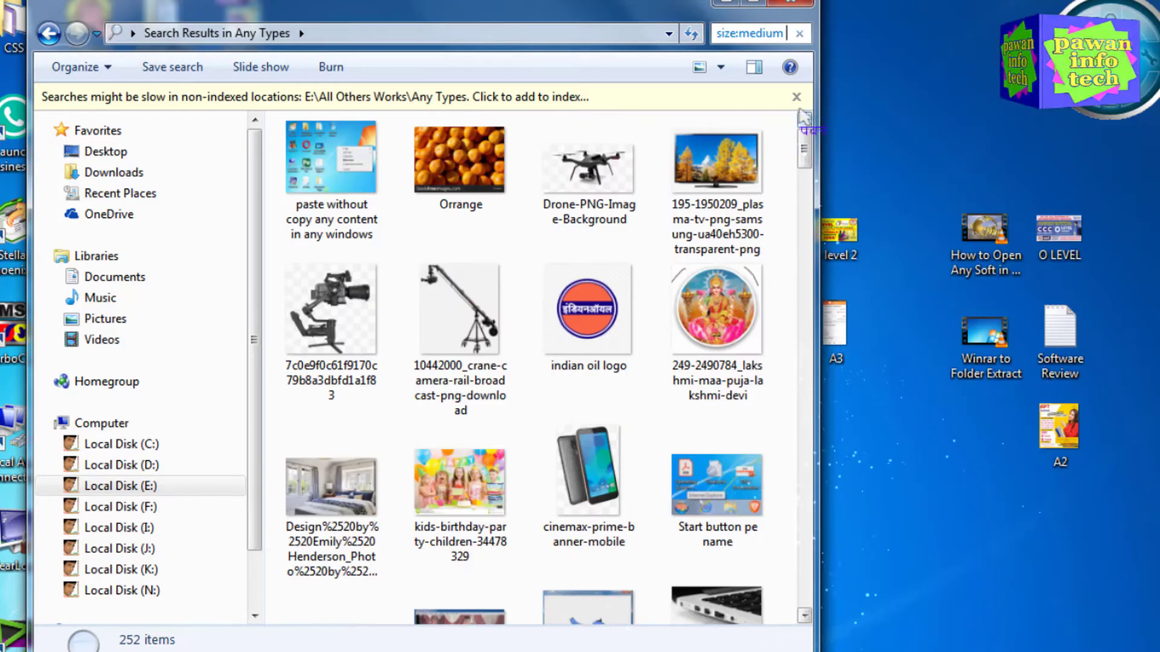
- Replace the search with a size filter for Huge (16 - 128 MB) files
{"action": "left_click", "coordinate": [800, 34]}
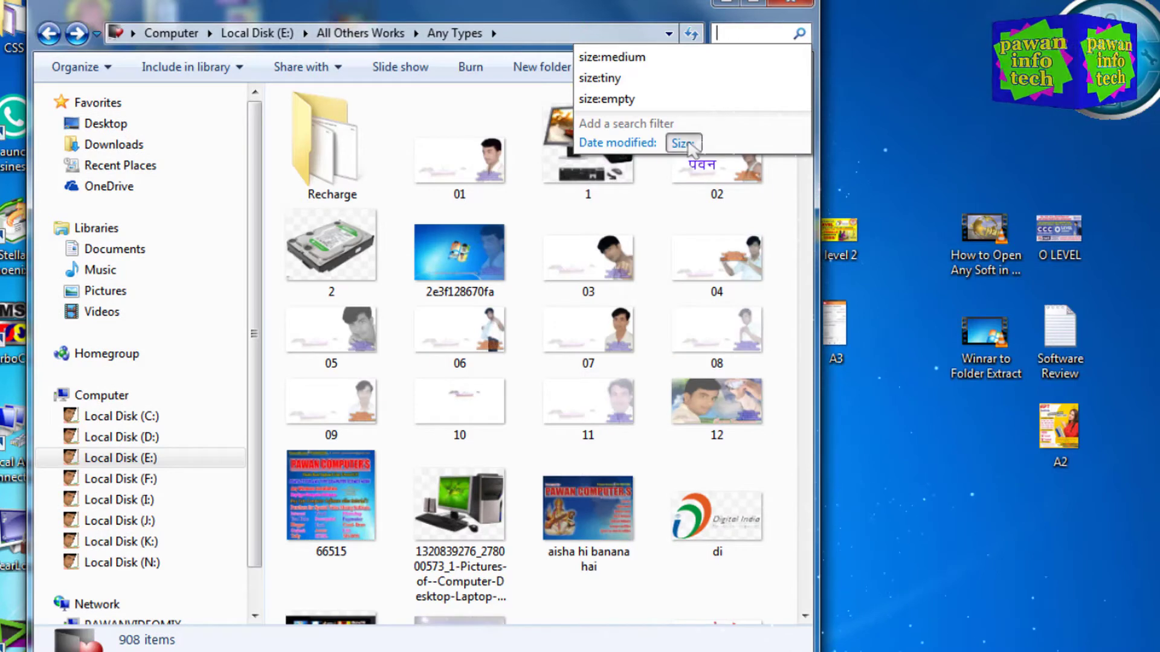
{"action": "left_click", "coordinate": [689, 144]}
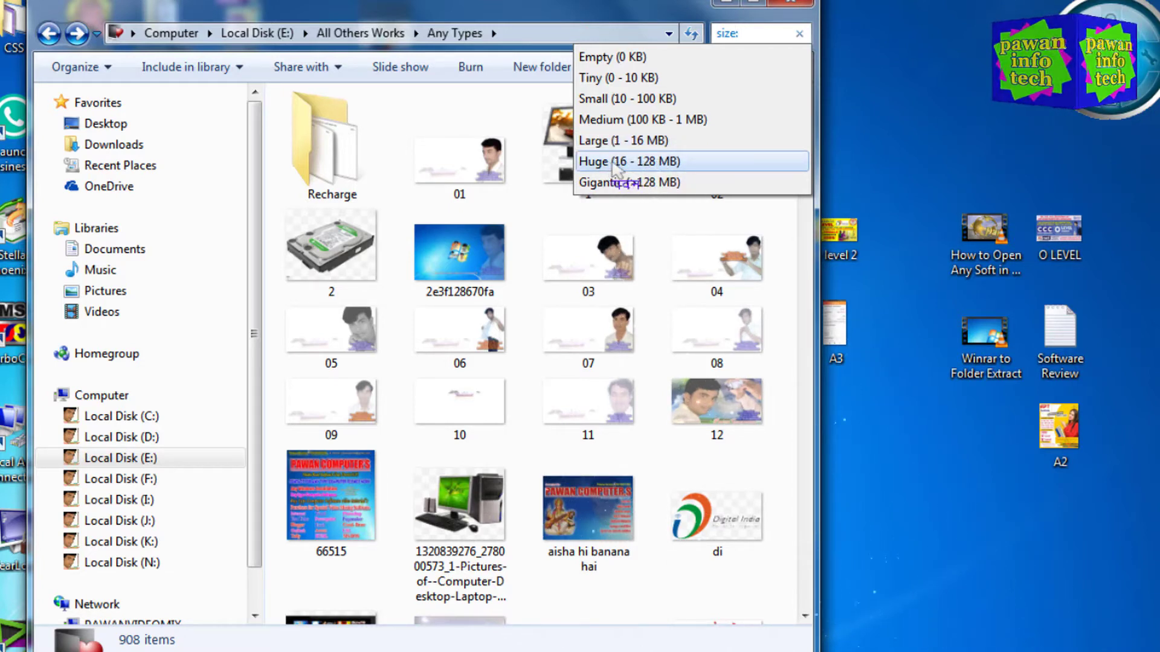
{"action": "left_click", "coordinate": [634, 162]}
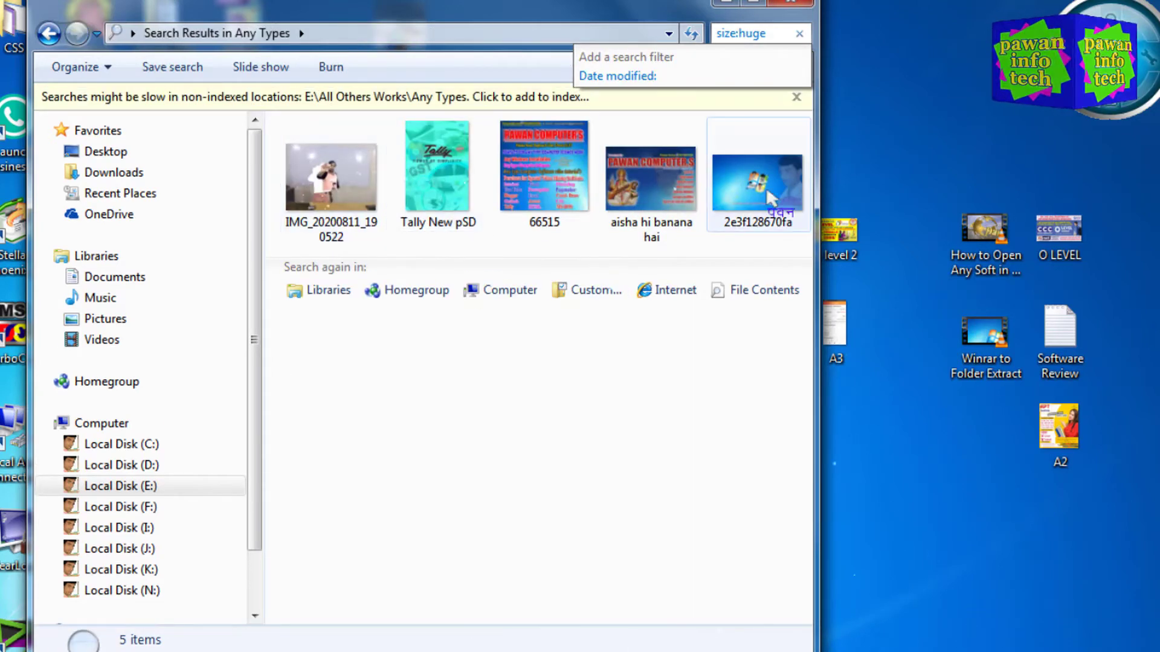
- Open the IMG_20200811_190522 image in Adobe Photoshop, shift Layer 1, and close the program without saving the changes
{"action": "double_click", "coordinate": [336, 181]}
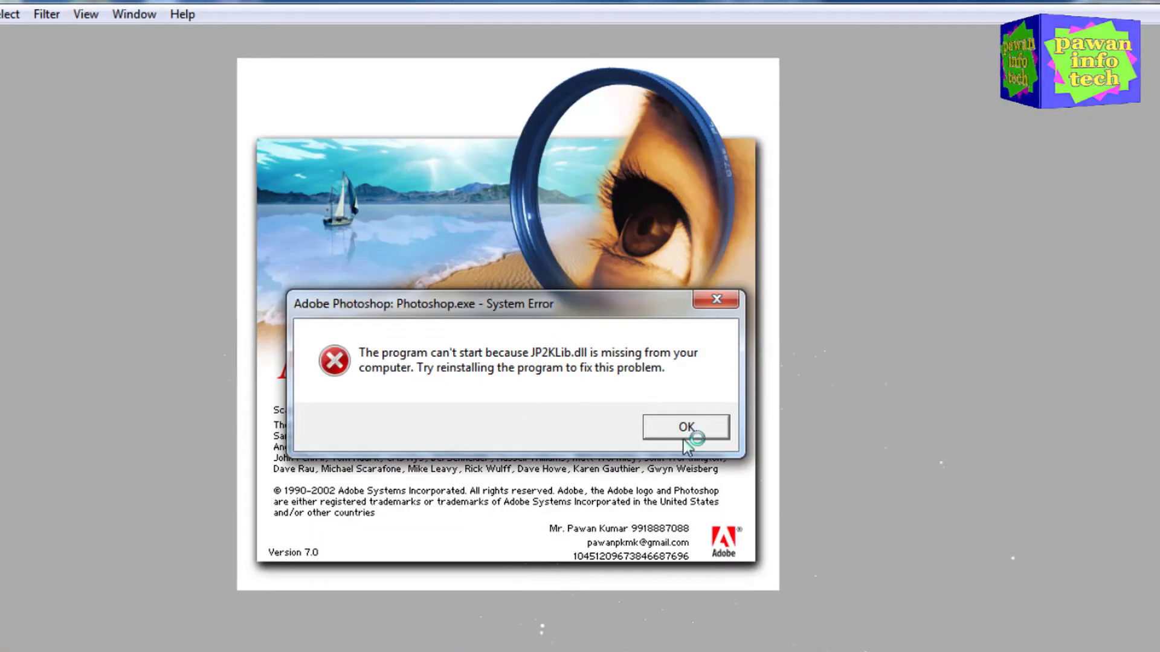
{"action": "left_click", "coordinate": [685, 431]}
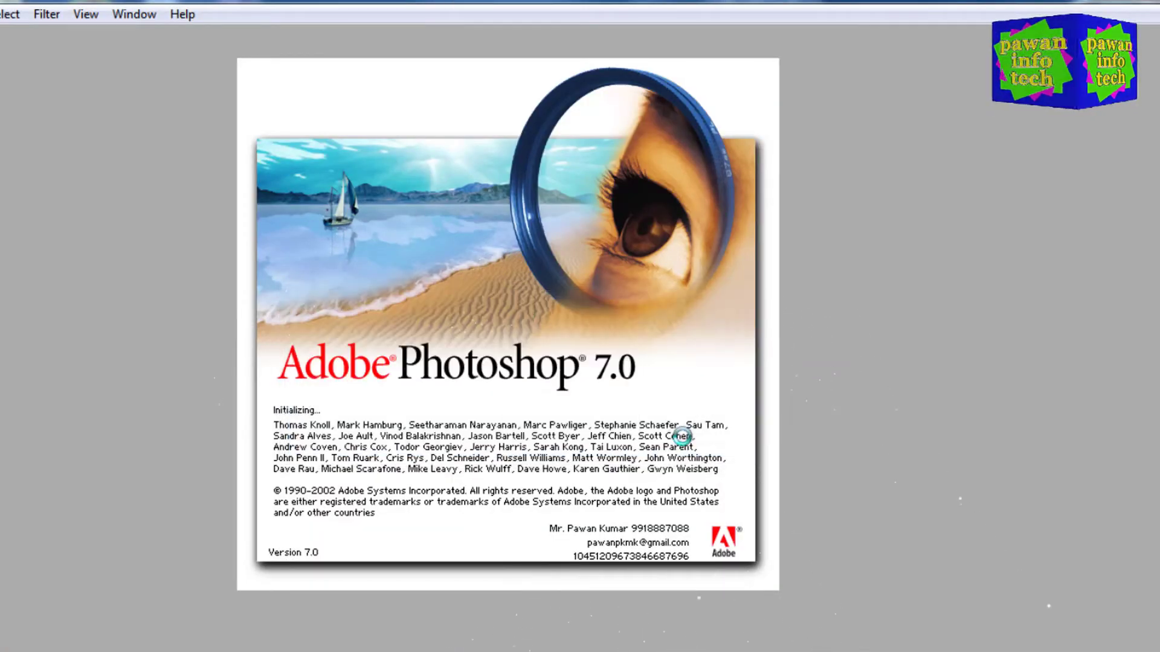
{"action": "left_click", "coordinate": [551, 299]}
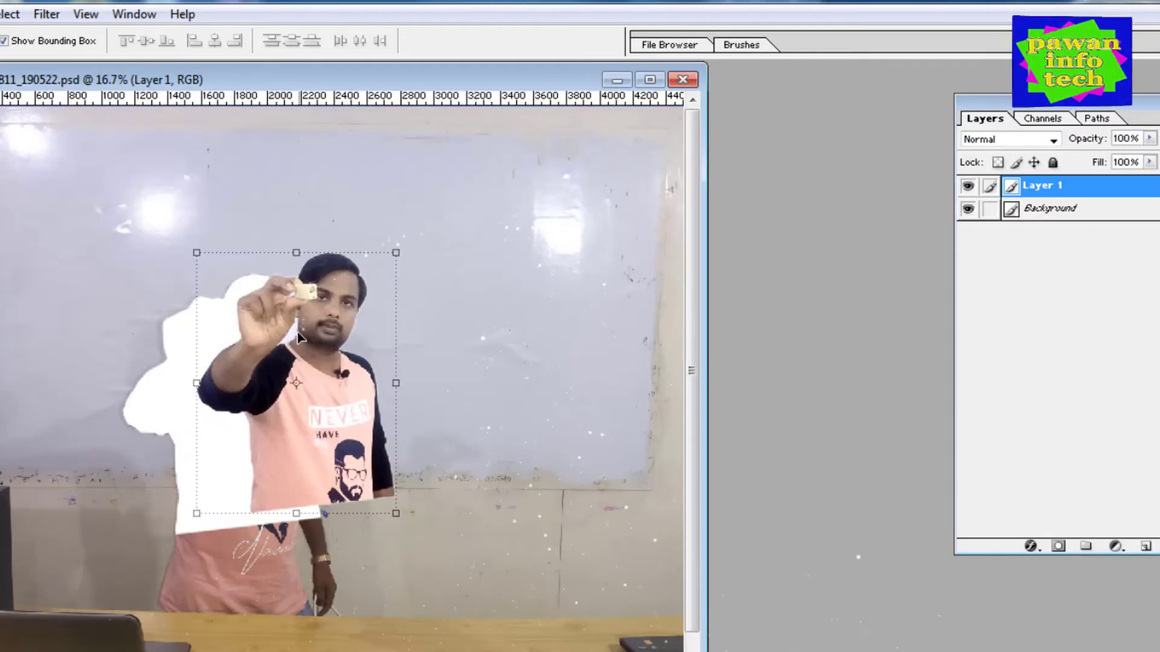
{"action": "left_click_drag", "start_coordinate": [297, 334], "coordinate": [261, 387]}
{"action": "key", "text": "alt+F4"}
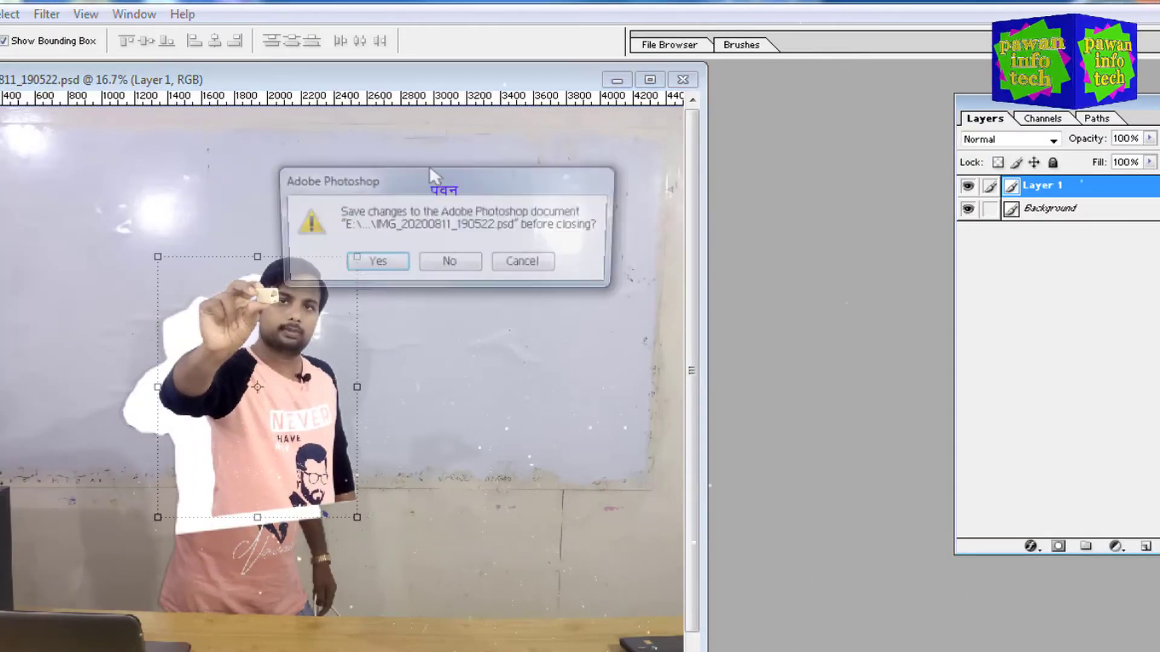
{"action": "left_click", "coordinate": [448, 261]}
- Check the file size of the IMG_20200811_190522 image in its properties, and close them
{"action": "right_click", "coordinate": [321, 181]}
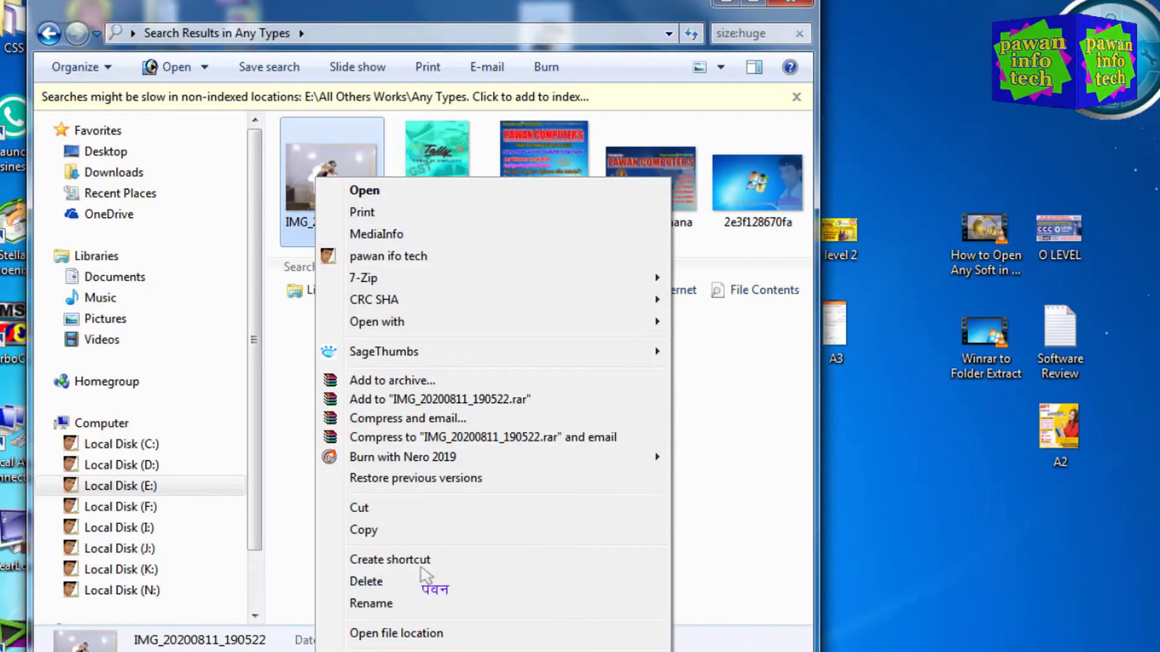
{"action": "left_click", "coordinate": [423, 631]}
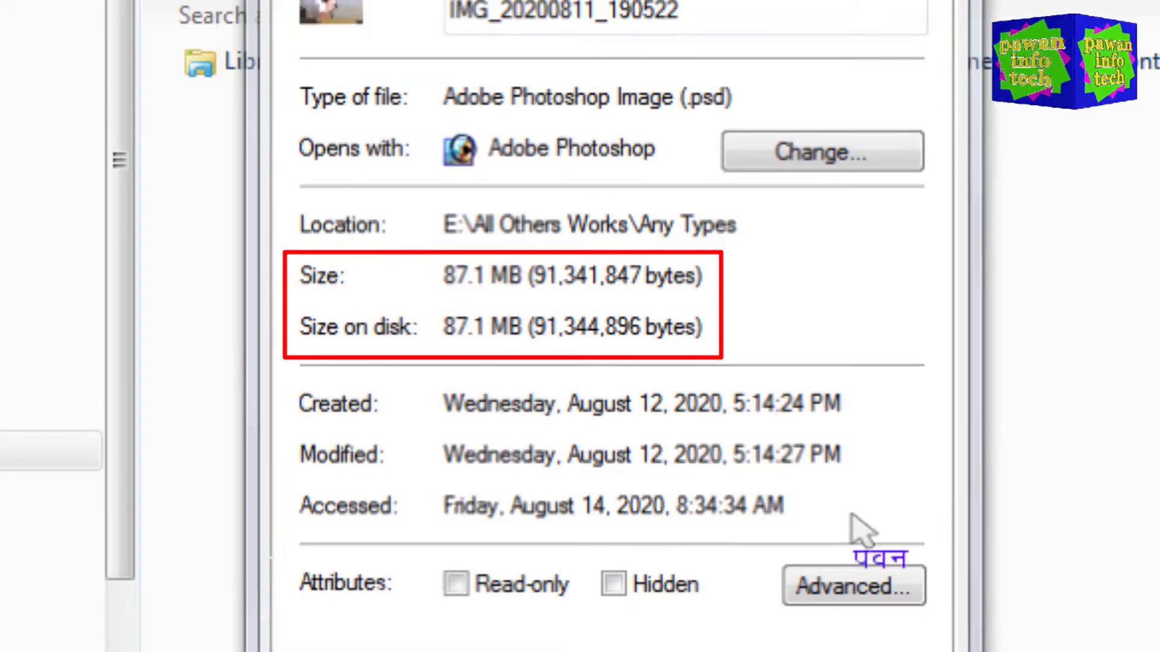
{"action": "key", "text": "Return"}
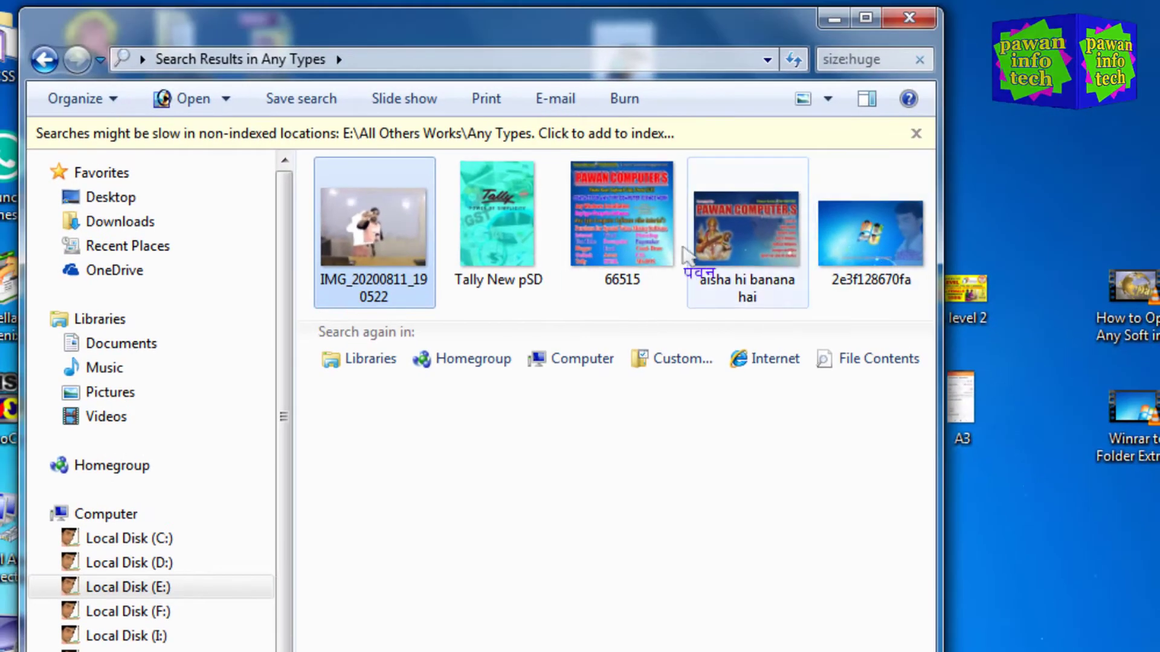
- Clear the huge-file search and view the available size filter ranges without choosing one
{"action": "left_click", "coordinate": [920, 59]}
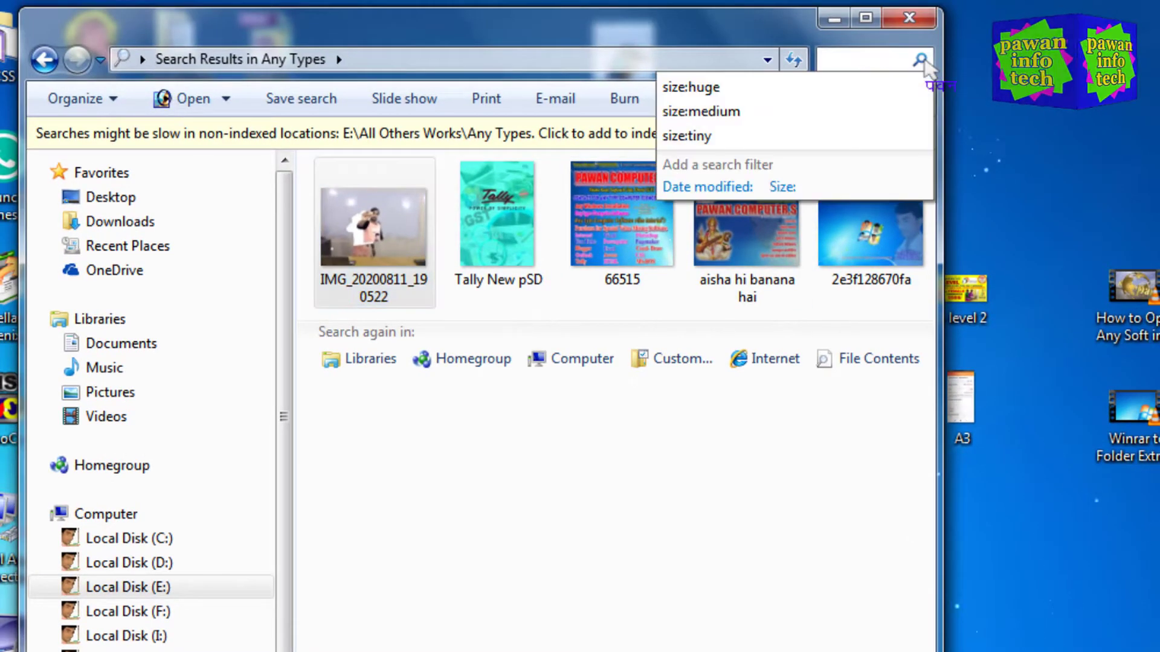
{"action": "left_click", "coordinate": [784, 184]}
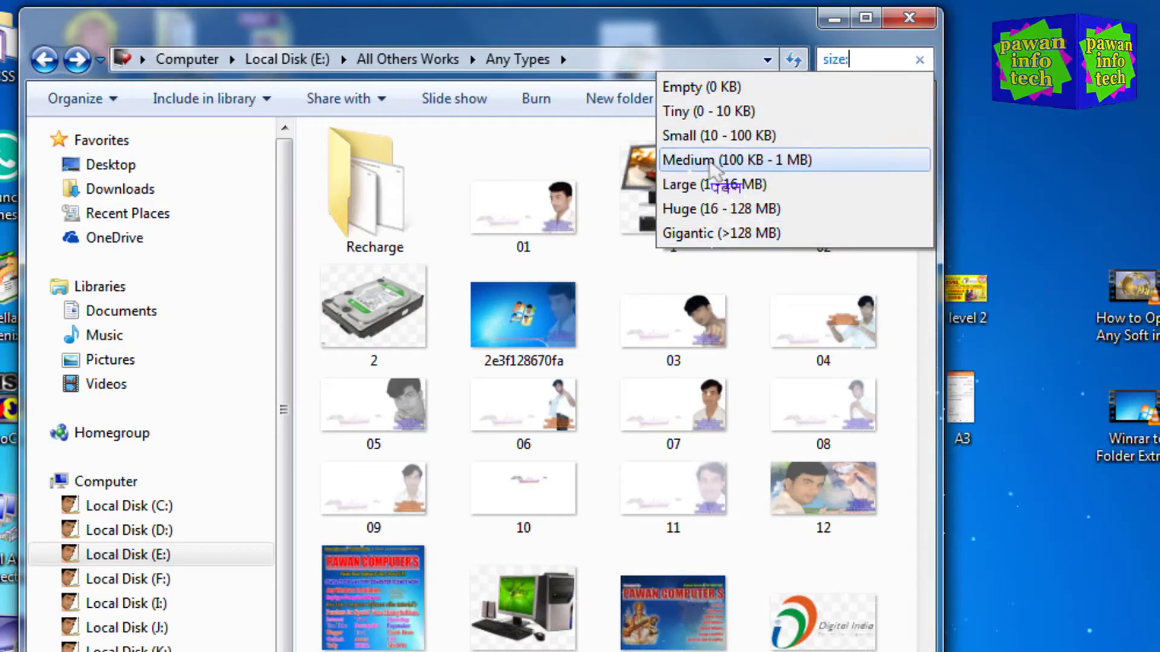
{"action": "left_click", "coordinate": [571, 148]}
{"action": "left_click", "coordinate": [860, 60]}
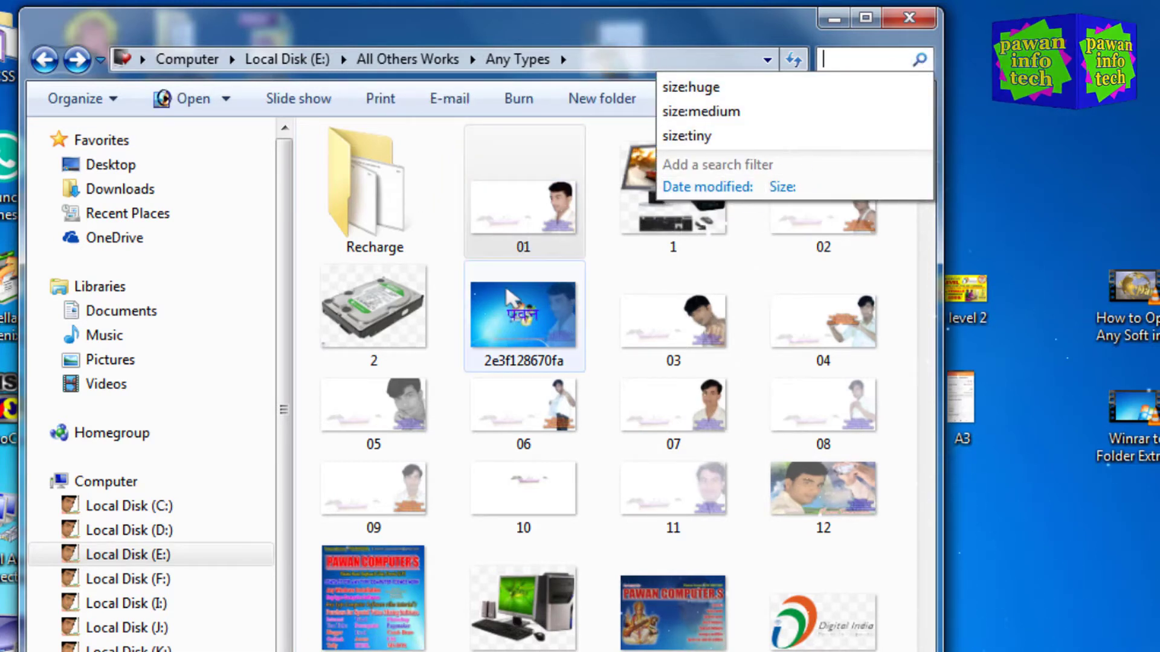
- Look through the full contents of the Any Types folder and return to its first files
{"action": "left_click", "coordinate": [523, 317]}
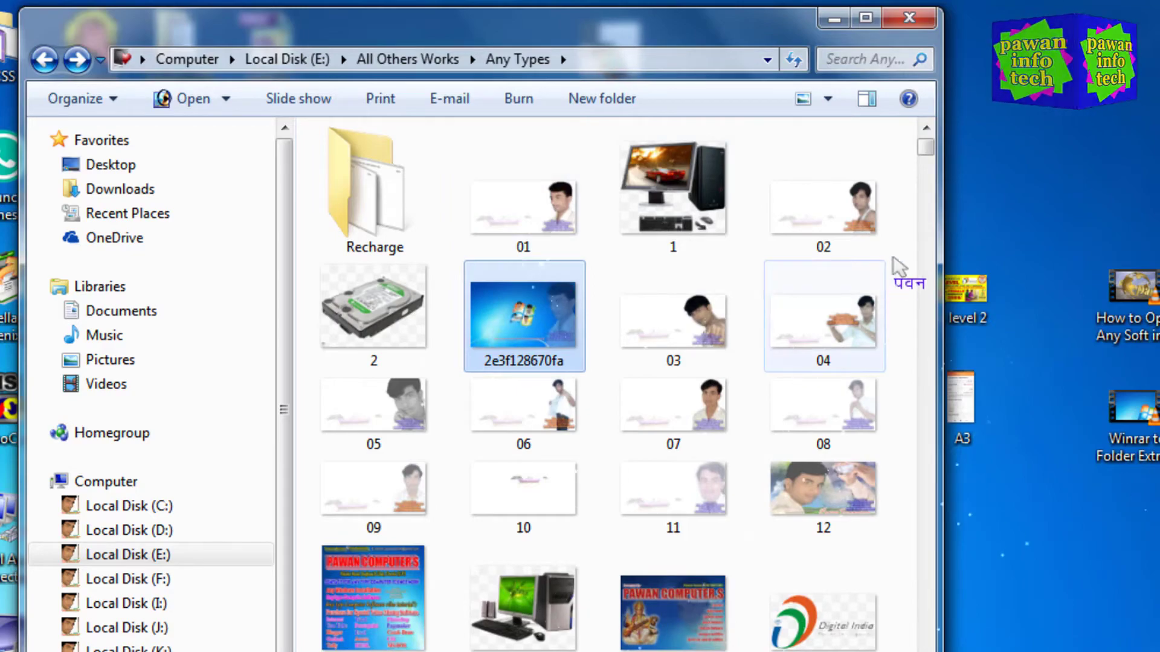
{"action": "left_click_drag", "start_coordinate": [926, 151], "coordinate": [931, 181]}
{"action": "scroll", "coordinate": [695, 145], "scroll_direction": "down", "scroll_amount": 10}
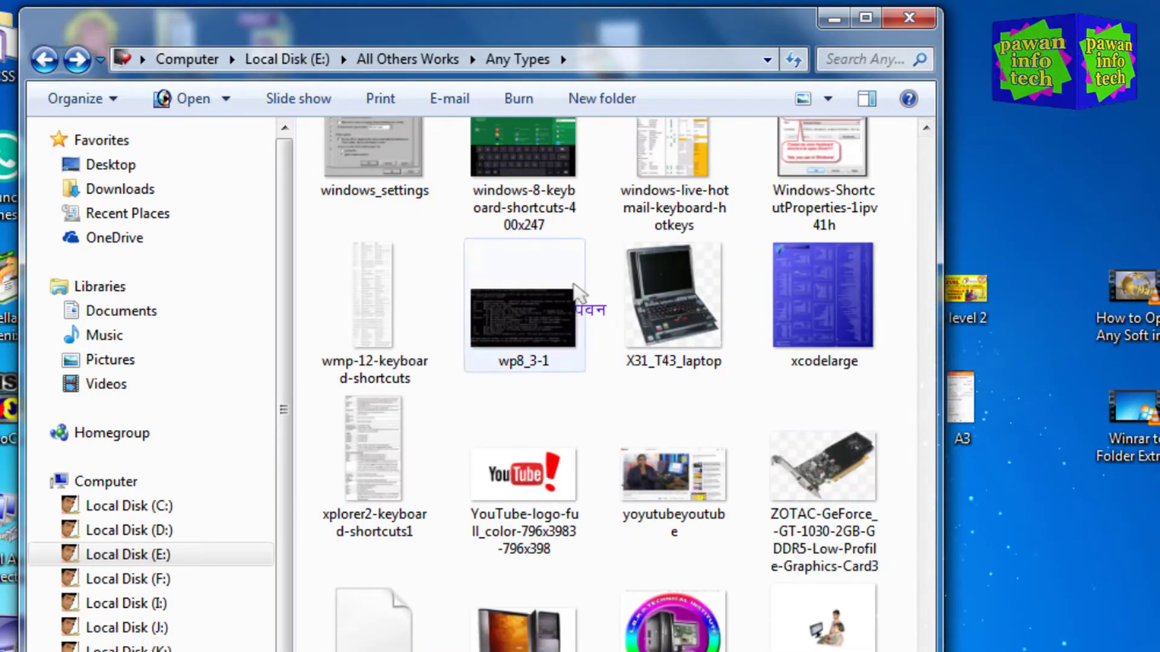
{"action": "scroll", "coordinate": [604, 381], "scroll_direction": "up", "scroll_amount": 15}
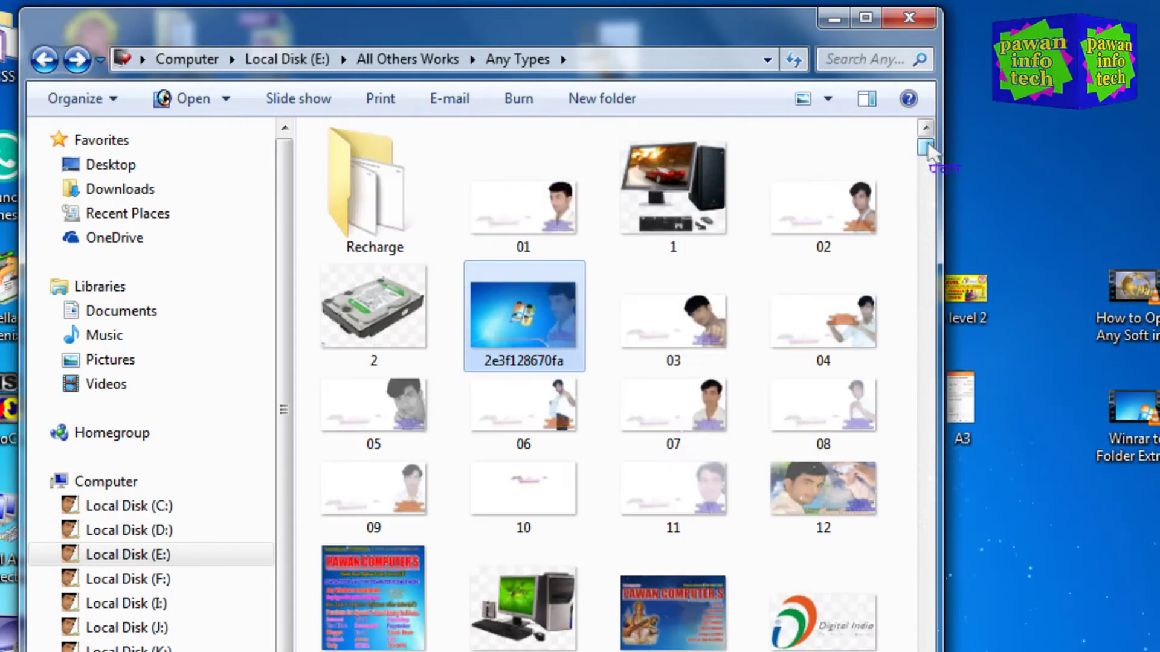
{"action": "left_click", "coordinate": [659, 190]}
{"action": "left_click_drag", "start_coordinate": [660, 229], "coordinate": [663, 305]}
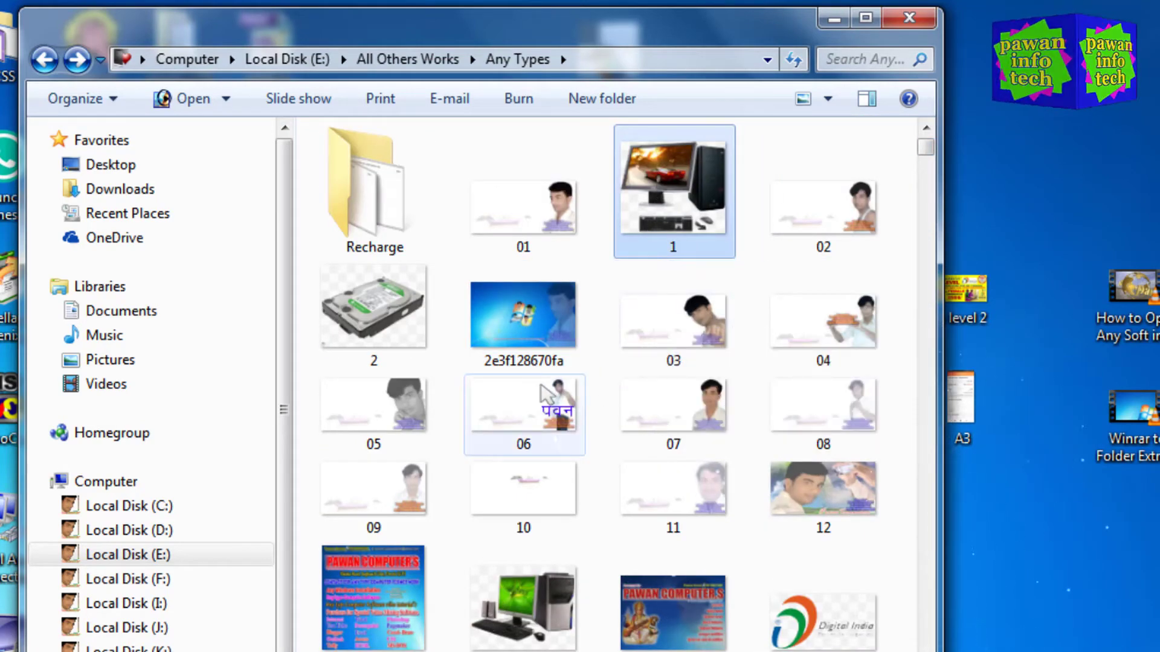
- Search the Any Types folder for psd files and look through the results
{"action": "mouse_move", "coordinate": [539, 394]}
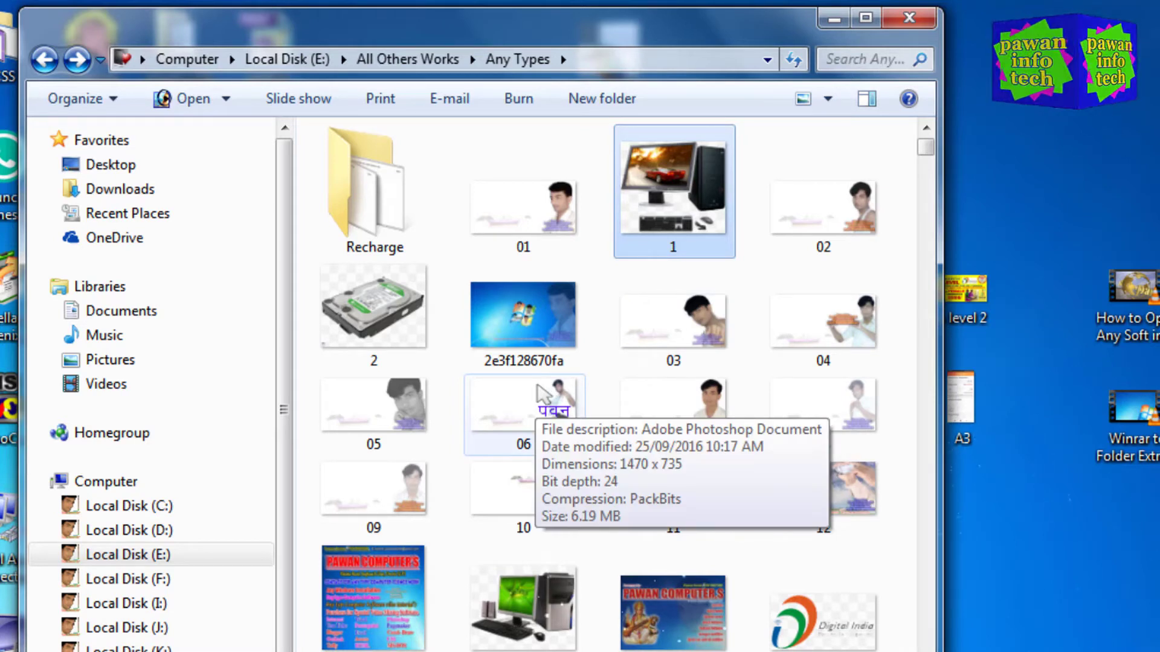
{"action": "left_click", "coordinate": [852, 59]}
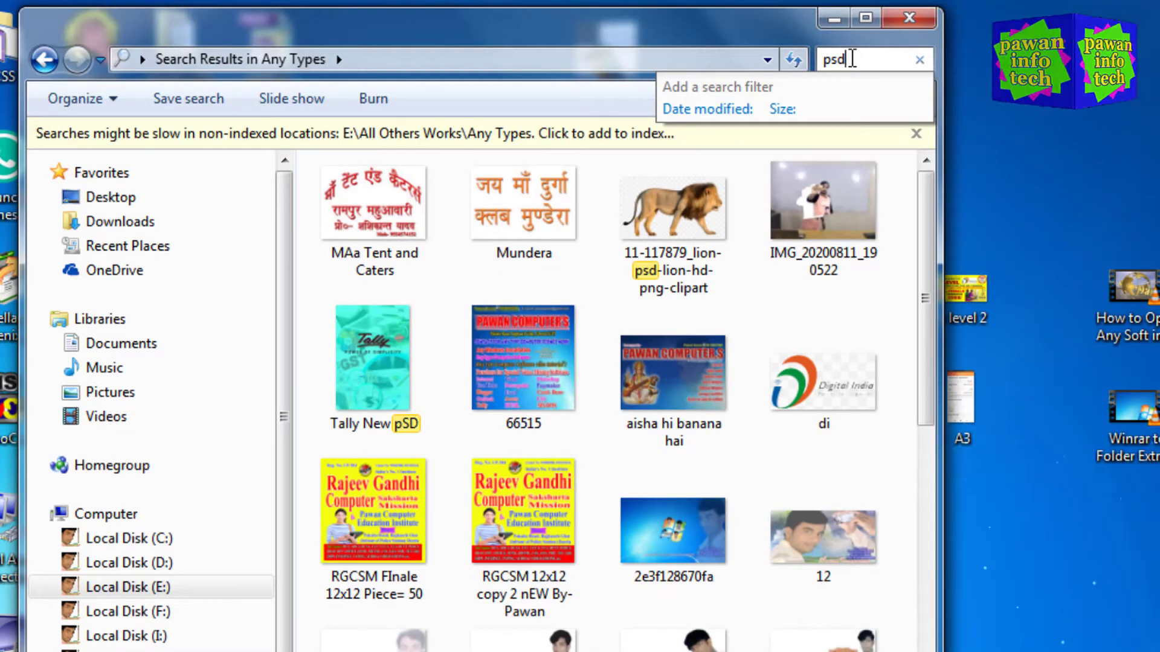
{"action": "left_click_drag", "start_coordinate": [927, 241], "coordinate": [934, 301]}
- Replace the psd search with png and look through the matching files
{"action": "left_click", "coordinate": [841, 60]}
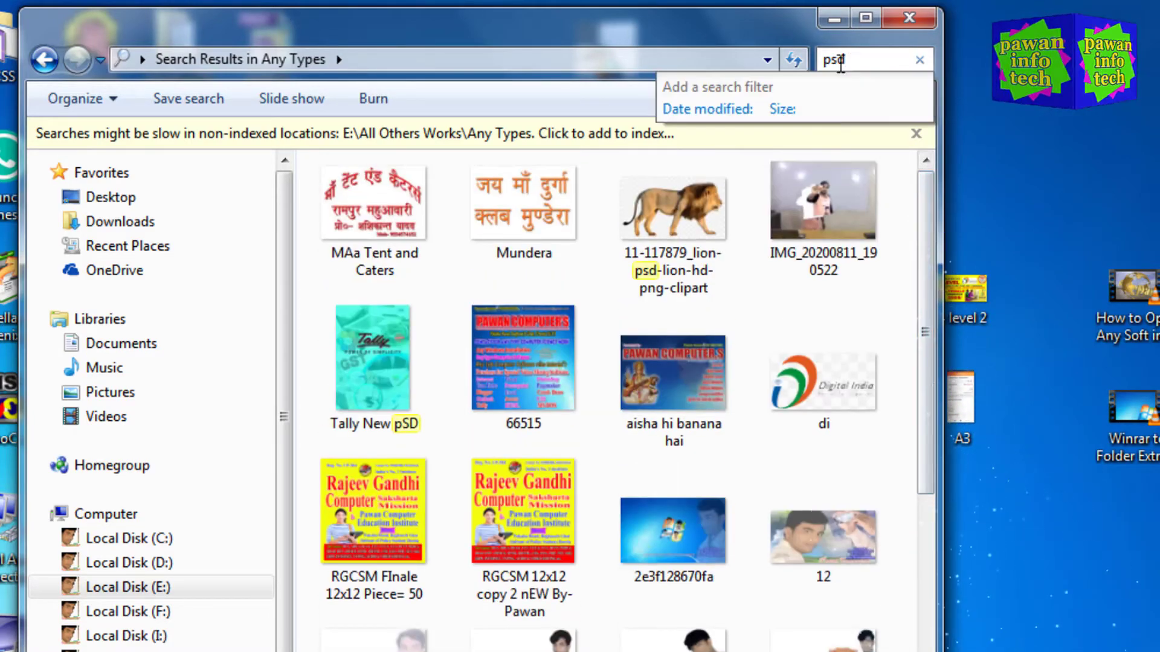
{"action": "key", "text": "BackSpace"}
{"action": "key", "text": "BackSpace"}
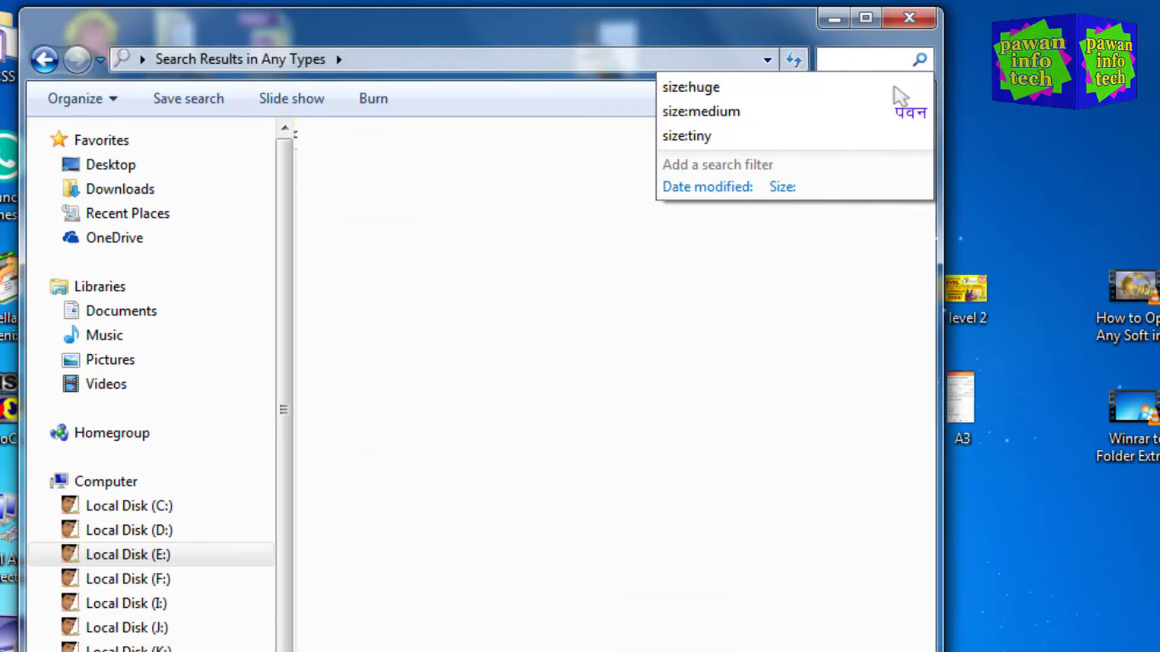
{"action": "type", "text": "png"}
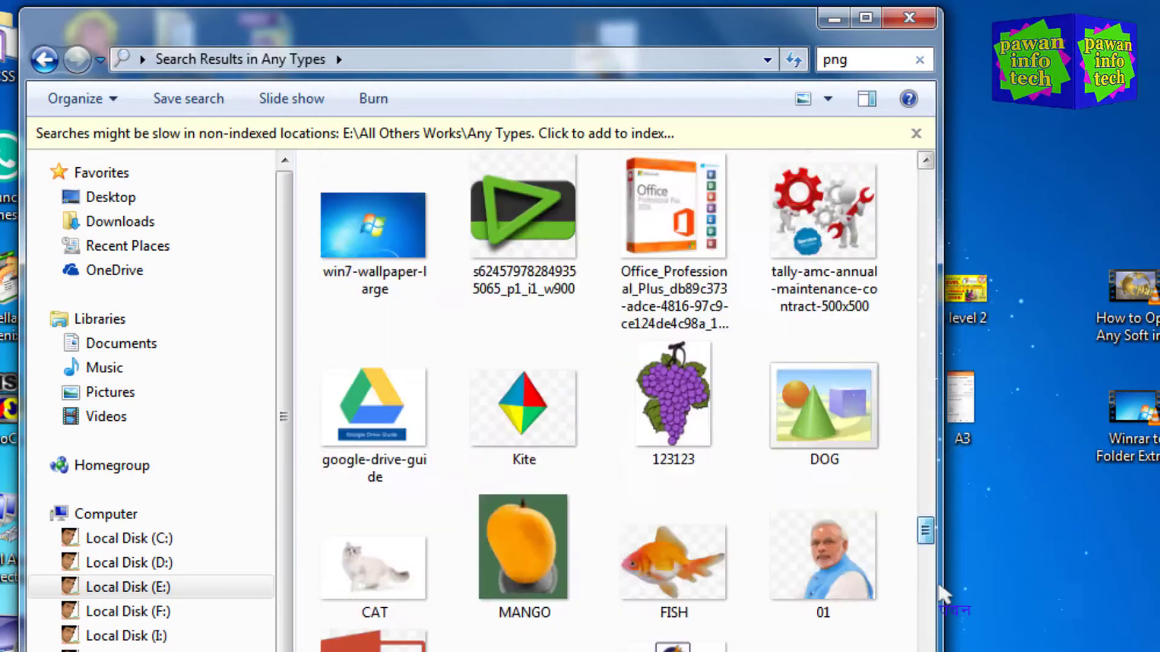
- Replace the png search with jpeg, and change it to jpg
{"action": "left_click", "coordinate": [852, 58]}
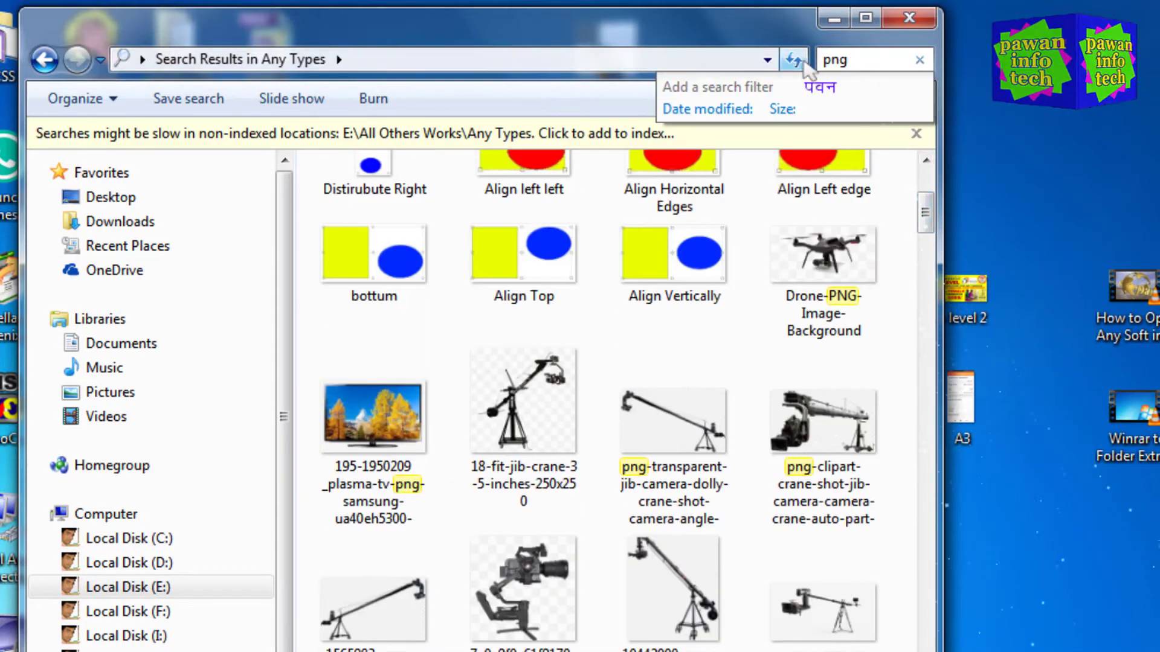
{"action": "key", "text": "BackSpace"}
{"action": "key", "text": "BackSpace"}
{"action": "key", "text": "BackSpace"}
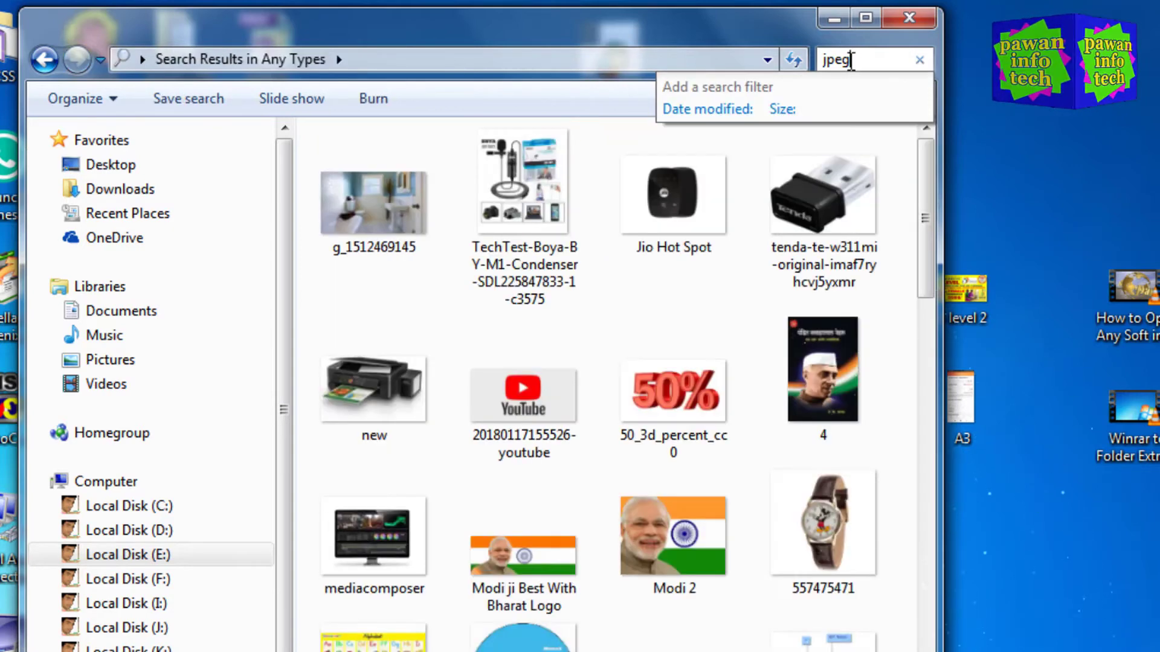
{"action": "key", "text": "BackSpace"}
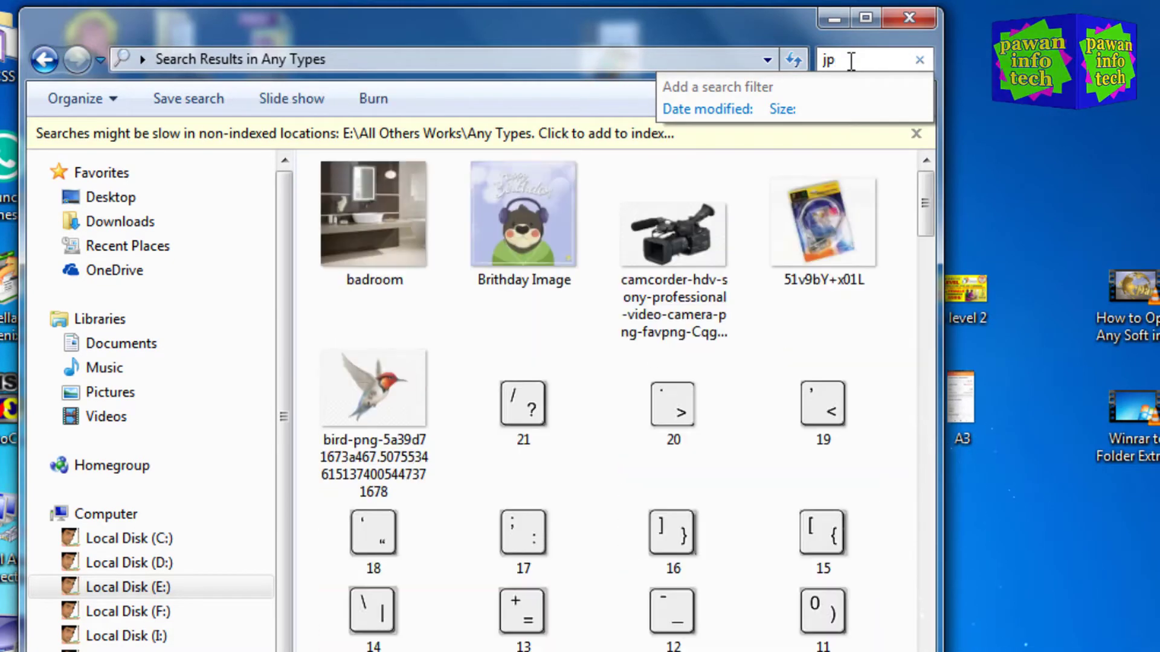
{"action": "type", "text": "g"}
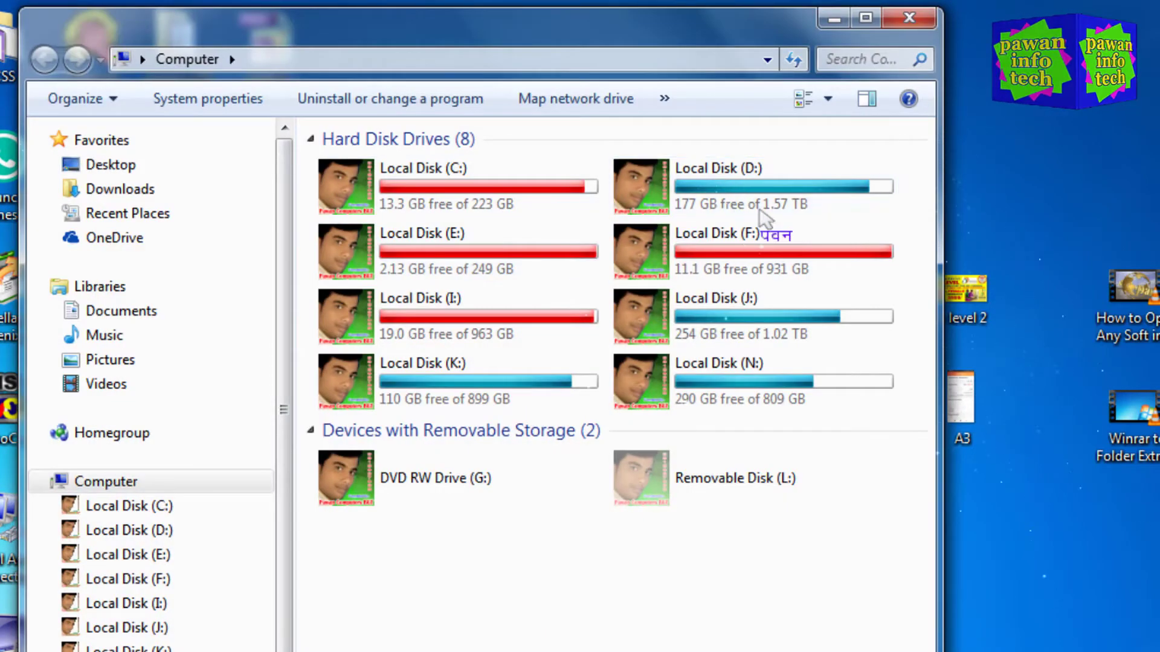
- Open Local Disk (D:) and search the whole drive for pdf files
{"action": "double_click", "coordinate": [752, 181]}
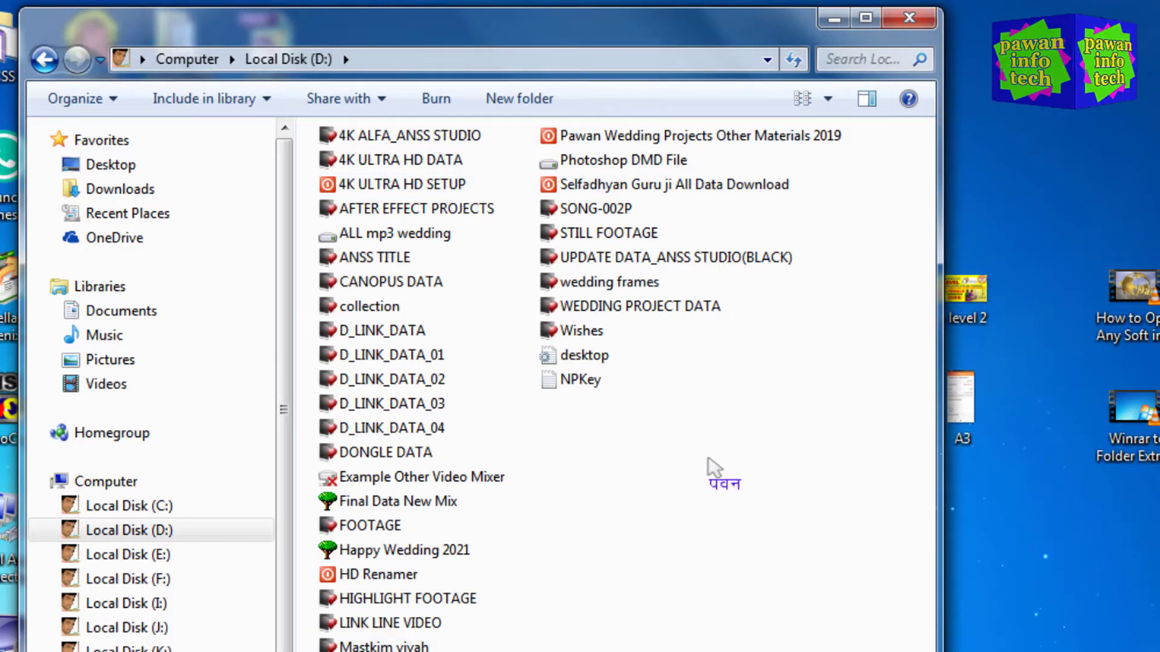
{"action": "left_click", "coordinate": [848, 54]}
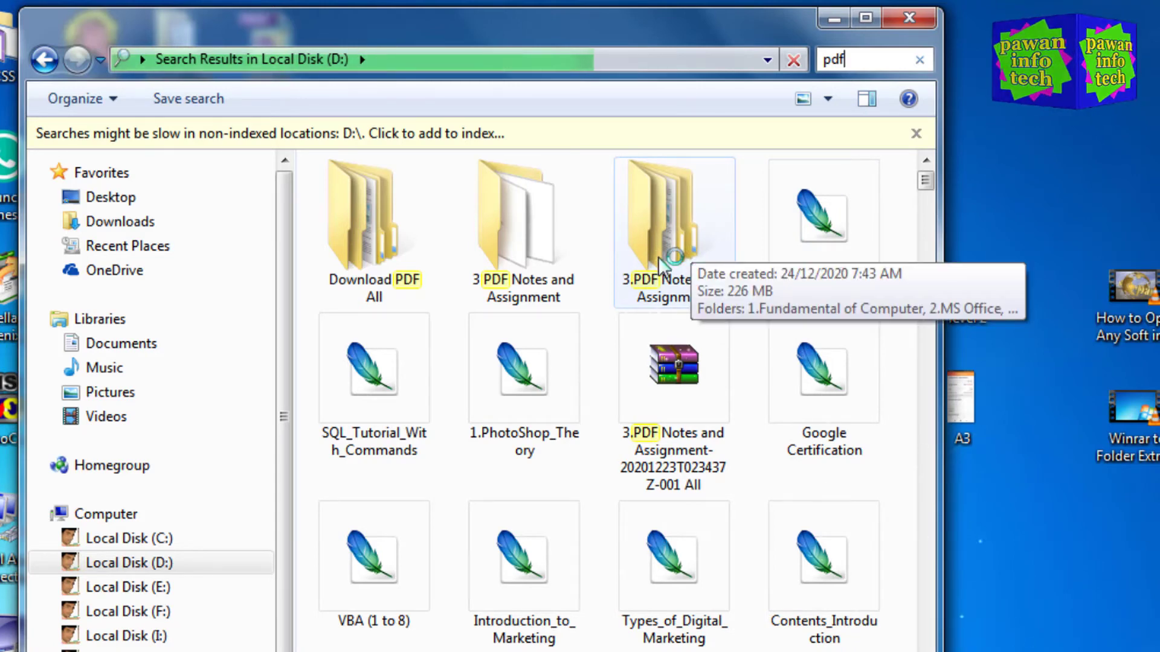
- Replace the pdf search on Local Disk (D:) with the type:pdf filter and look through the matching files
{"action": "left_click", "coordinate": [919, 59]}
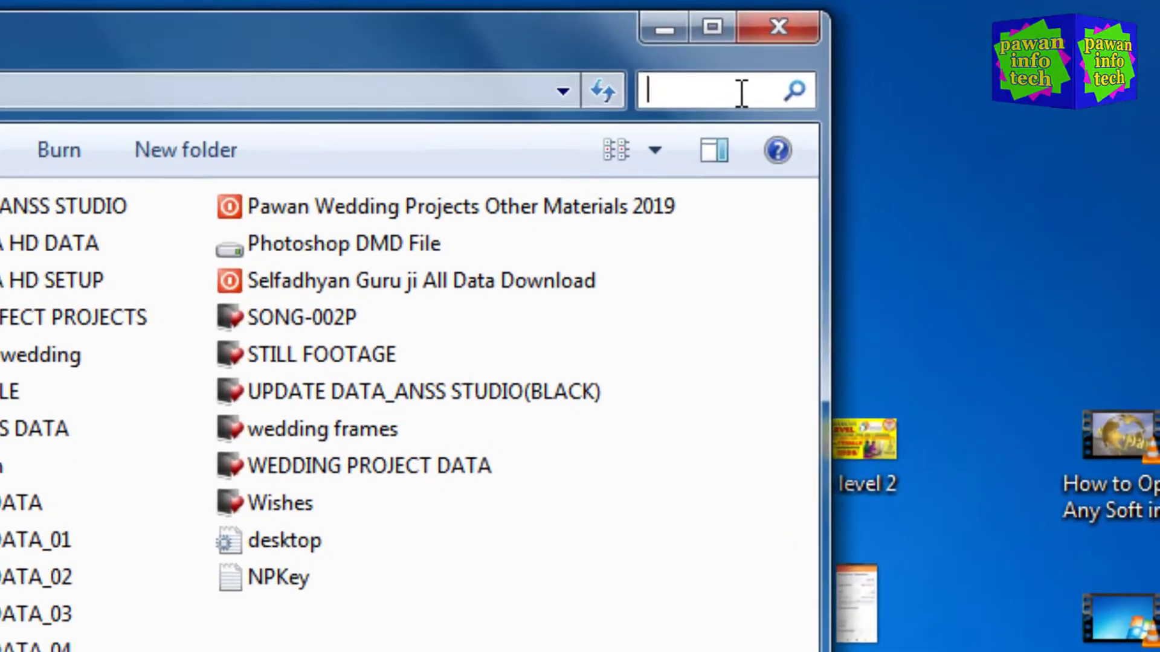
{"action": "type", "text": "type"}
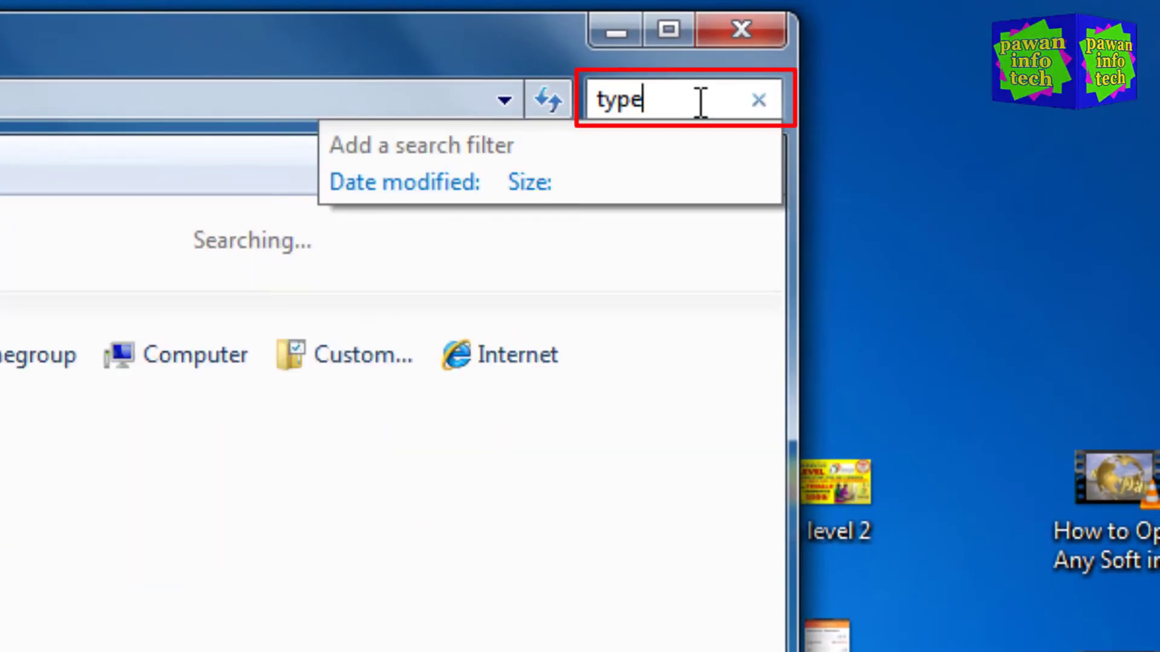
{"action": "type", "text": ":"}
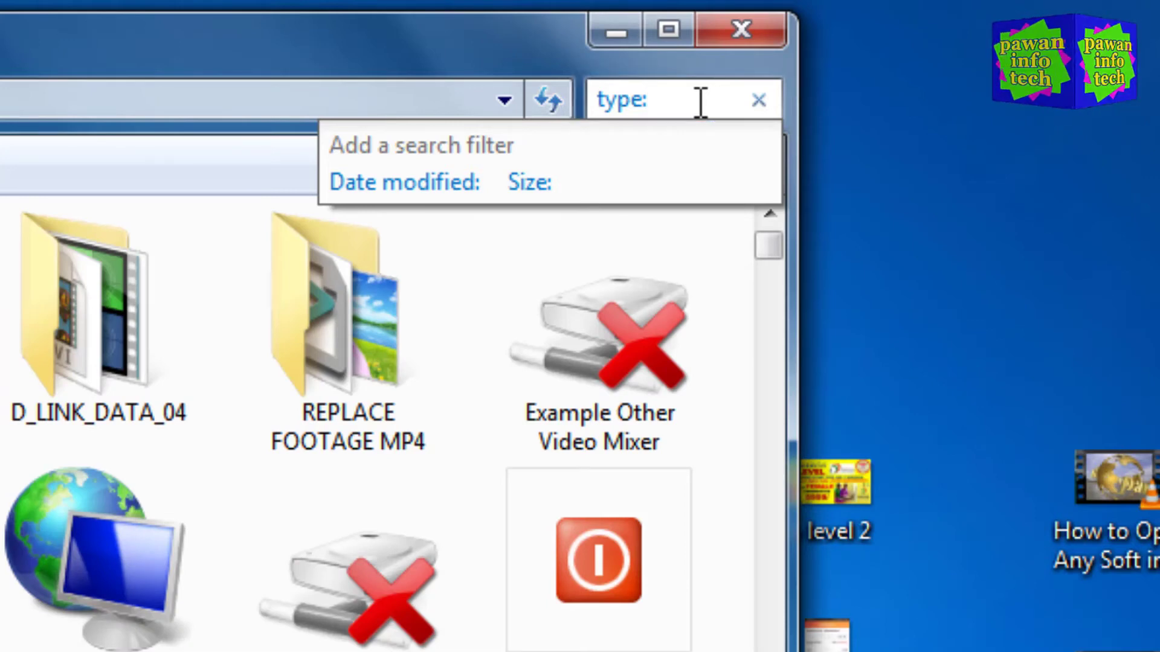
{"action": "type", "text": "pdf"}
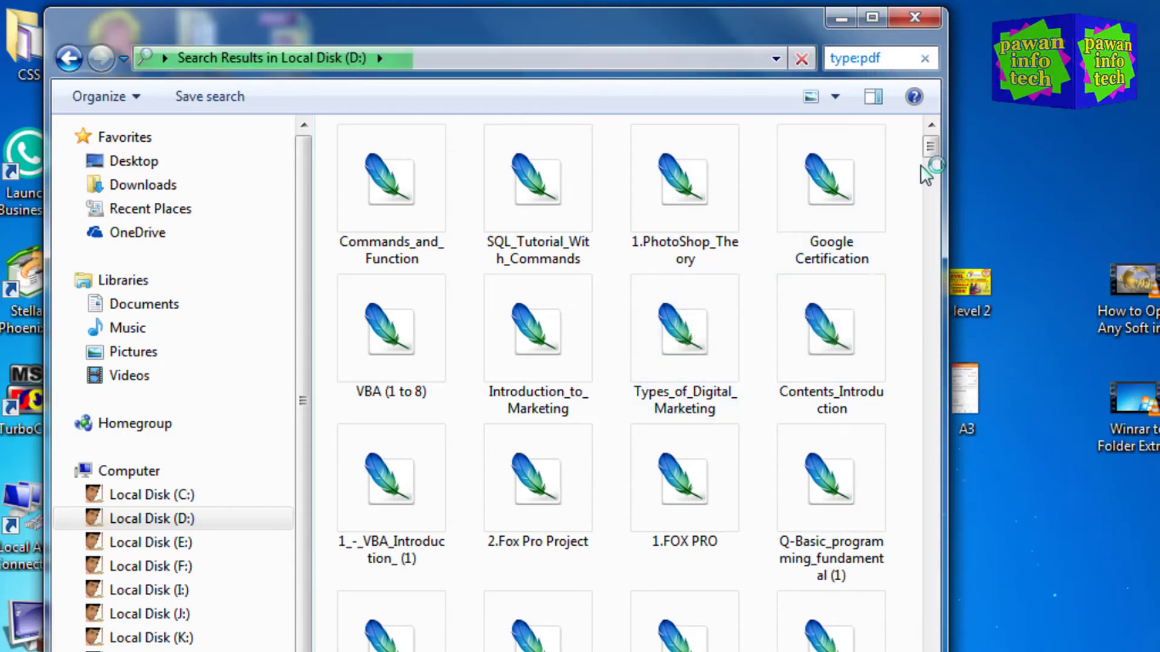
{"action": "left_click_drag", "start_coordinate": [934, 147], "coordinate": [936, 650]}
{"action": "left_click_drag", "start_coordinate": [931, 300], "coordinate": [932, 107]}
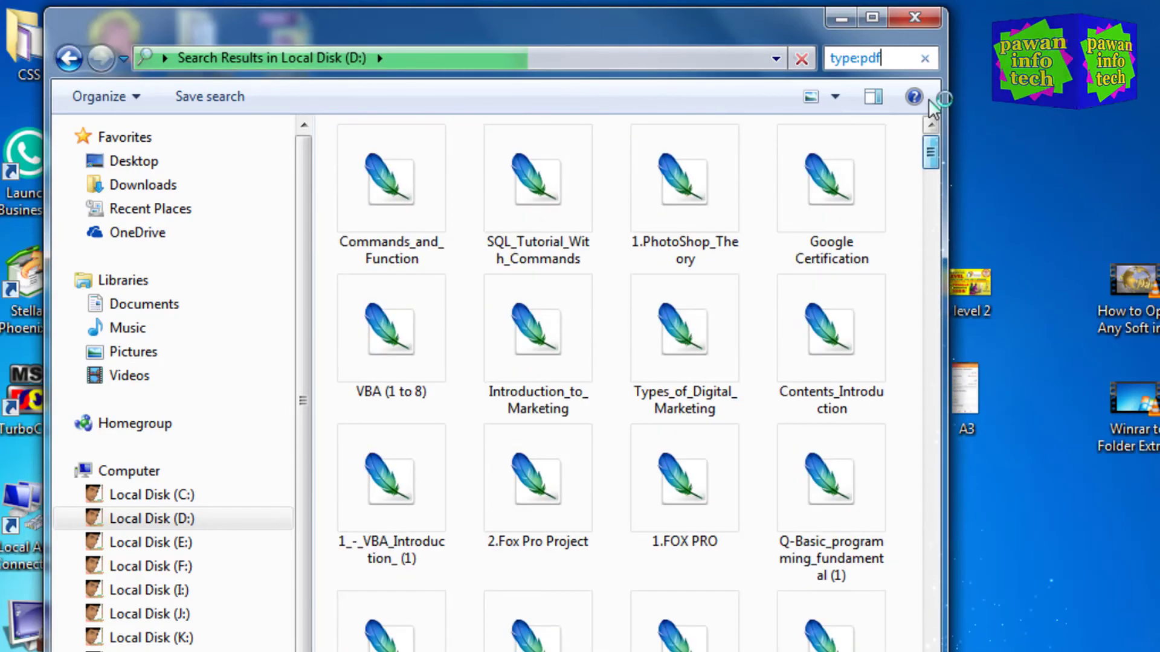
- Change the drive's search filter to type:png and look through the matching images
{"action": "left_click", "coordinate": [893, 59]}
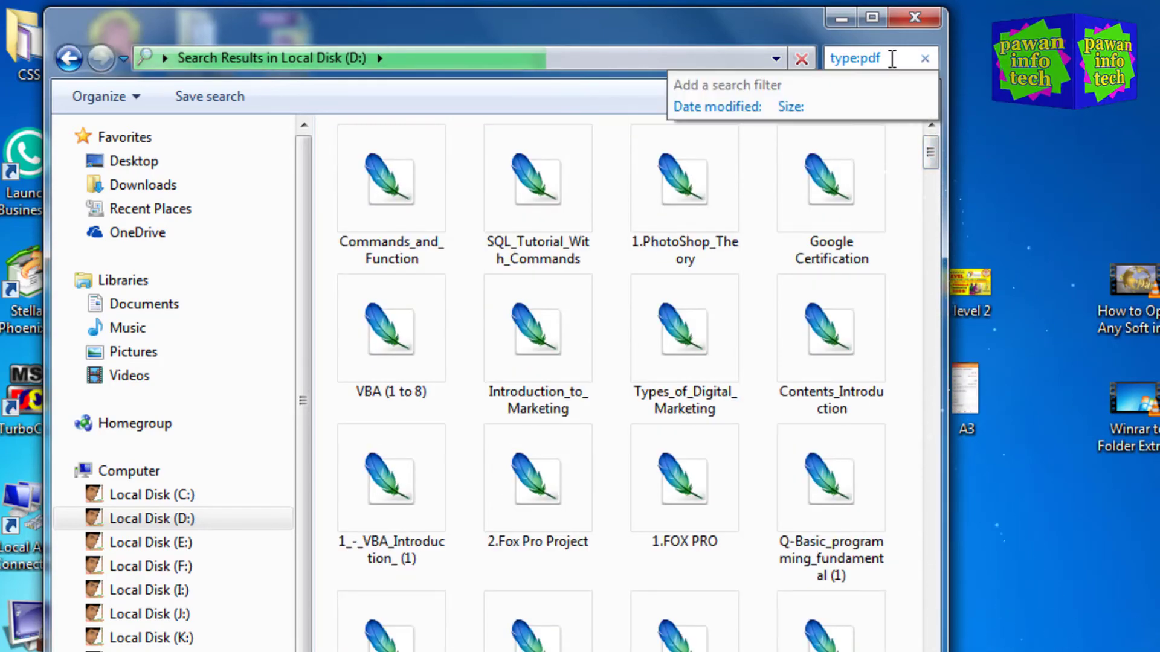
{"action": "key", "text": "BackSpace"}
{"action": "key", "text": "BackSpace"}
{"action": "key", "text": "BackSpace"}
{"action": "type", "text": "png"}
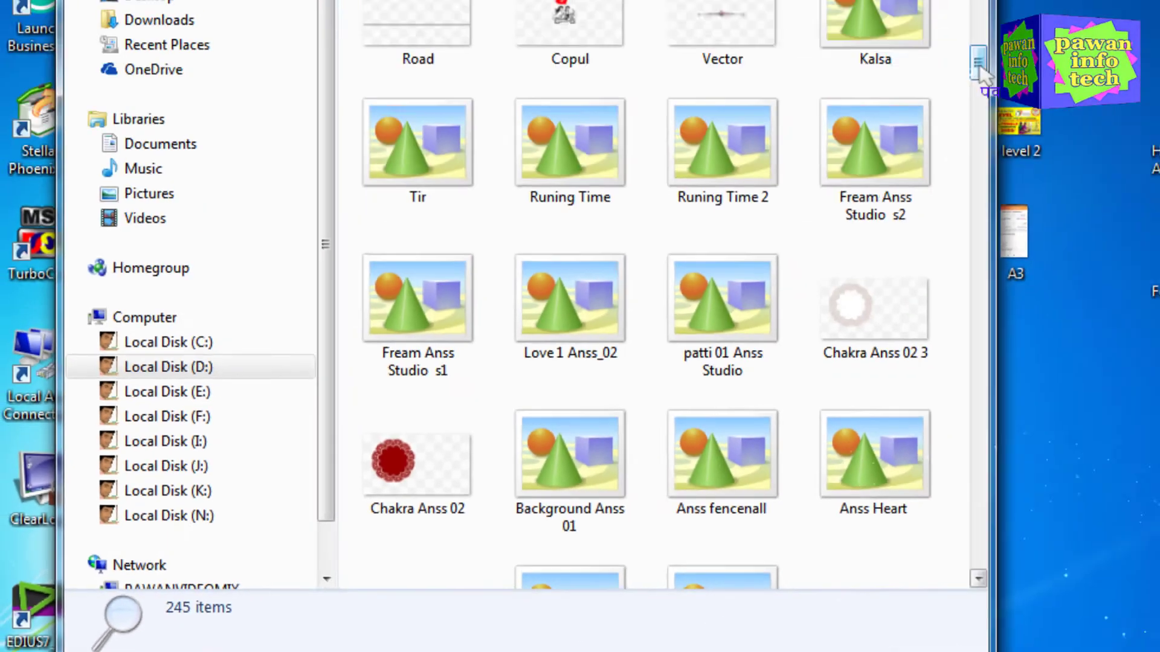
{"action": "scroll", "coordinate": [824, 159], "scroll_direction": "down", "scroll_amount": 10}
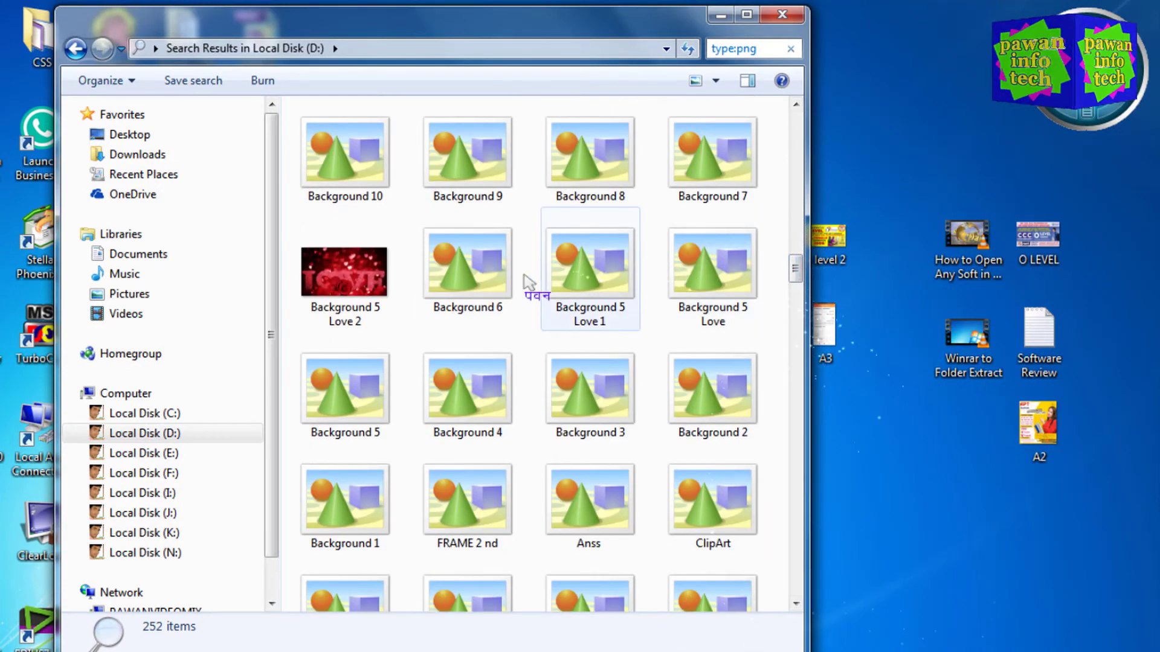
{"action": "left_click_drag", "start_coordinate": [796, 256], "coordinate": [795, 130]}
- Change the file type filter to type:mp4 and look through the matching videos
{"action": "left_click", "coordinate": [764, 48]}
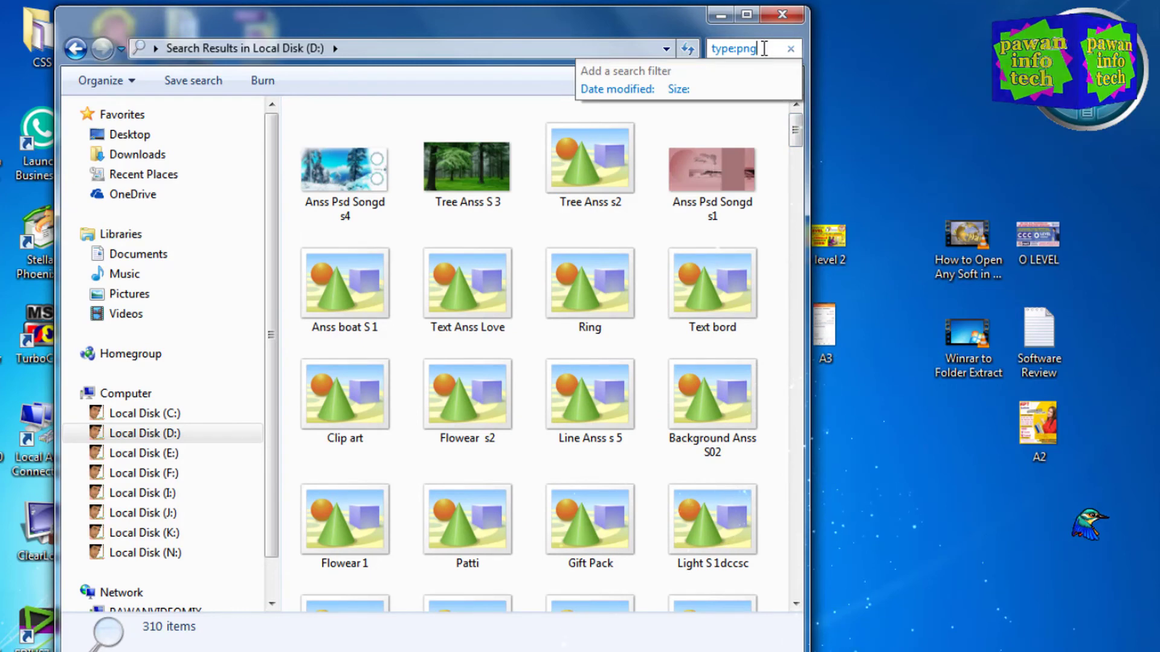
{"action": "key", "text": "BackSpace"}
{"action": "key", "text": "BackSpace"}
{"action": "key", "text": "BackSpace"}
{"action": "type", "text": "mp4"}
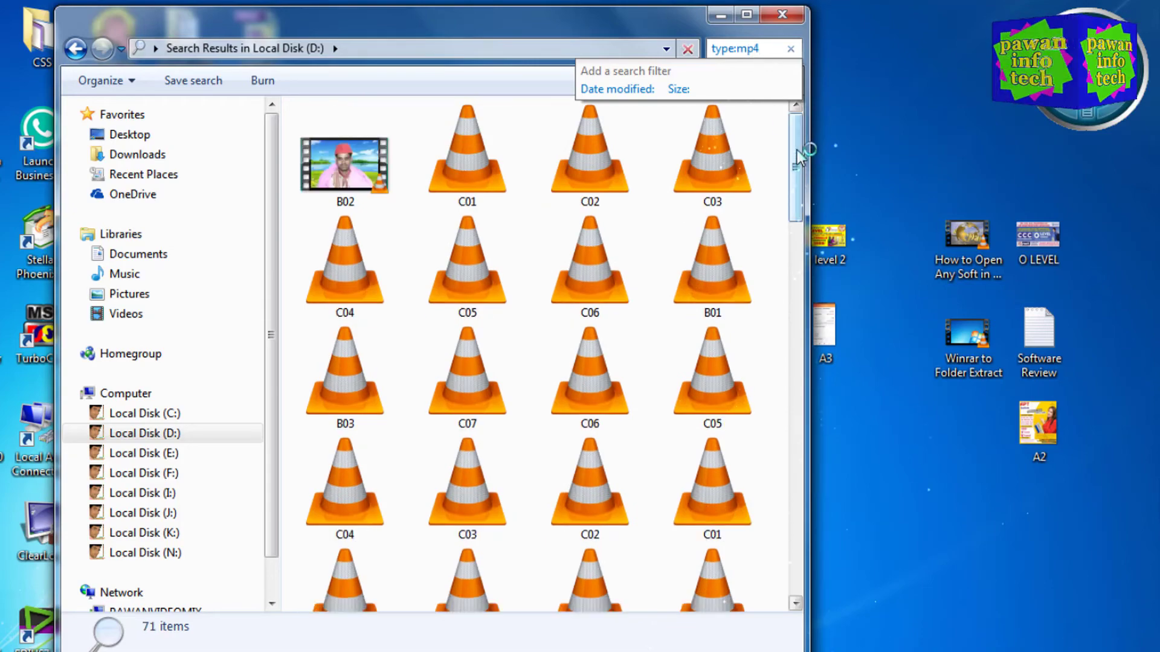
{"action": "left_click_drag", "start_coordinate": [800, 156], "coordinate": [795, 124]}
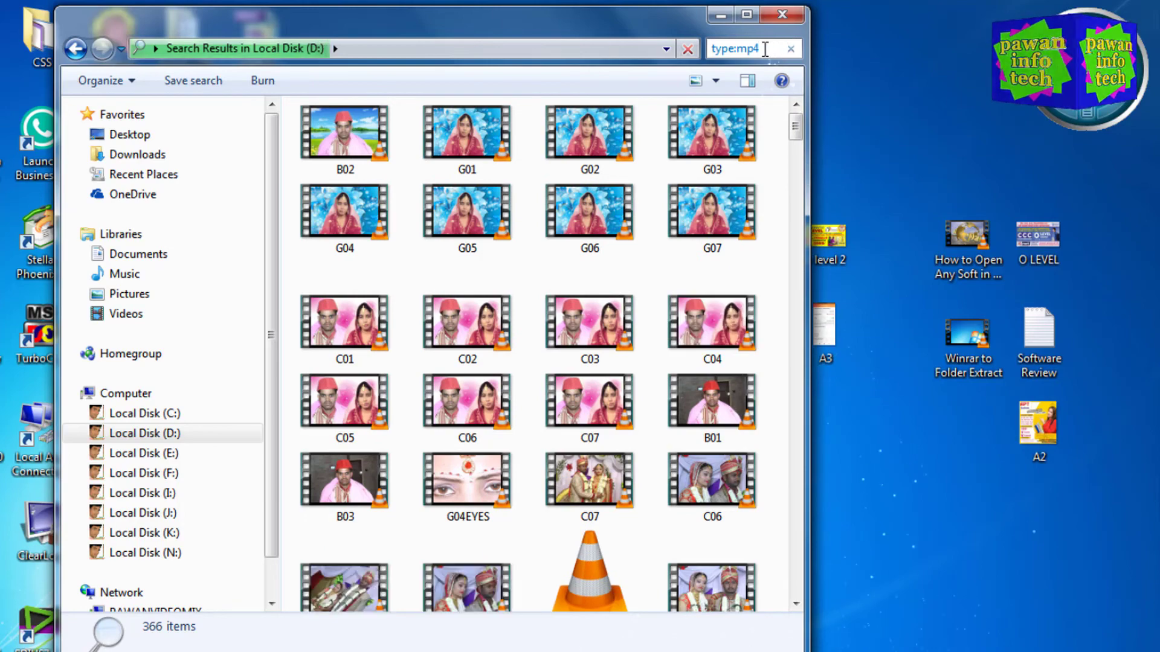
- Clear the mp4 search and delete all remembered searches, from jpg through datemodified:09/05/2021, from the search history suggestions
{"action": "left_click", "coordinate": [791, 49]}
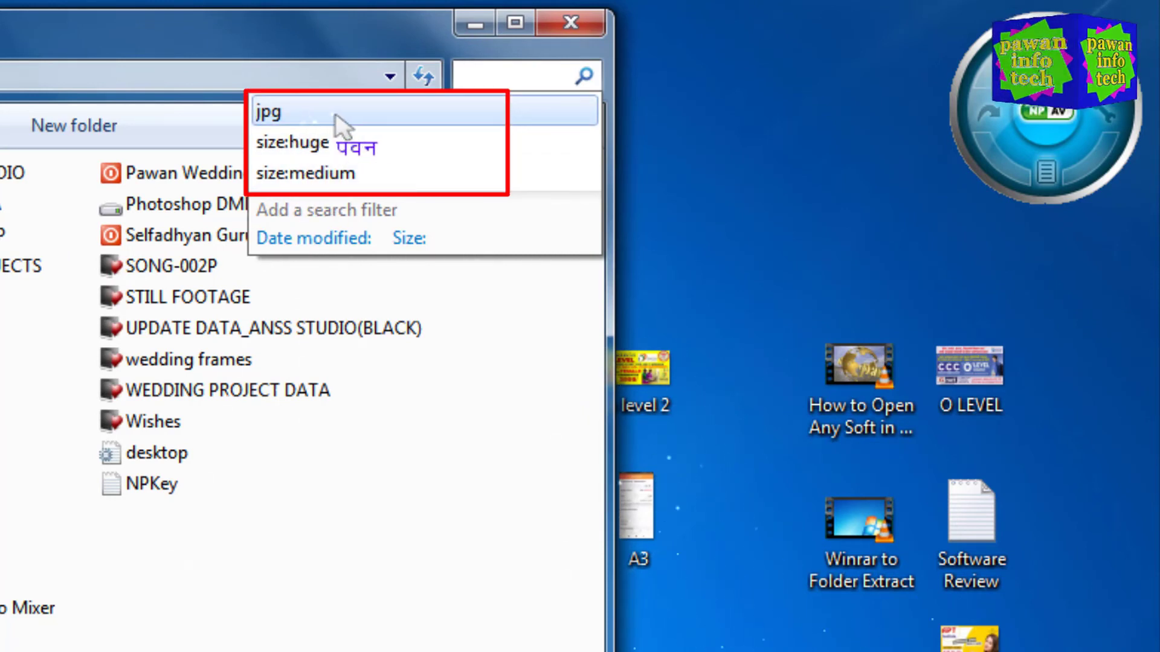
{"action": "scroll", "coordinate": [339, 119], "scroll_direction": "down", "scroll_amount": 1}
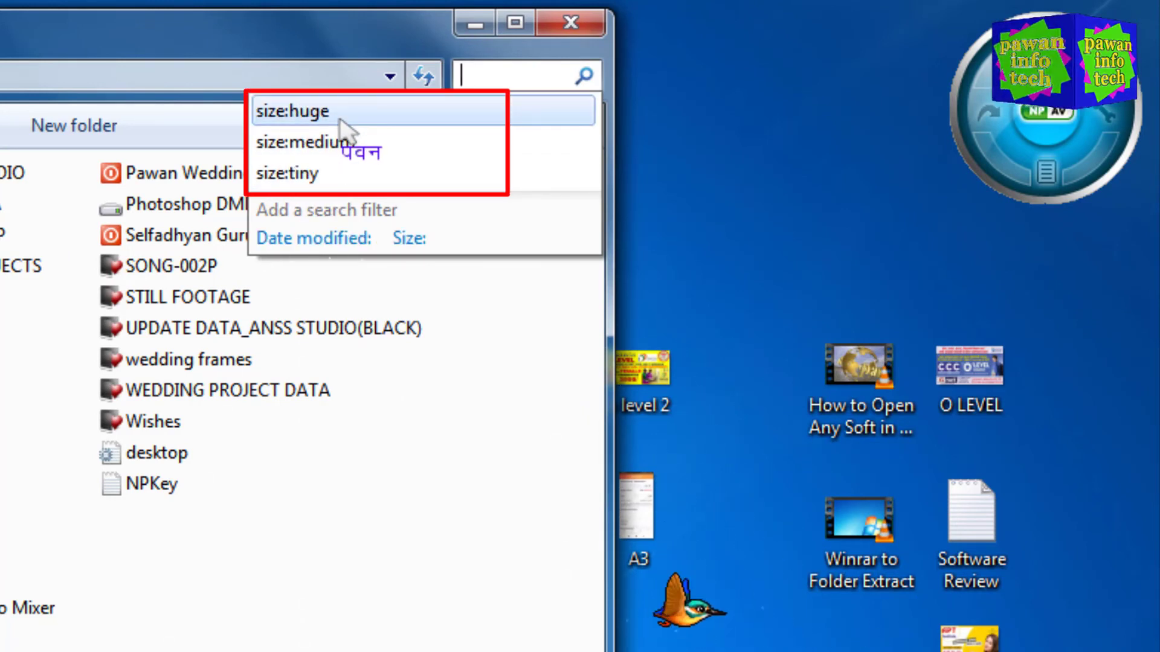
{"action": "scroll", "coordinate": [339, 118], "scroll_direction": "down", "scroll_amount": 4}
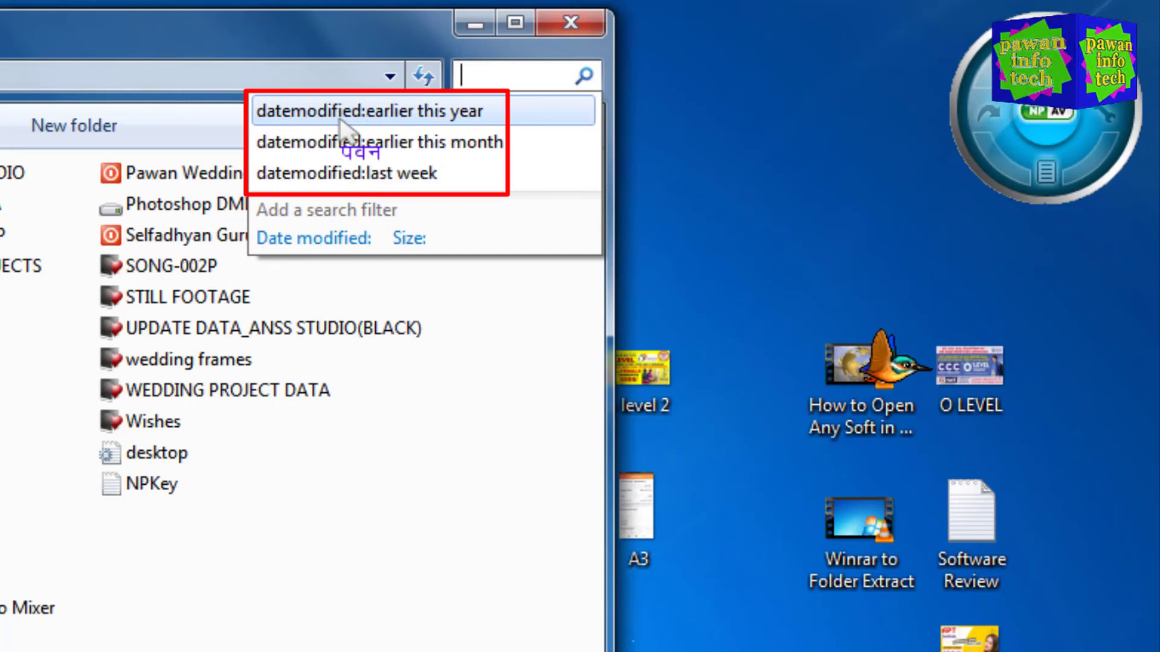
{"action": "scroll", "coordinate": [341, 121], "scroll_direction": "down", "scroll_amount": 2}
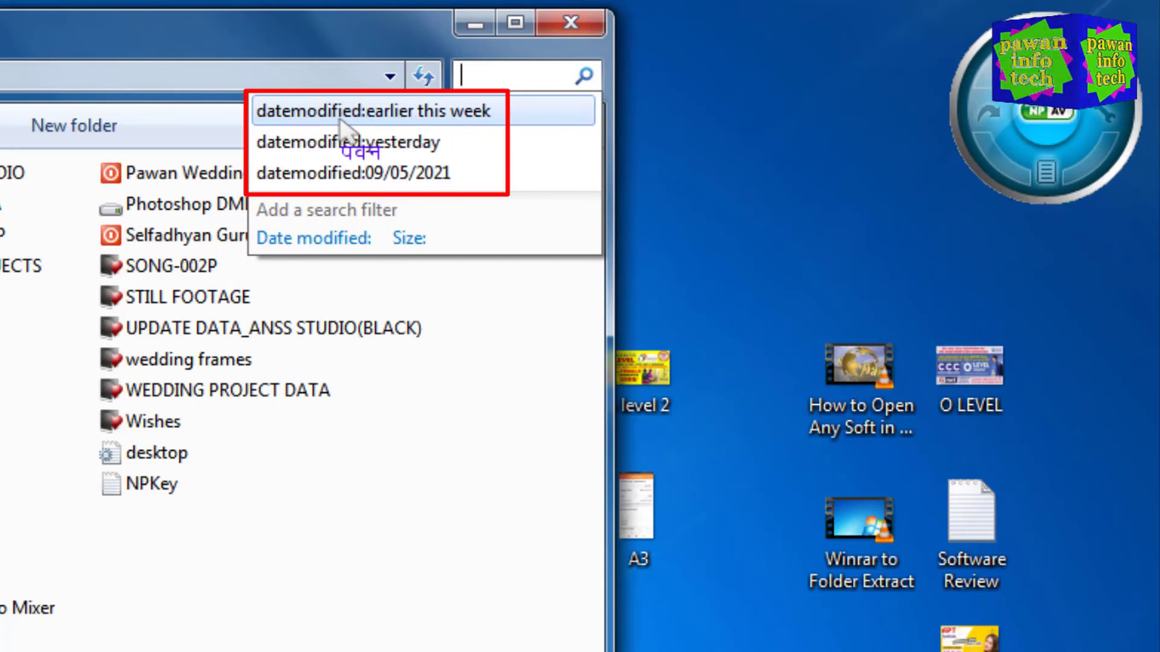
{"action": "scroll", "coordinate": [341, 117], "scroll_direction": "down", "scroll_amount": 2}
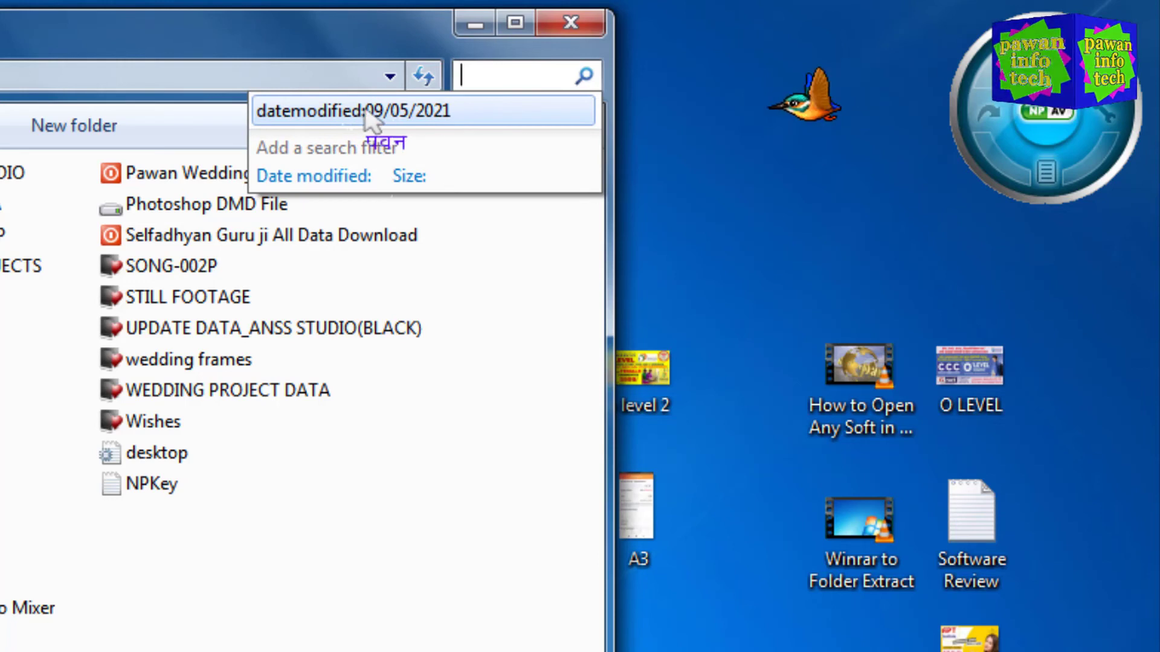
{"action": "scroll", "coordinate": [366, 115], "scroll_direction": "down", "scroll_amount": 1}
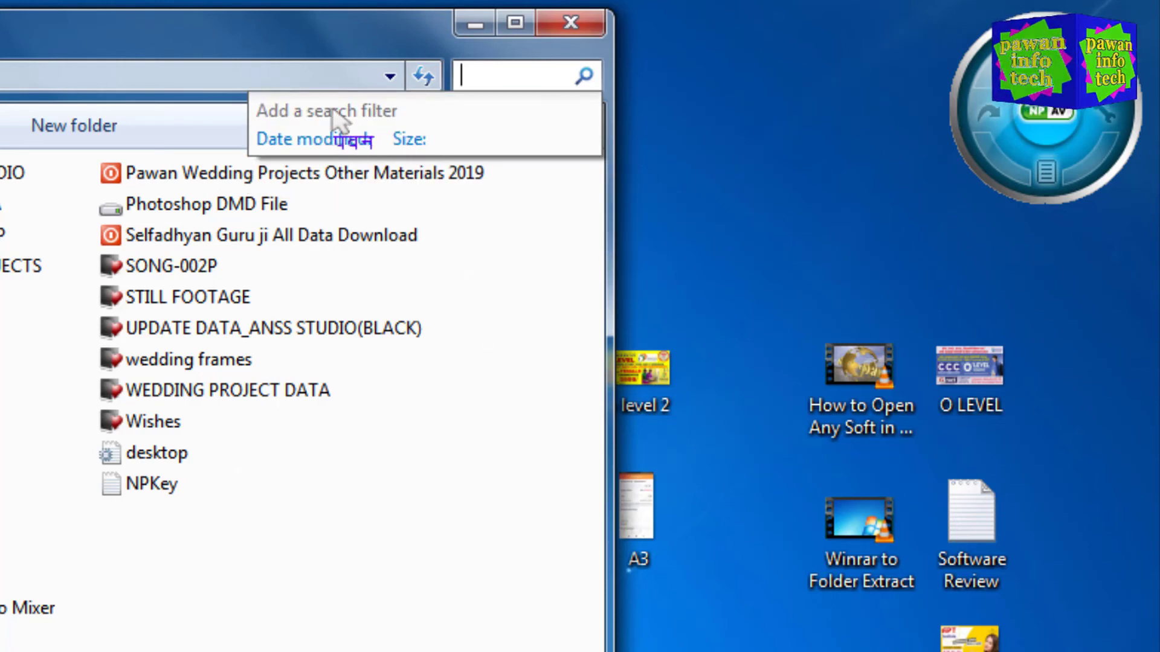
{"action": "left_click", "coordinate": [280, 613]}
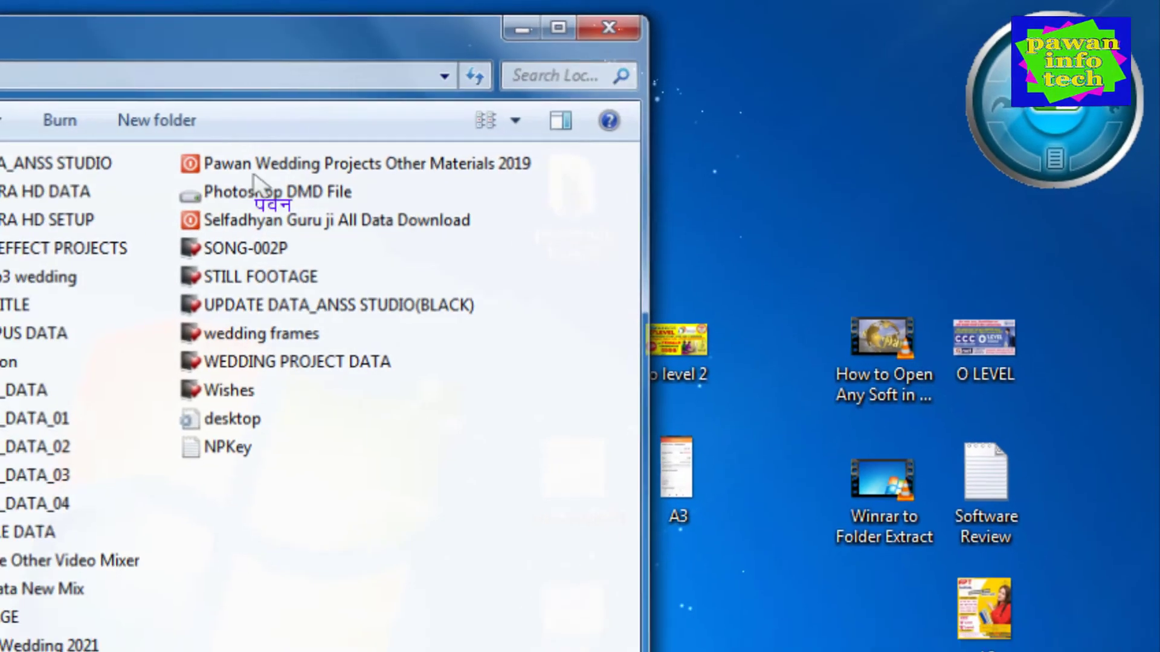
- Close the Local Disk (D:) window and refresh the desktop
{"action": "left_click", "coordinate": [571, 22]}
{"action": "right_click", "coordinate": [427, 148]}
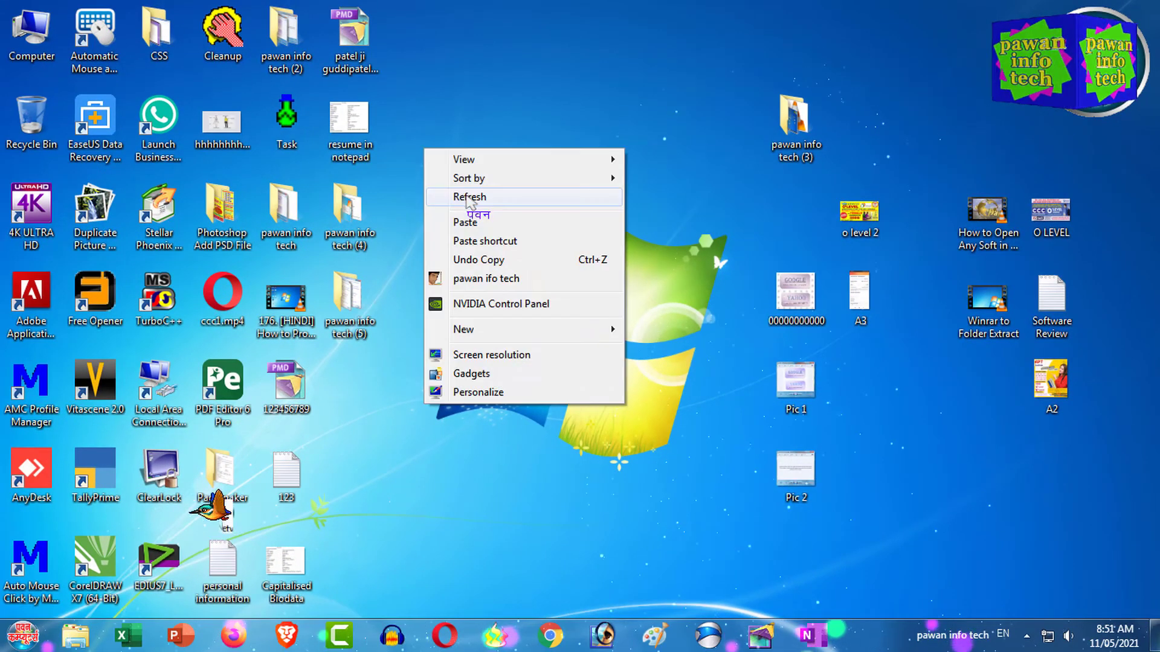
{"action": "left_click", "coordinate": [468, 197]}
- Switch to the Brave browser and look through the YouTube channel's home page down to its popular uploads and shorts
{"action": "left_click", "coordinate": [293, 630]}
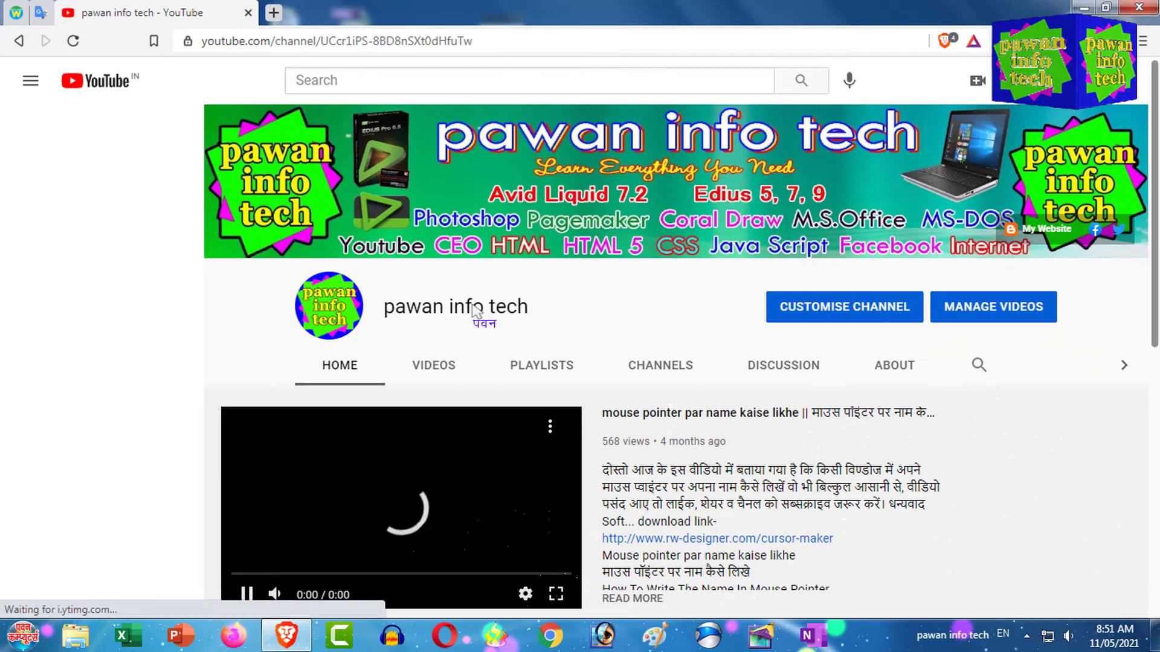
{"action": "left_click_drag", "start_coordinate": [518, 307], "coordinate": [534, 313]}
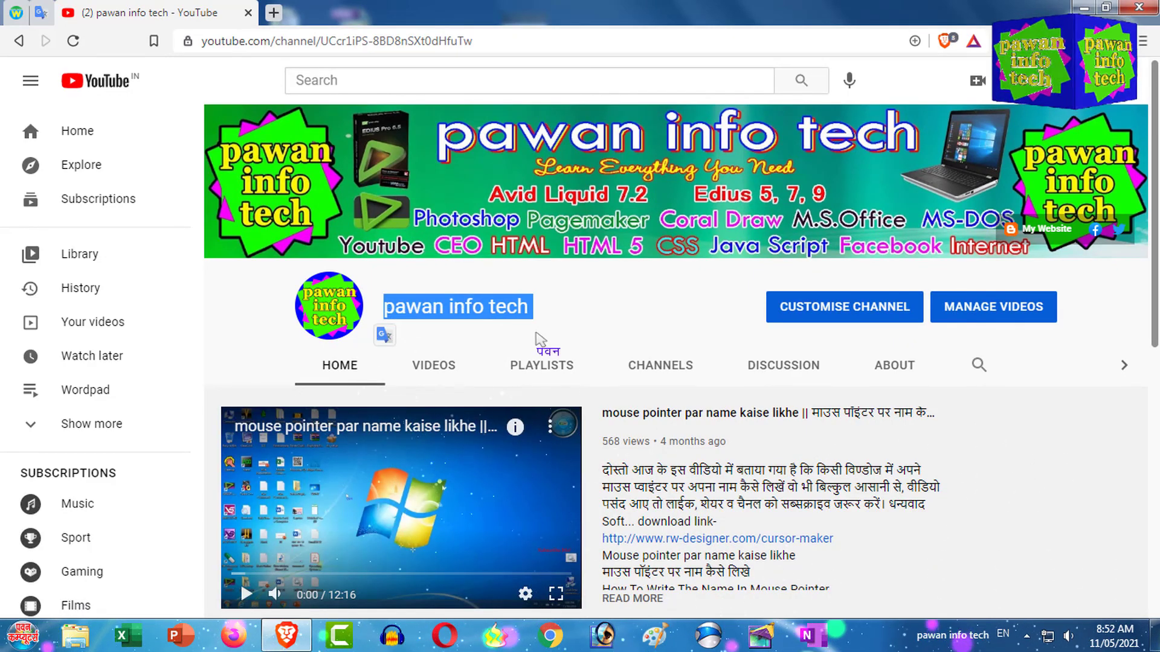
{"action": "scroll", "coordinate": [595, 365], "scroll_direction": "down", "scroll_amount": 7}
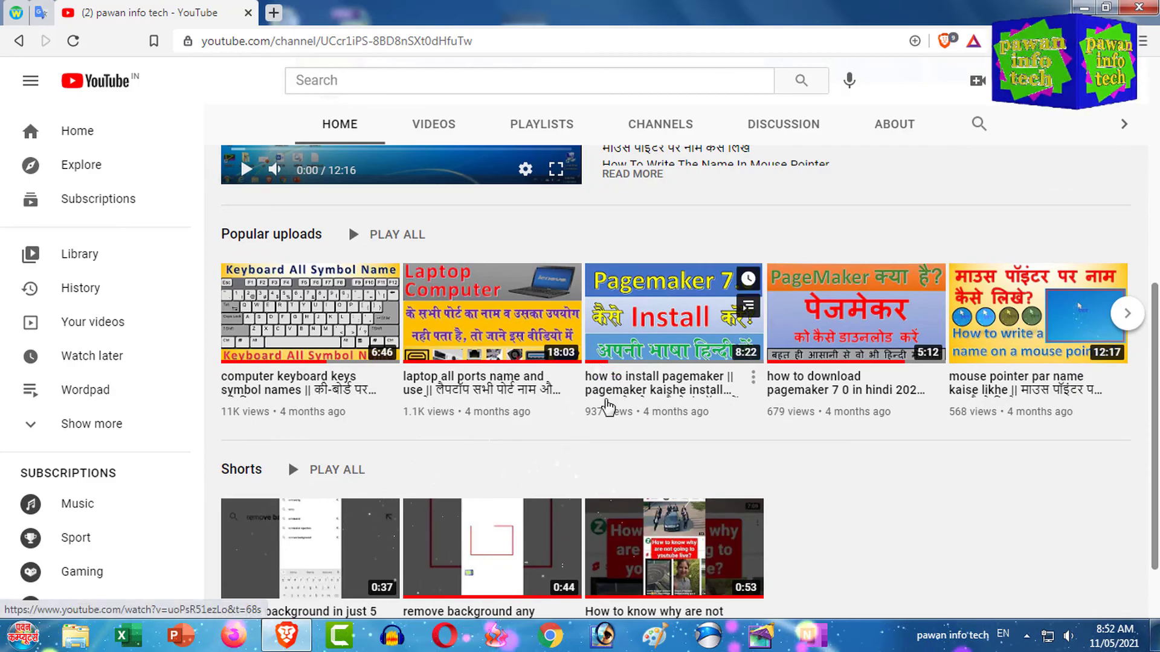